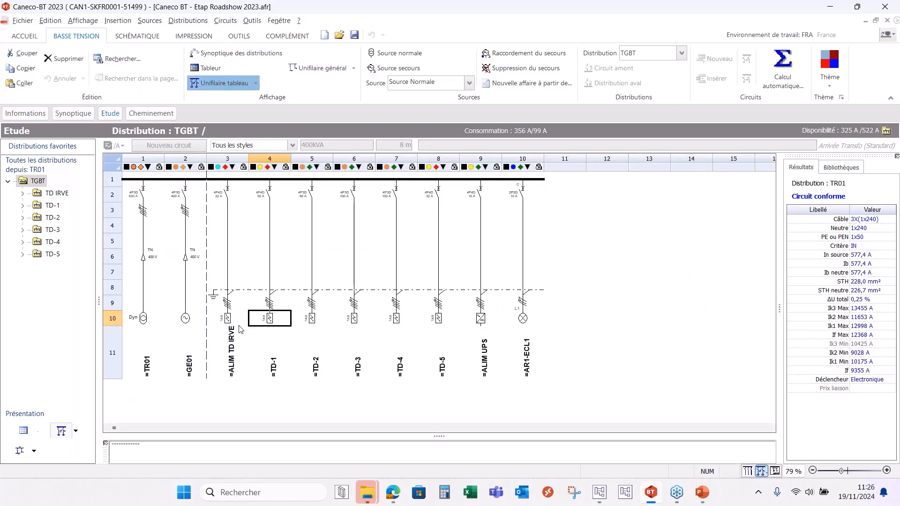
Review the circuit sheet of TD-4 in the TGBT distribution and close it without changes
left_click(398, 321)
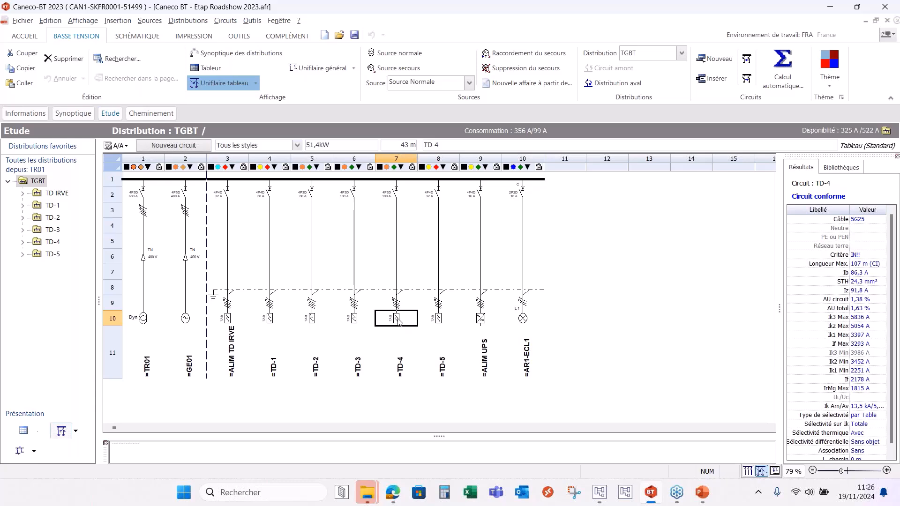
double_click(408, 318)
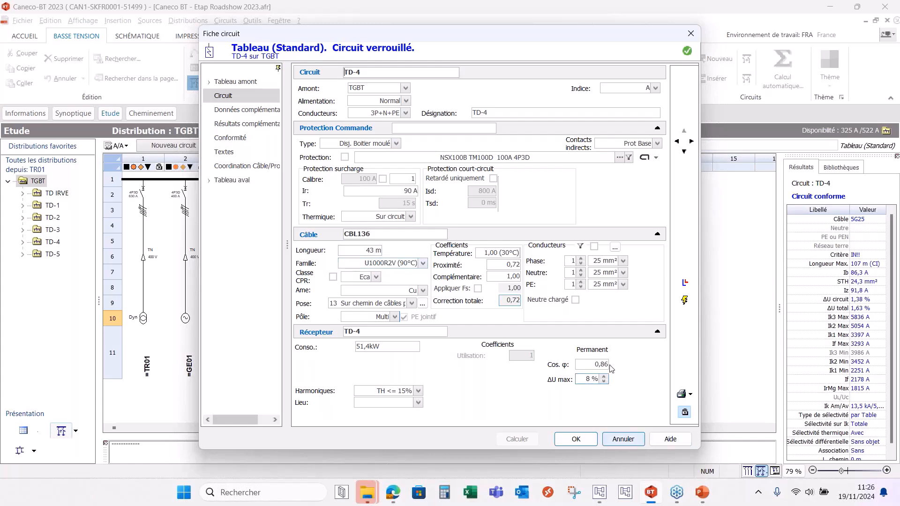
left_click(623, 441)
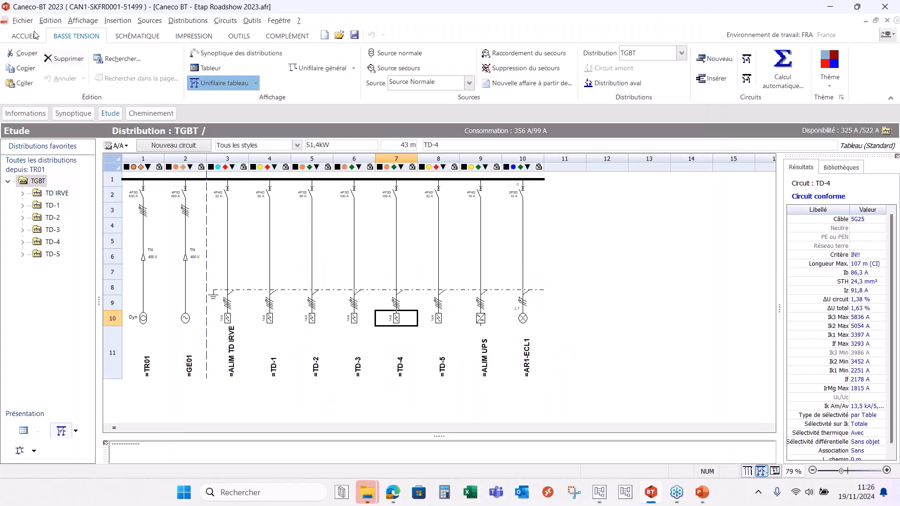
Look at the Schneider Electric export options for SEE Electrical (IGE+XAO) and close them without exporting
left_click(24, 21)
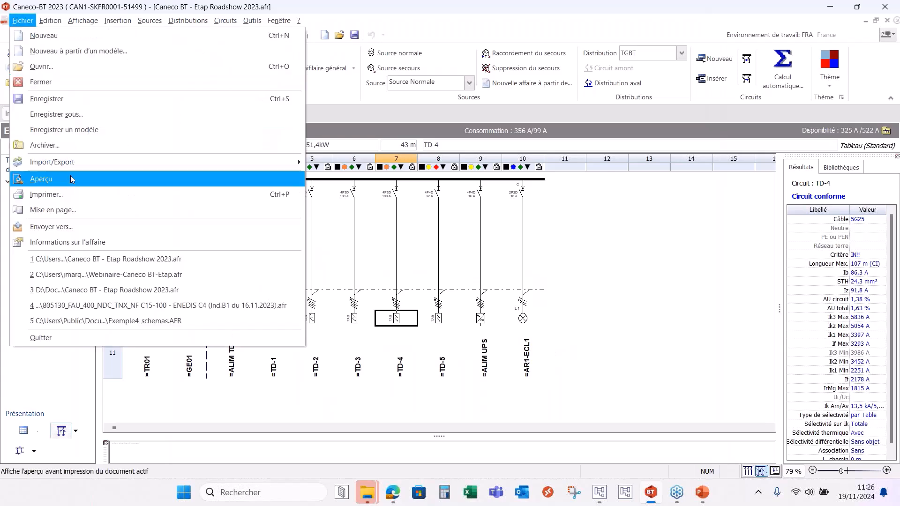
mouse_move(93, 170)
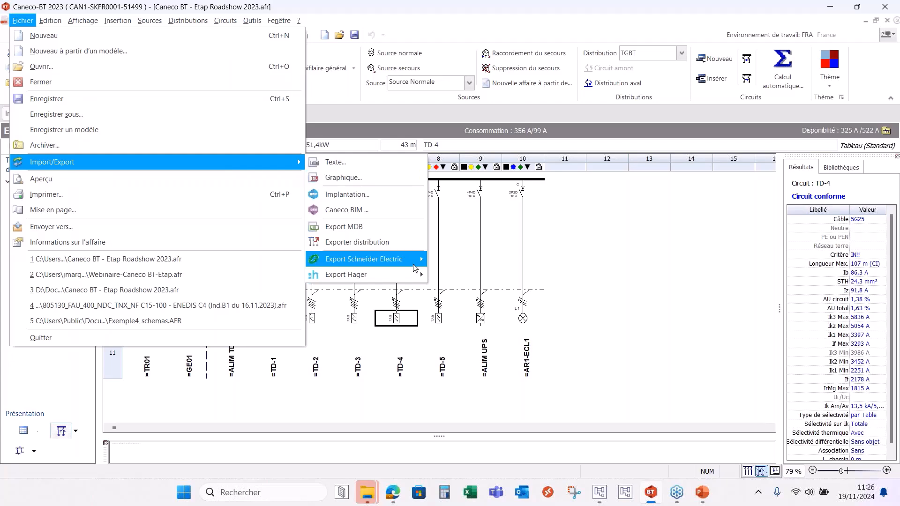
mouse_move(415, 264)
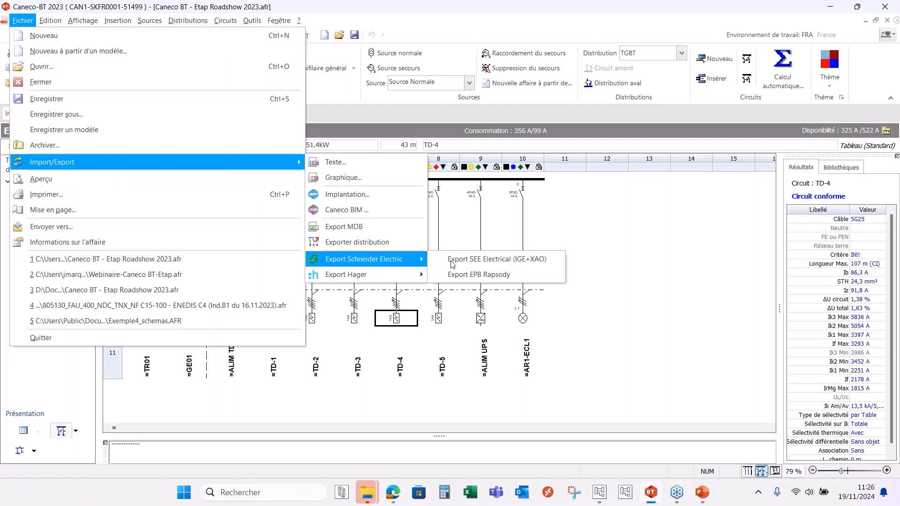
left_click(553, 265)
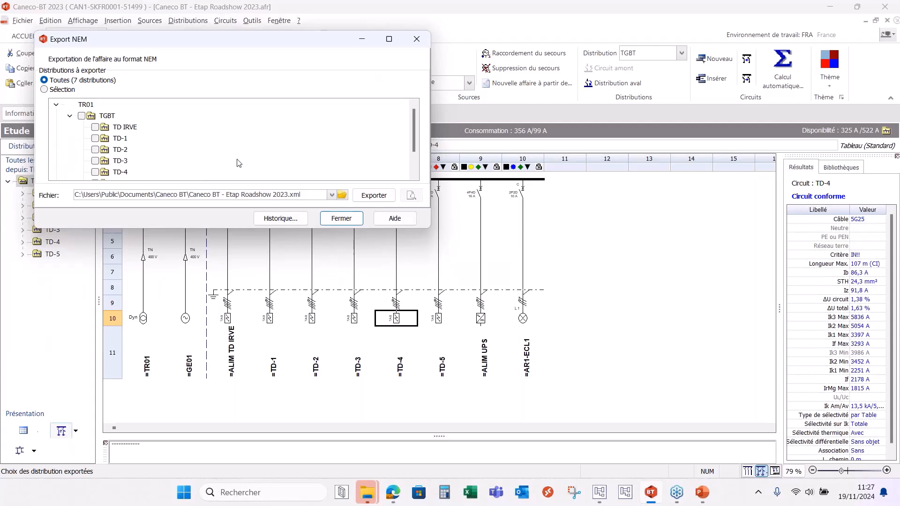
left_click(341, 220)
Close the Caneco BT project without saving its modifications and switch to SEE Electrical Expert
left_click(891, 10)
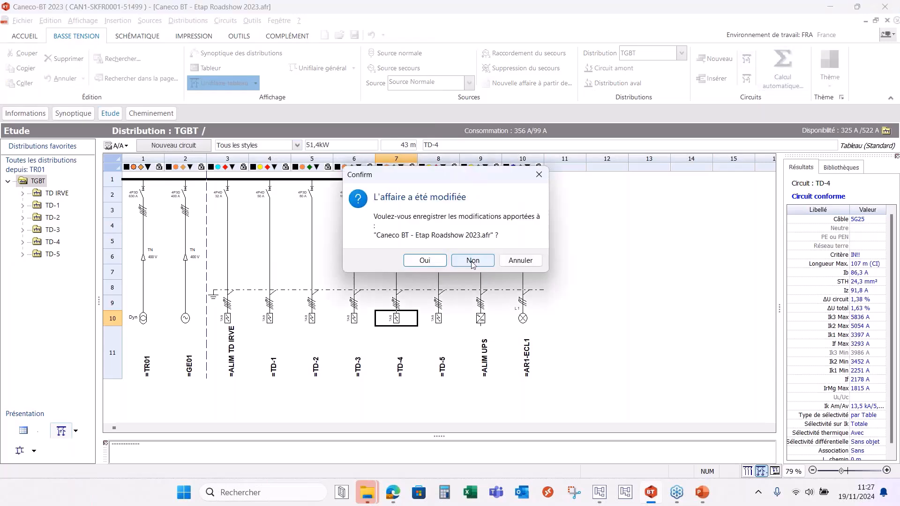
left_click(472, 261)
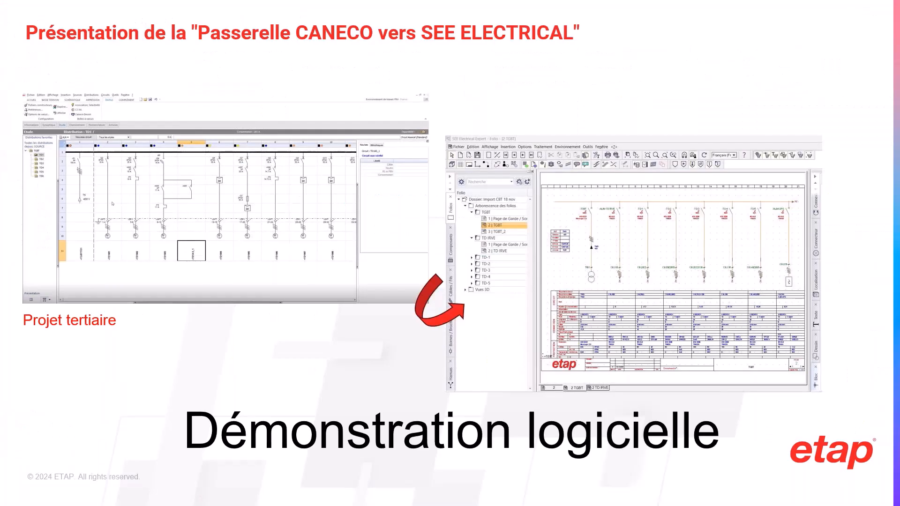
key("alt+Tab")
key("alt+Tab")
key("alt+Tab")
key("alt+Tab")
key("alt+Tab")
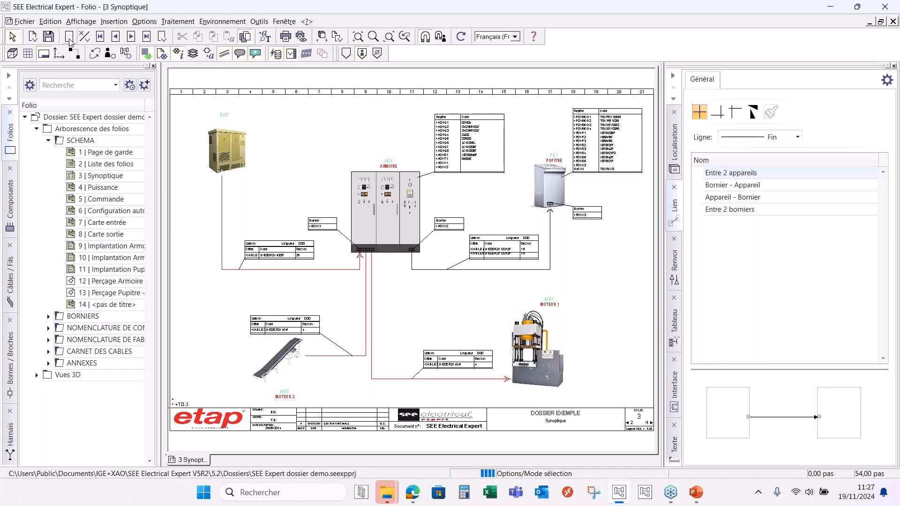
Start a new dossier in the 5.2 Dossiers folder and name it Webinaire CBT 19 nov
left_click(32, 36)
scroll(248, 166, "up", 6)
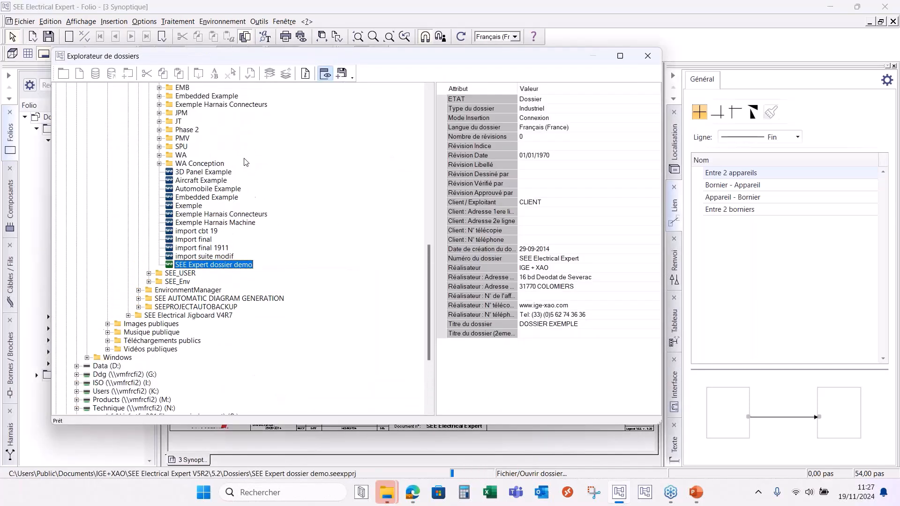
right_click(183, 130)
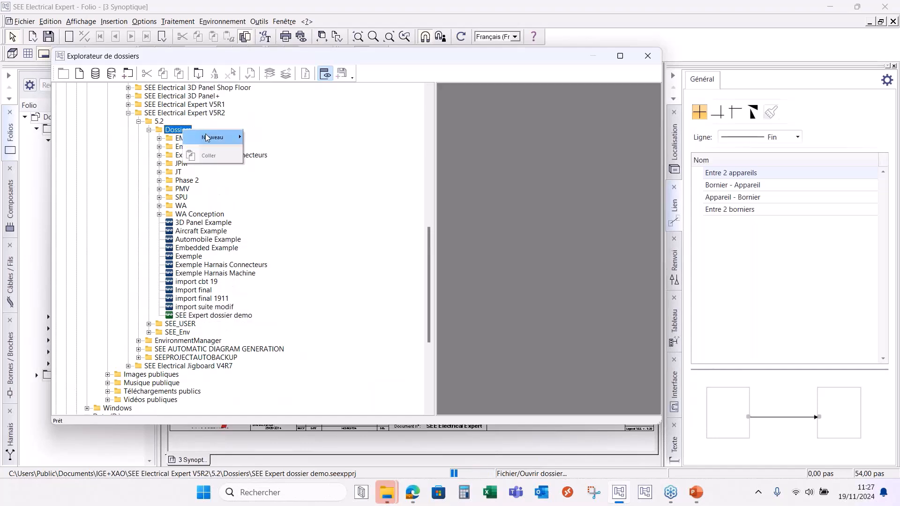
mouse_move(213, 138)
left_click(272, 137)
type("Webinaire CBT 19 nov")
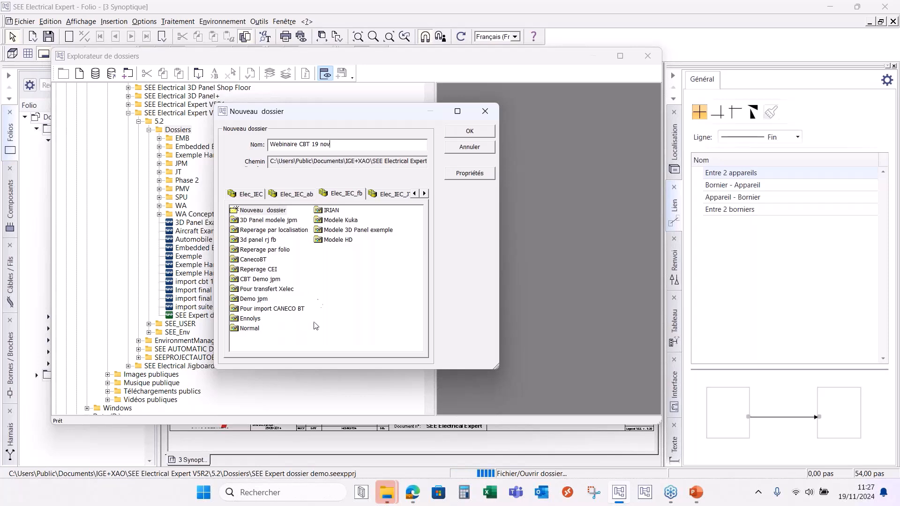
Create the dossier from the Pour import CANECO BT template and open its Page de garde folio
left_click(272, 310)
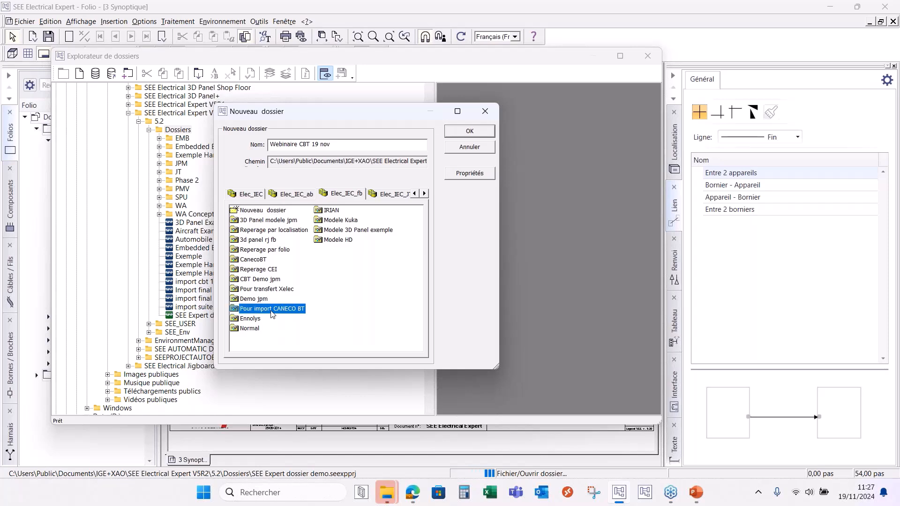
double_click(284, 313)
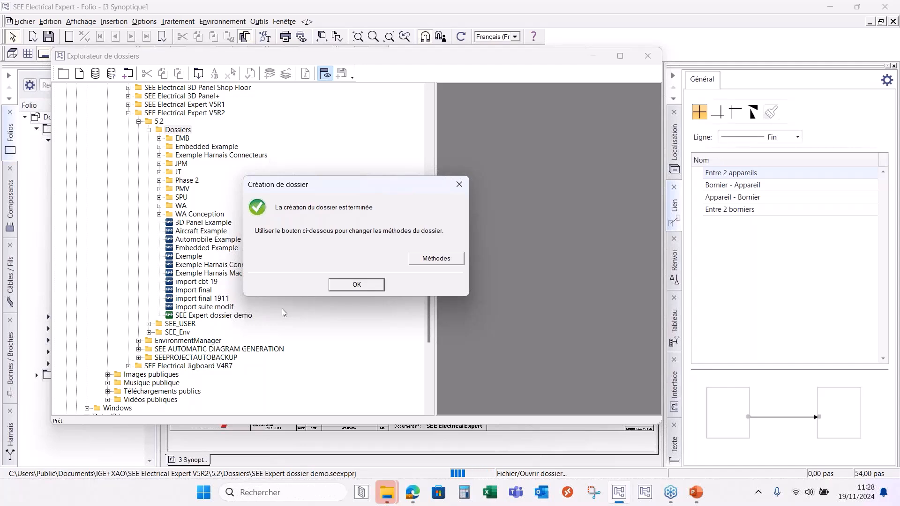
left_click(351, 283)
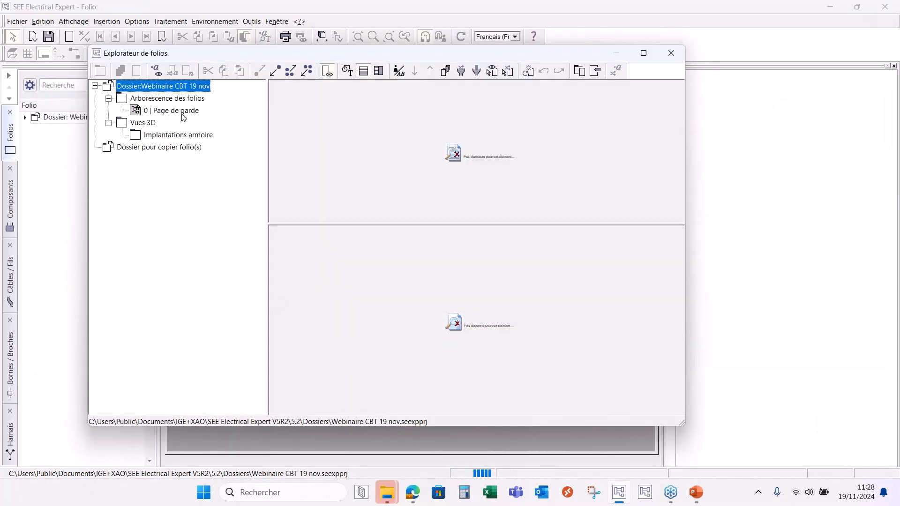
left_click(183, 111)
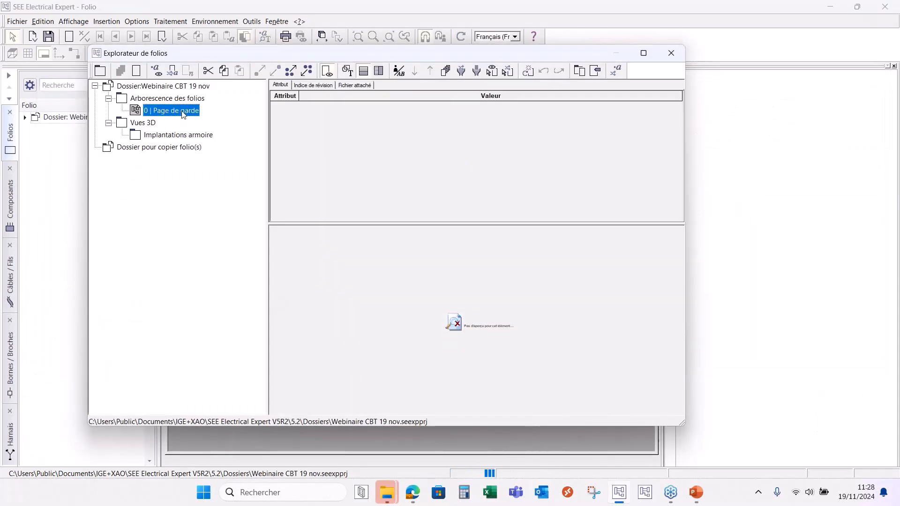
double_click(183, 112)
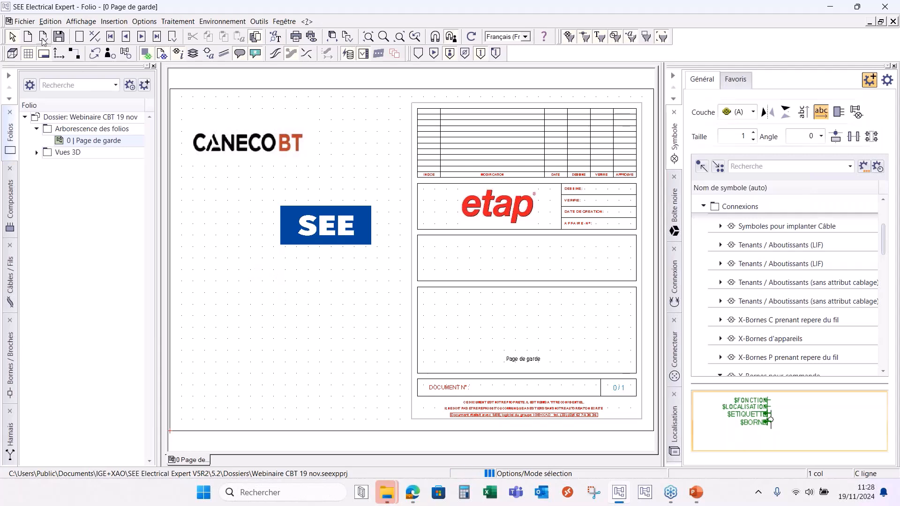
Import the CanecoBT file Webinaire-Caneco BT-Etap.xml as multifilaire schematics with all of its distribution boards selected
left_click(21, 21)
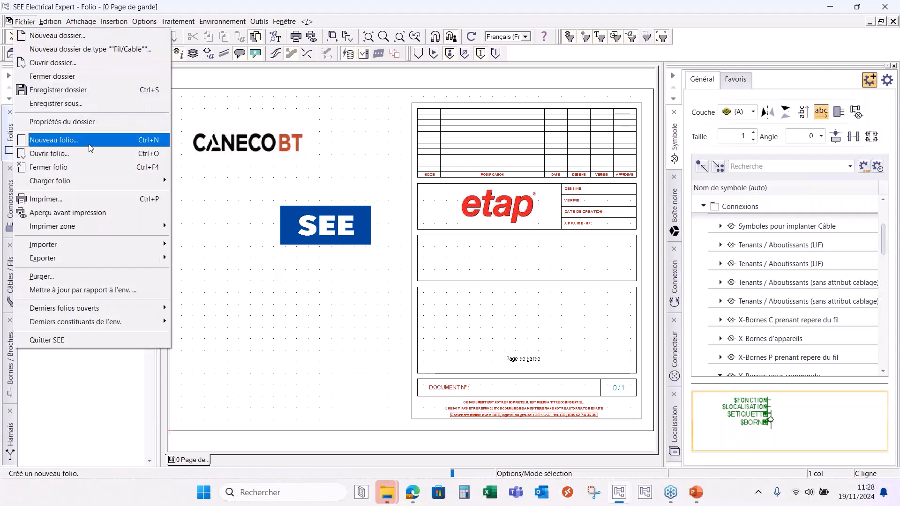
mouse_move(124, 242)
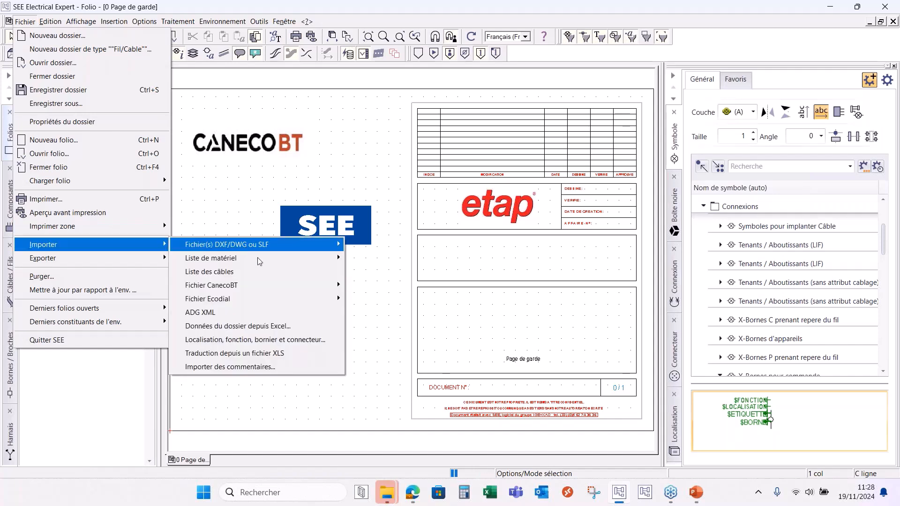
mouse_move(319, 283)
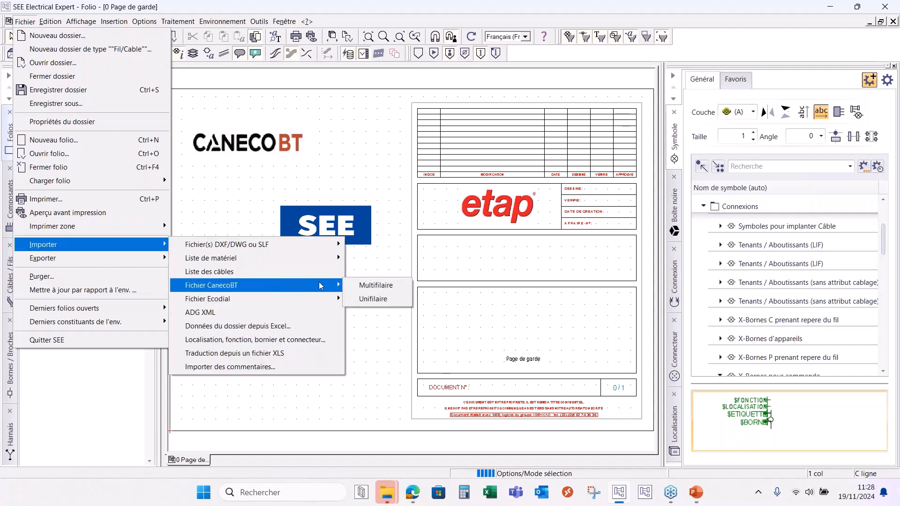
left_click(394, 285)
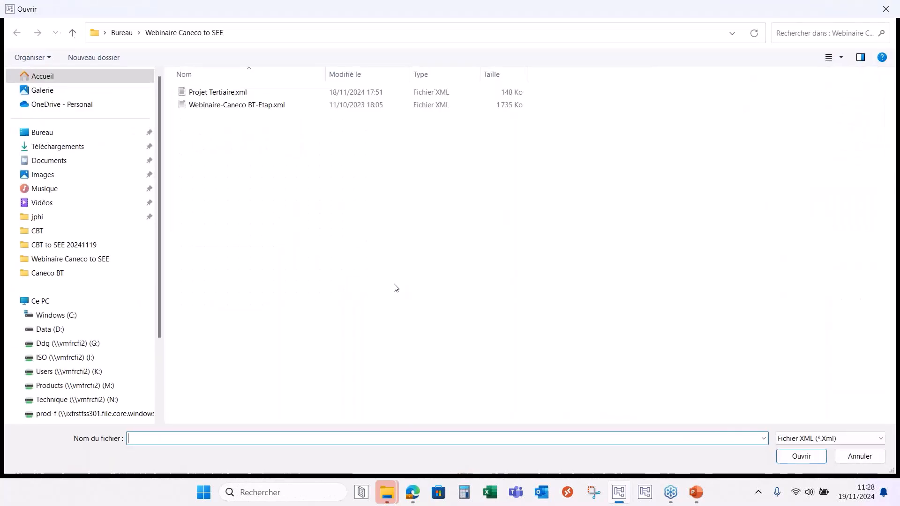
double_click(258, 104)
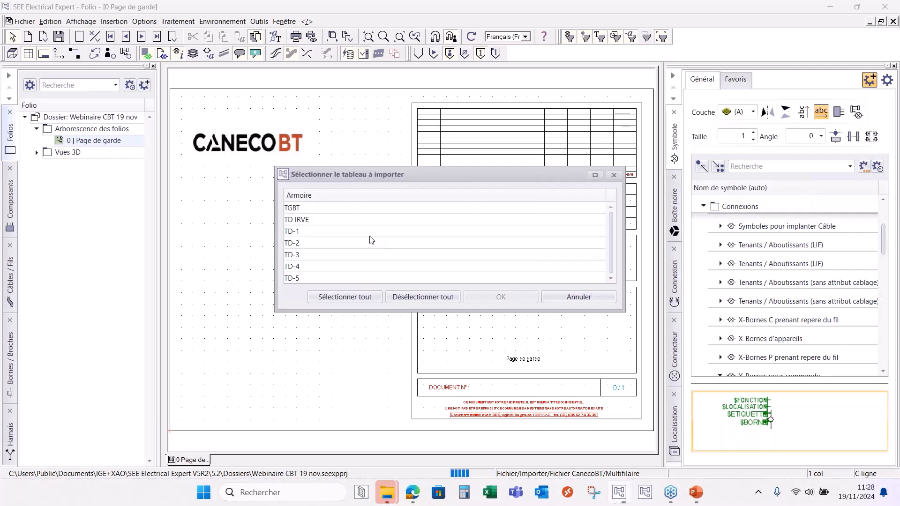
left_click(368, 295)
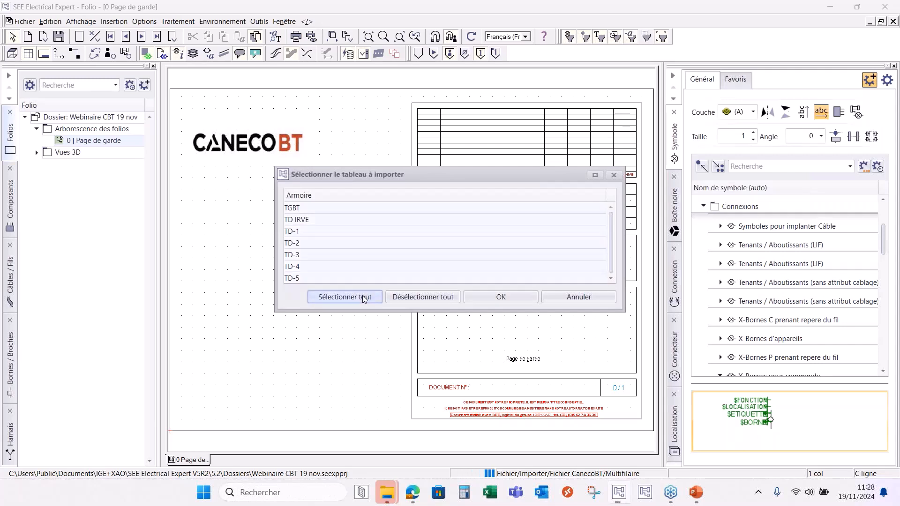
left_click(488, 297)
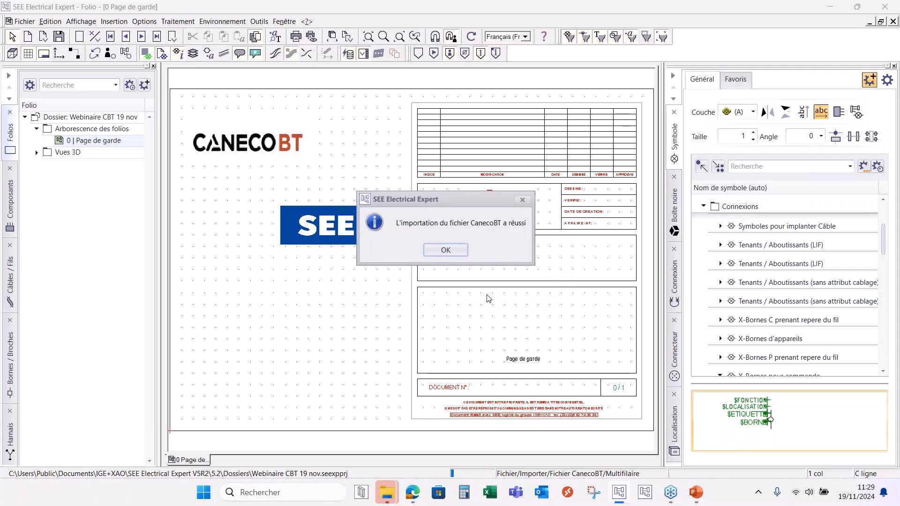
left_click(446, 249)
Open the TGBT and TGBT_2 folios and inspect the TD-3 circuit's breaker and wire numbers up close
double_click(69, 140)
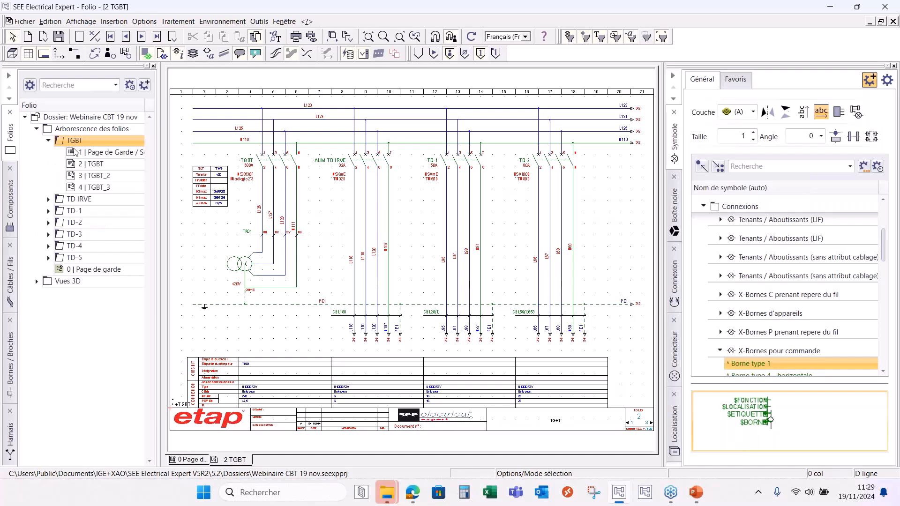
left_click(95, 164)
double_click(96, 175)
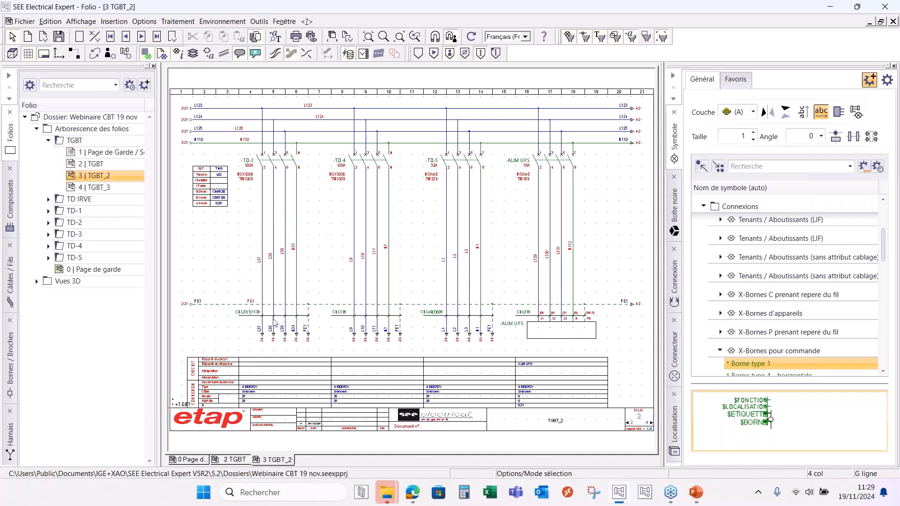
left_click_drag(229, 123, 377, 223)
scroll(411, 315, "down", 3)
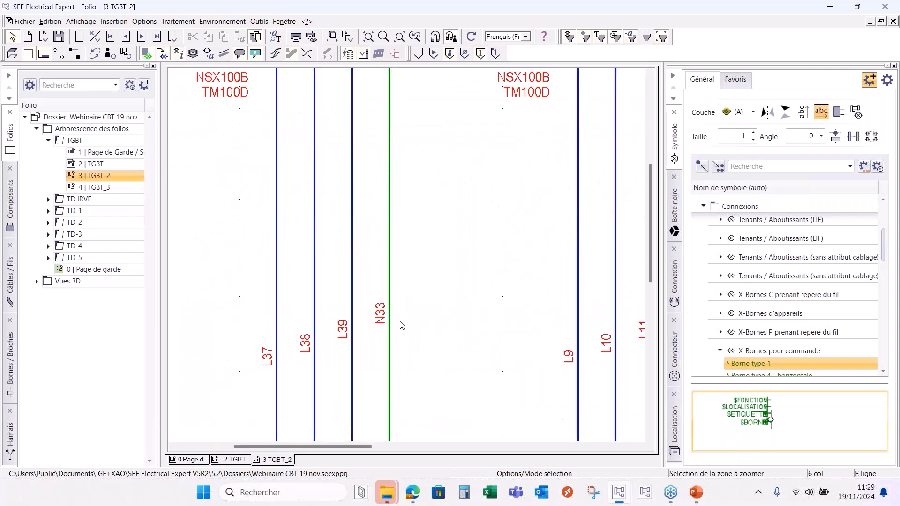
scroll(317, 333, "up", 2)
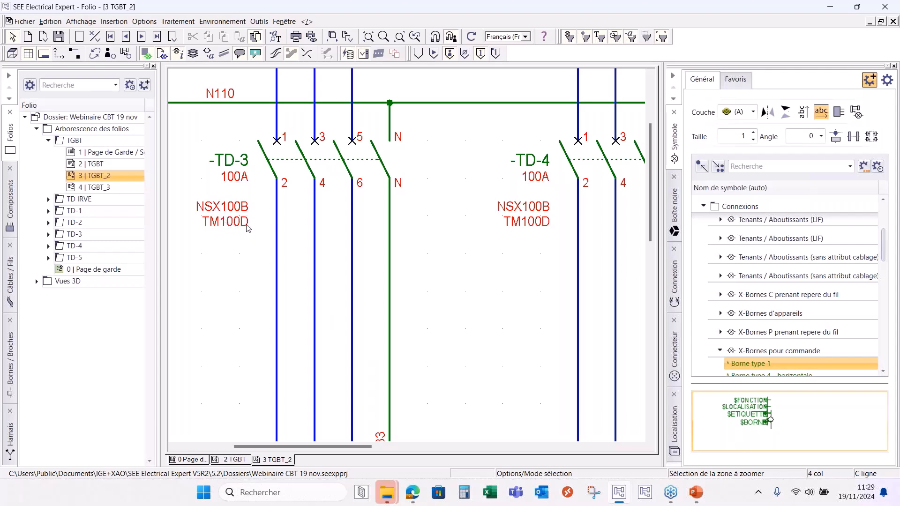
Browse the TD IRVE, TD-1 and TD-5 folders, opening the 2 | TD IRVE and 3 | TD-5/TD-5SJB001 folios
double_click(93, 199)
double_click(96, 222)
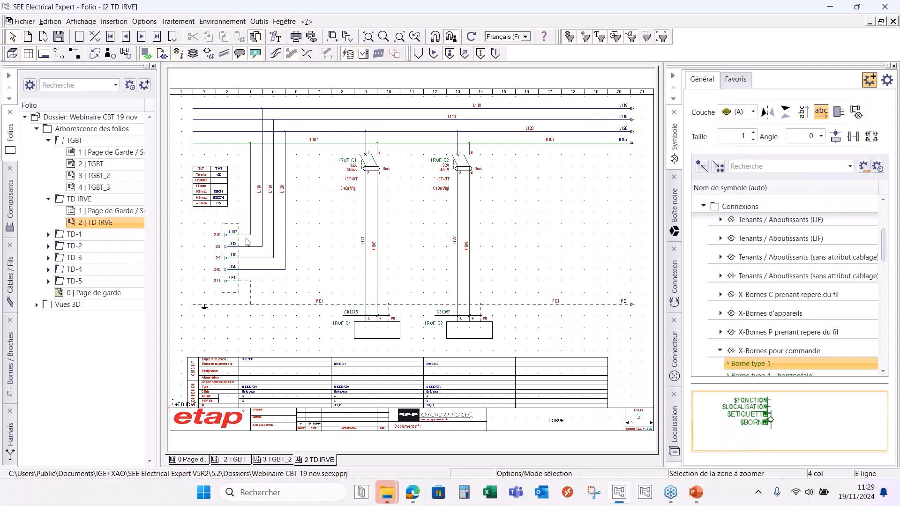
double_click(98, 234)
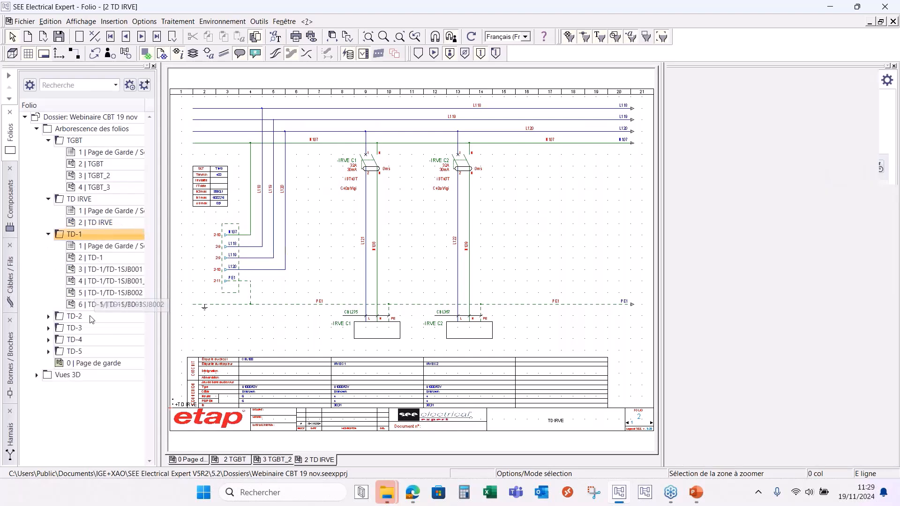
left_click(91, 316)
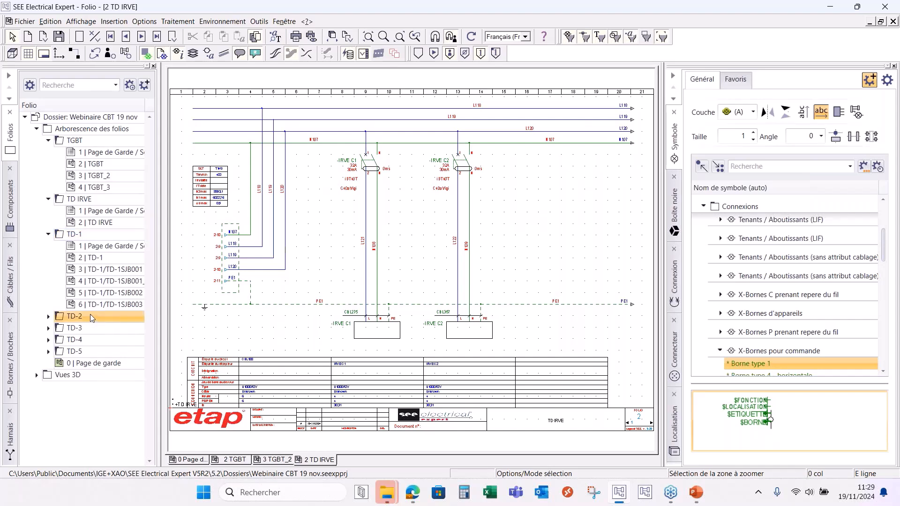
double_click(85, 351)
double_click(96, 387)
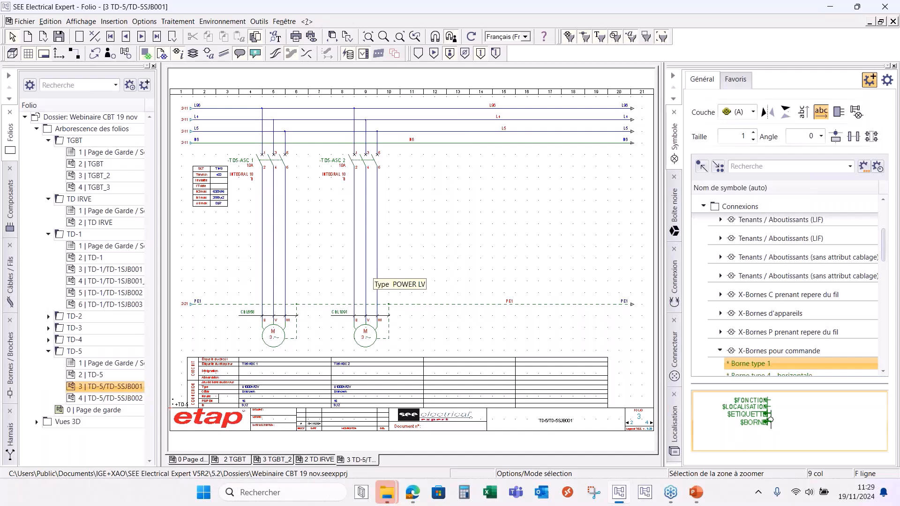
Follow the incoming L5 cross-reference on folio TD-5/TD-5SJB001 to its origin on the TD-5 folio
left_click(369, 162)
left_click(436, 193)
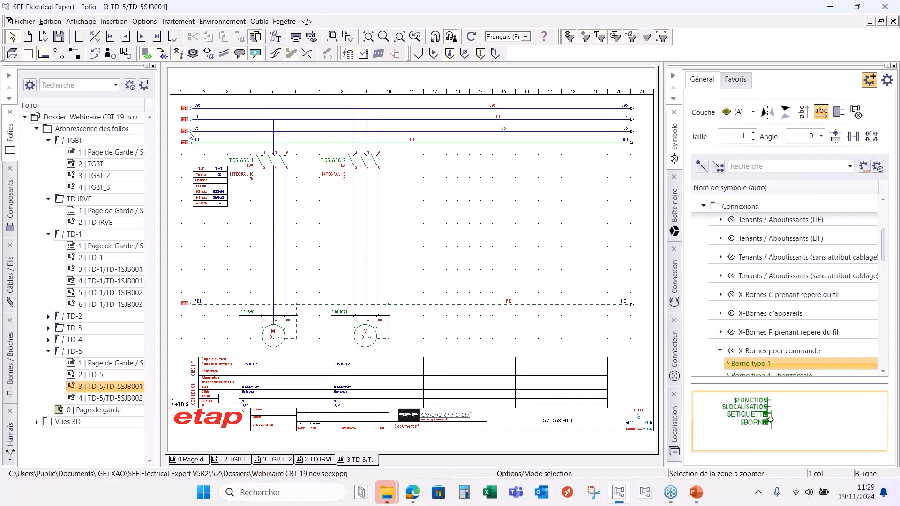
double_click(190, 133)
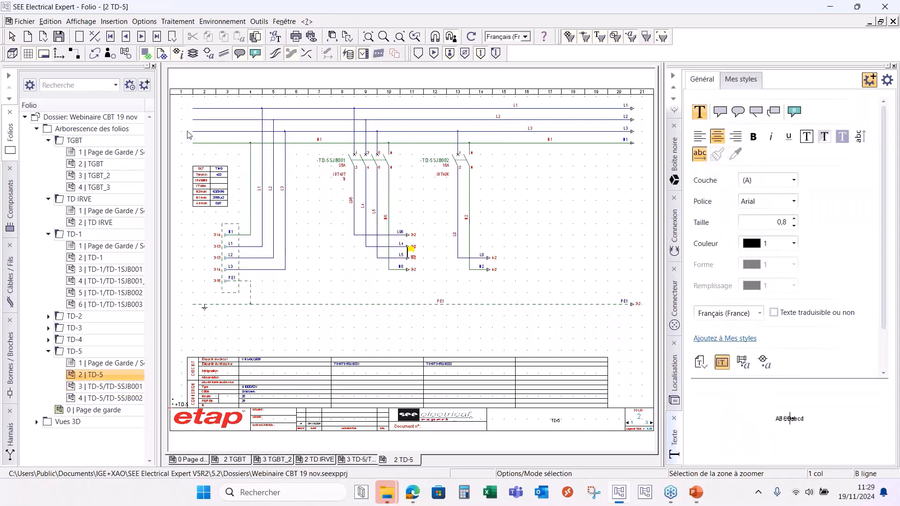
Open folio 3 | TD-5/TD-5SJB001 and browse the Connexions, Favoris and Electricité - Automatisme categories of the symbol library
double_click(120, 385)
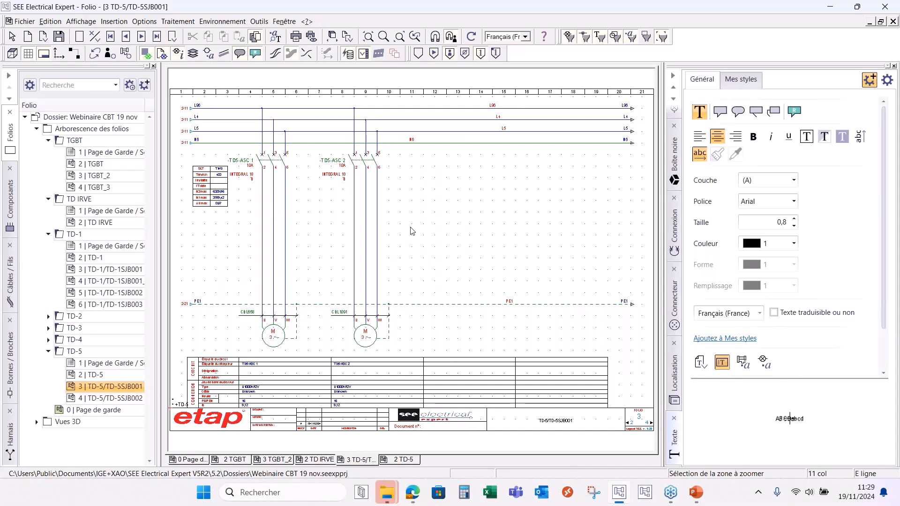
left_click(678, 211)
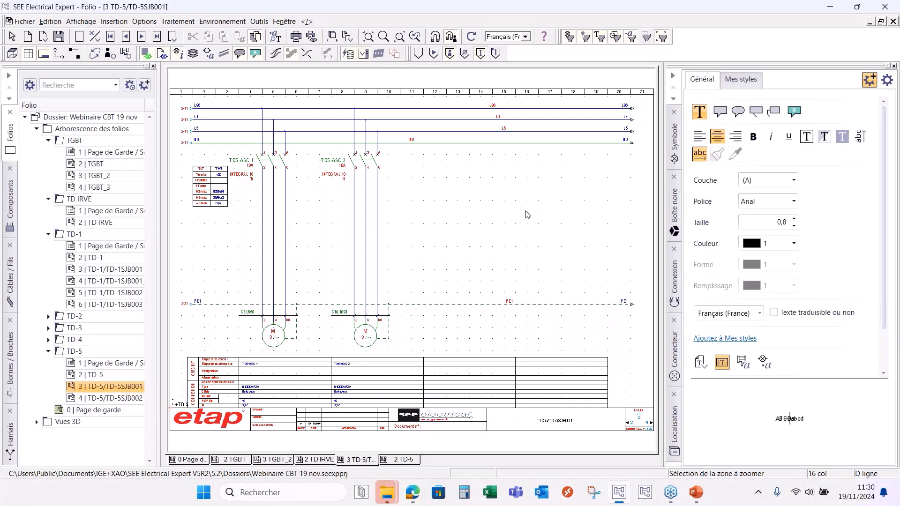
left_click(673, 143)
scroll(701, 188, "down", 1)
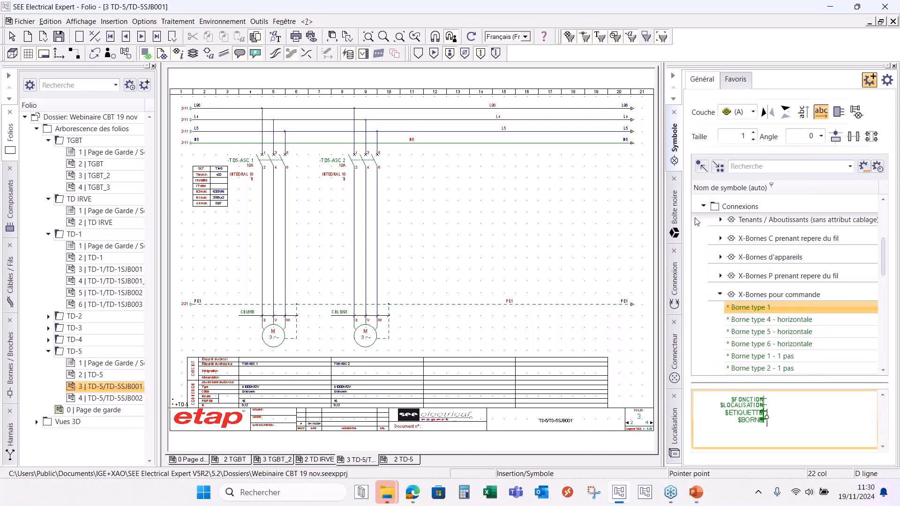
left_click(678, 225)
scroll(677, 223, "down", 3)
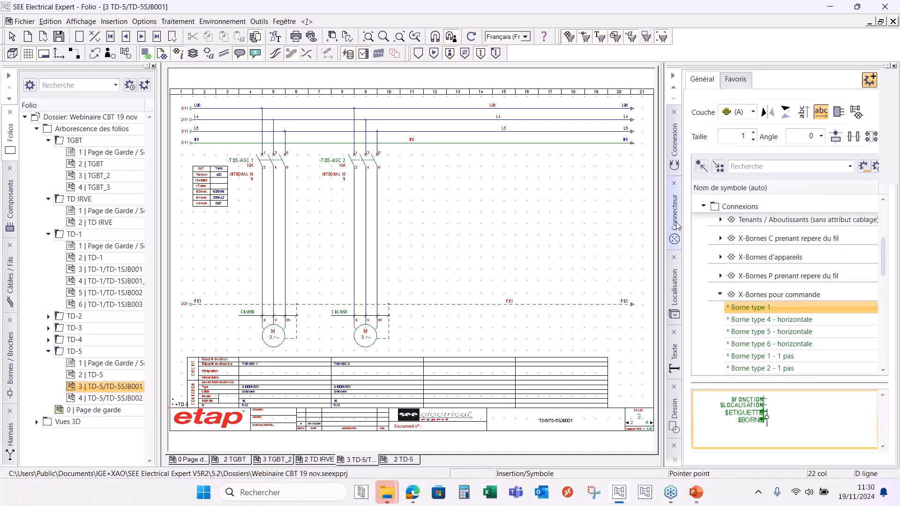
scroll(678, 252, "up", 3)
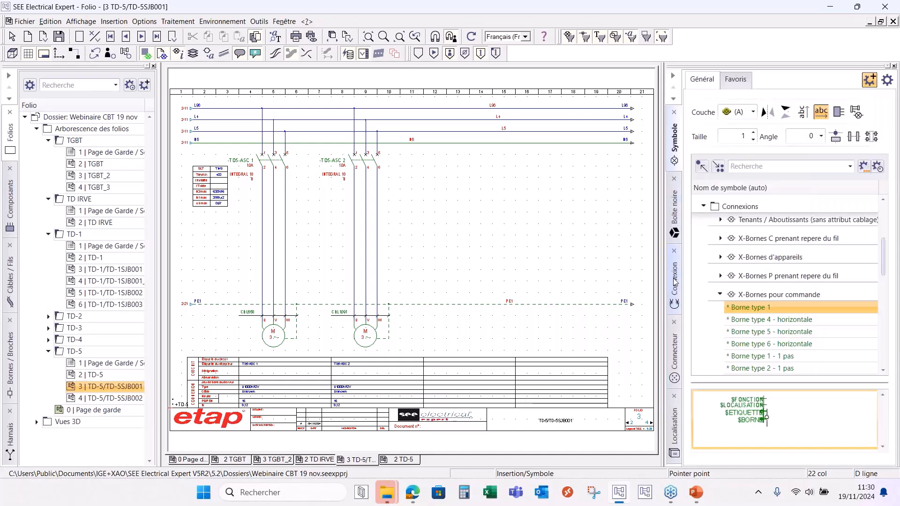
scroll(739, 302, "down", 1)
scroll(740, 282, "up", 3)
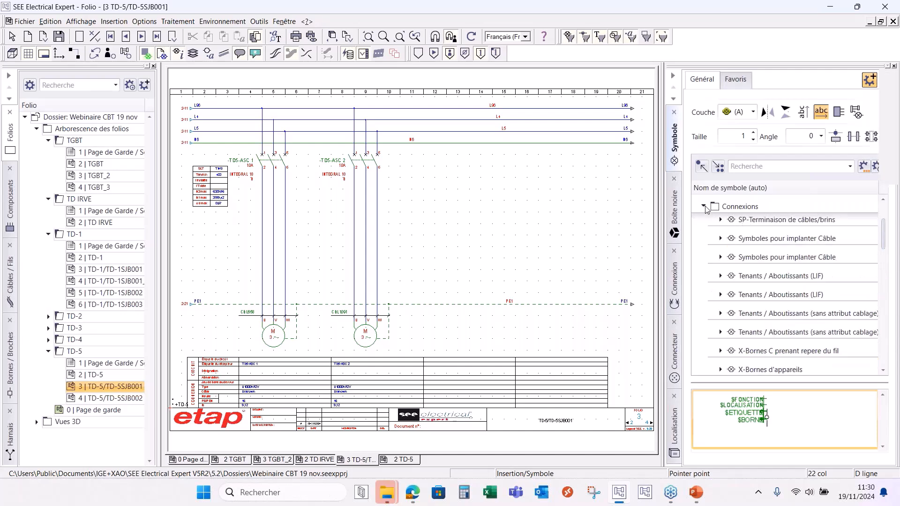
left_click(703, 207)
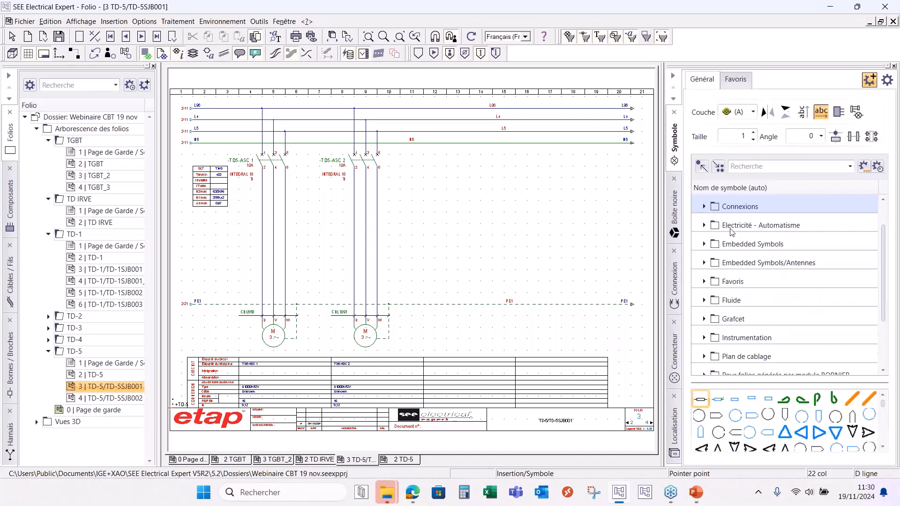
left_click(704, 281)
left_click(720, 300)
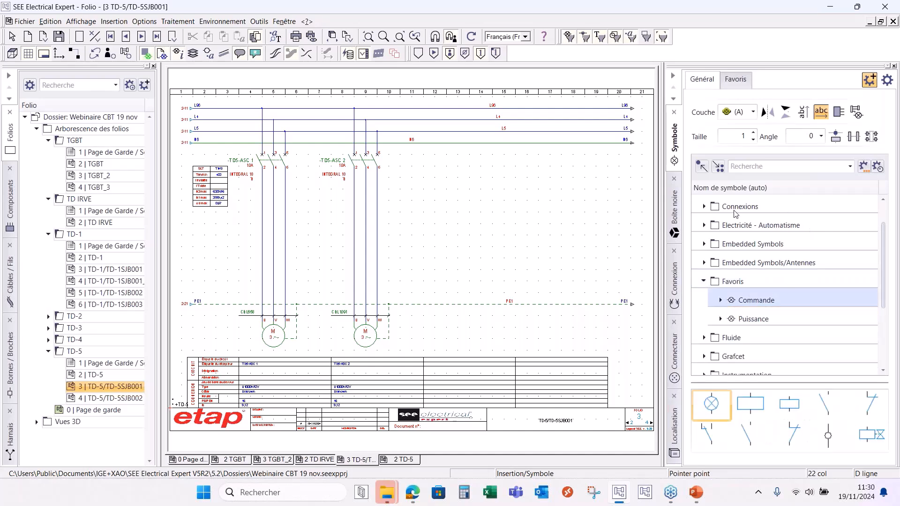
left_click(704, 225)
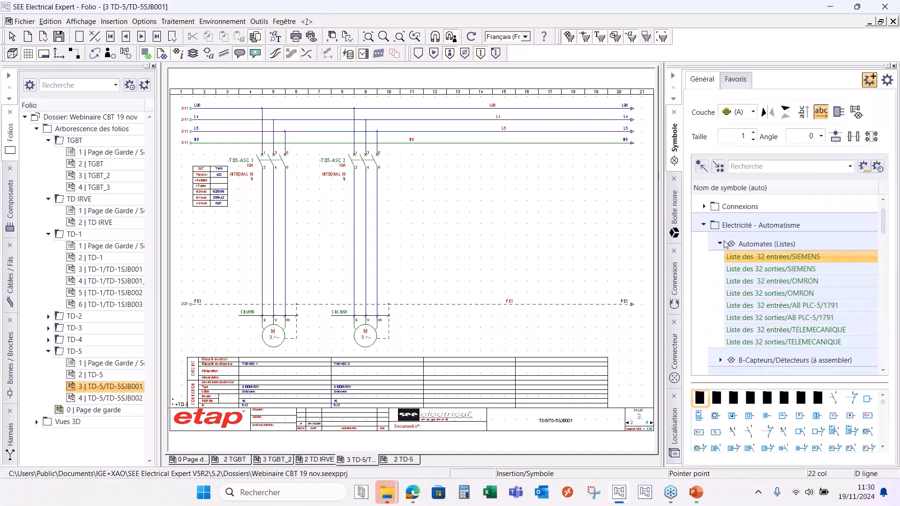
left_click(703, 225)
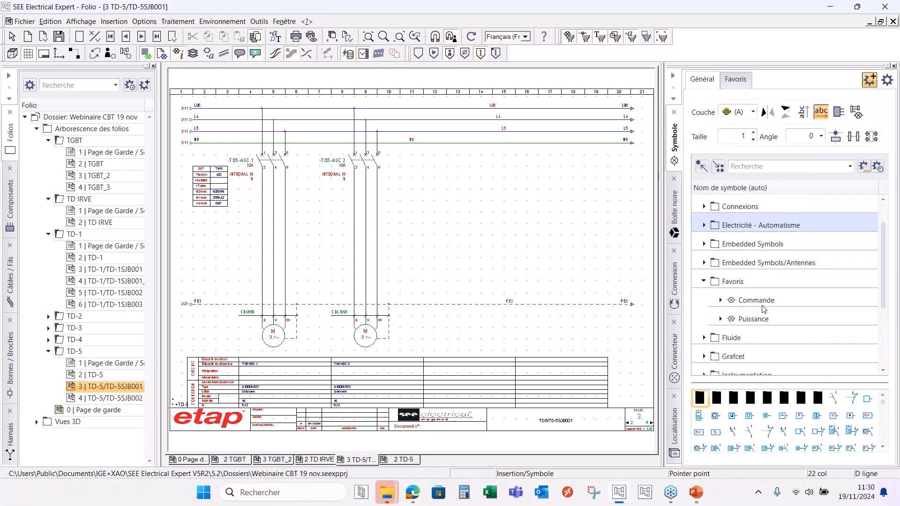
Insert the three-pole power contactor from the Puissance favourites into the TD5-ASC 1 motor feeder, below its breaker, with label KM1
left_click(761, 320)
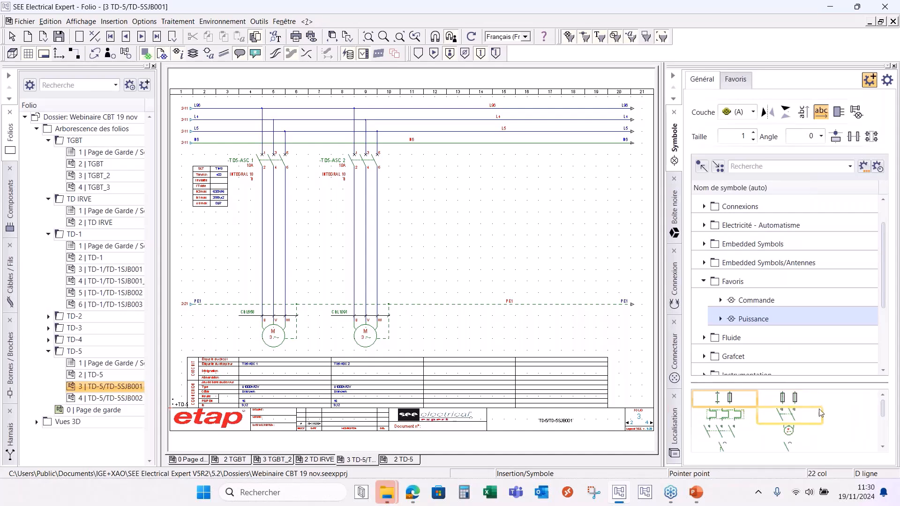
scroll(823, 422, "down", 2)
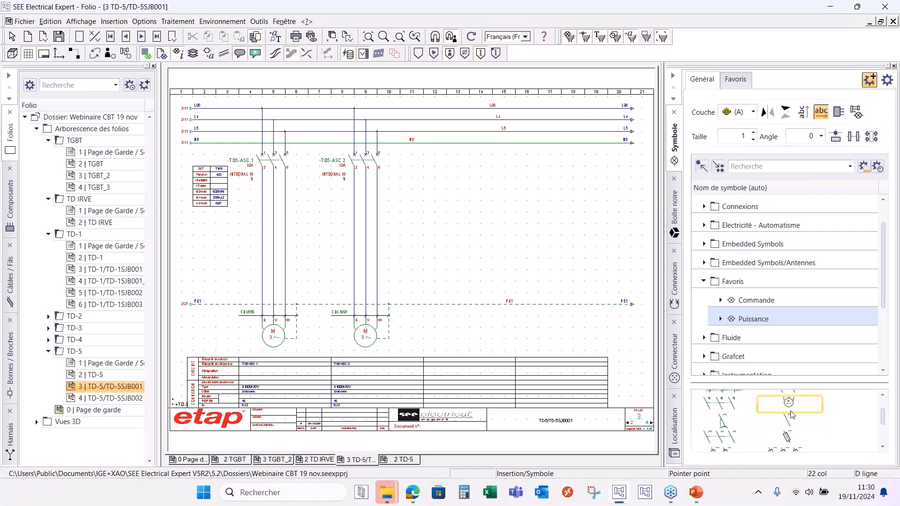
scroll(824, 423, "down", 2)
scroll(824, 422, "down", 2)
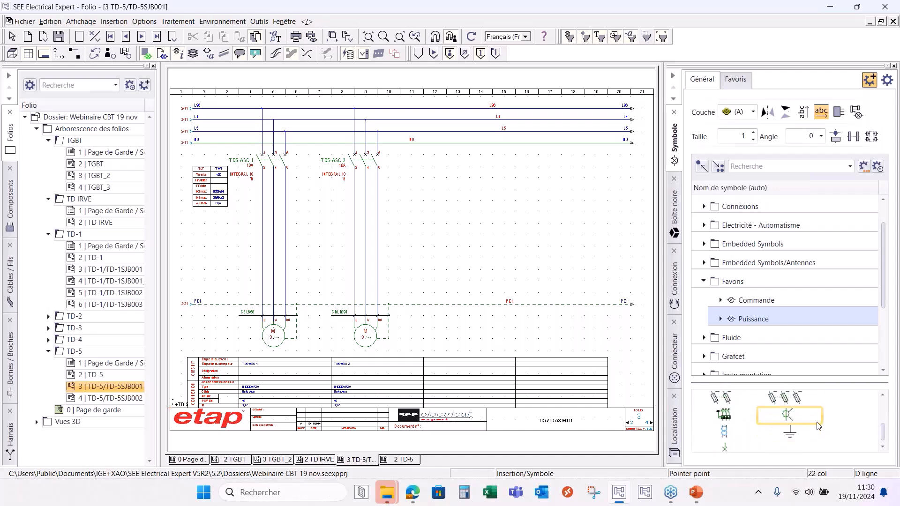
scroll(816, 423, "up", 5)
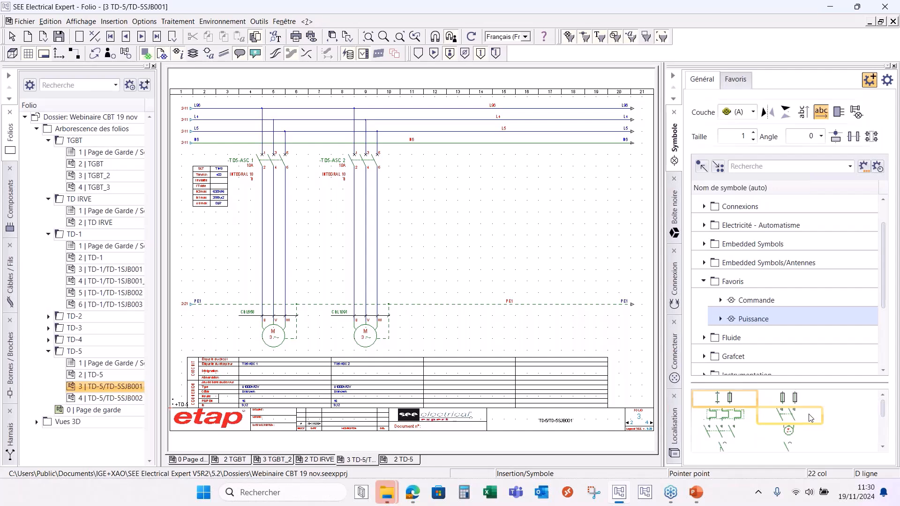
left_click(732, 433)
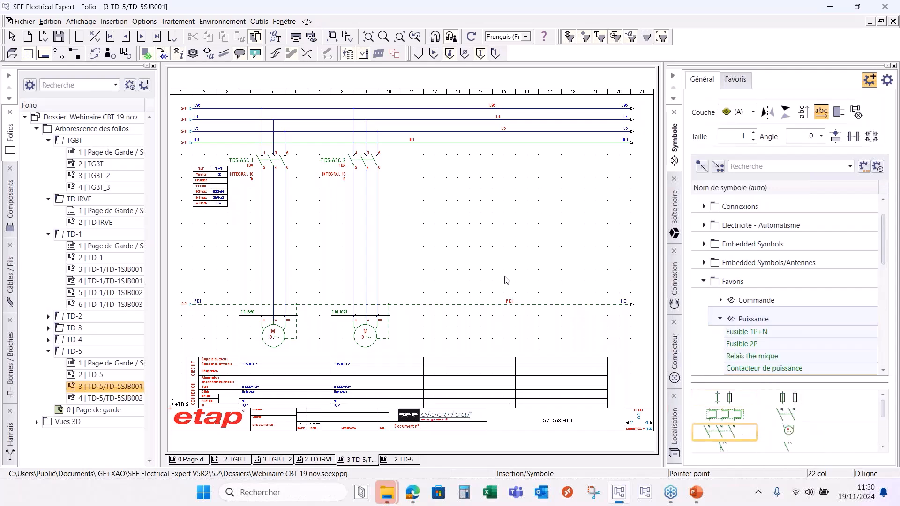
left_click(261, 216)
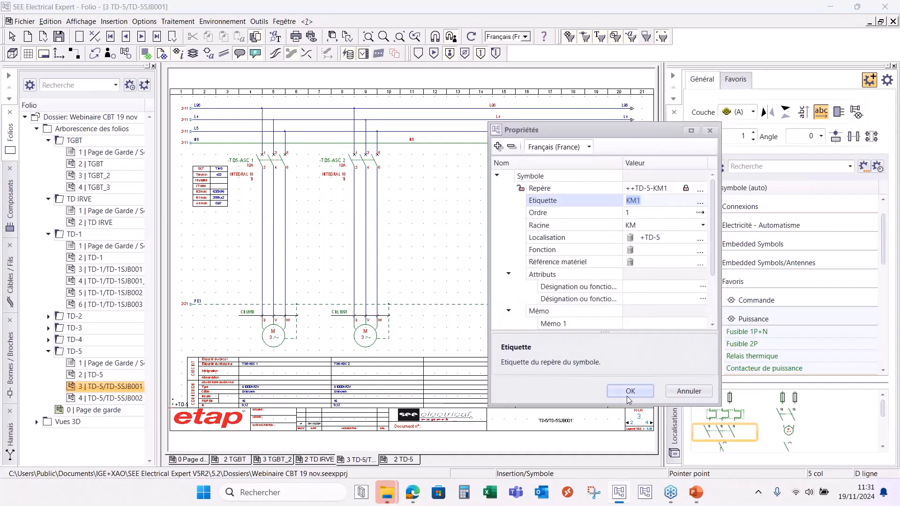
left_click(623, 395)
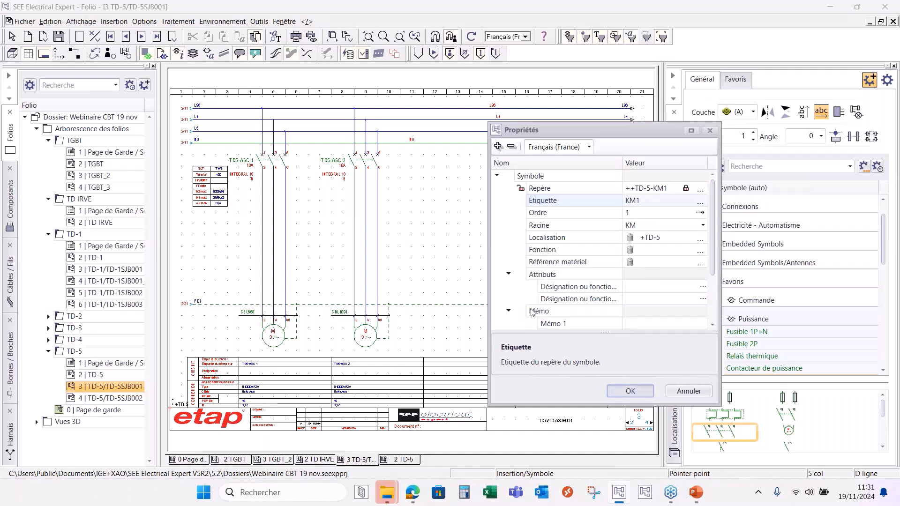
Insert the same three-pole contactor into the TD5-ASC 2 motor feeder with label KM2 and finish placing symbols
left_click(354, 219)
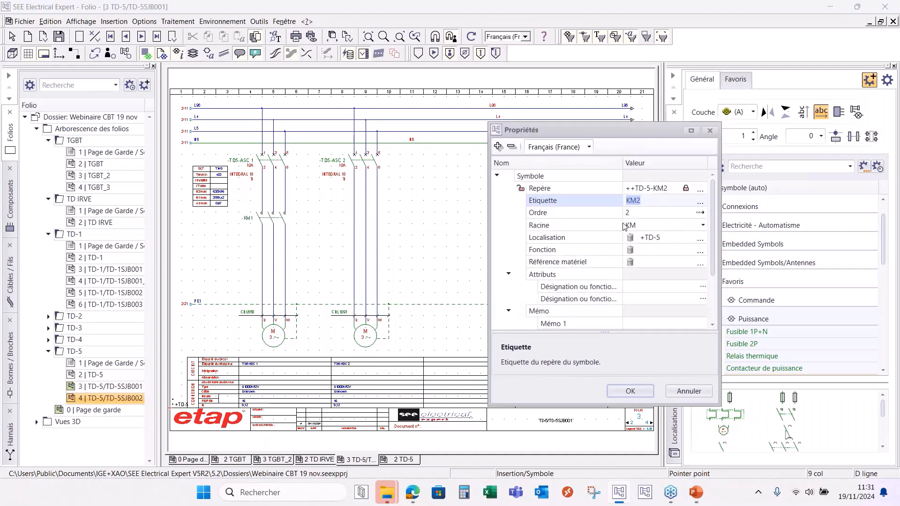
left_click(628, 390)
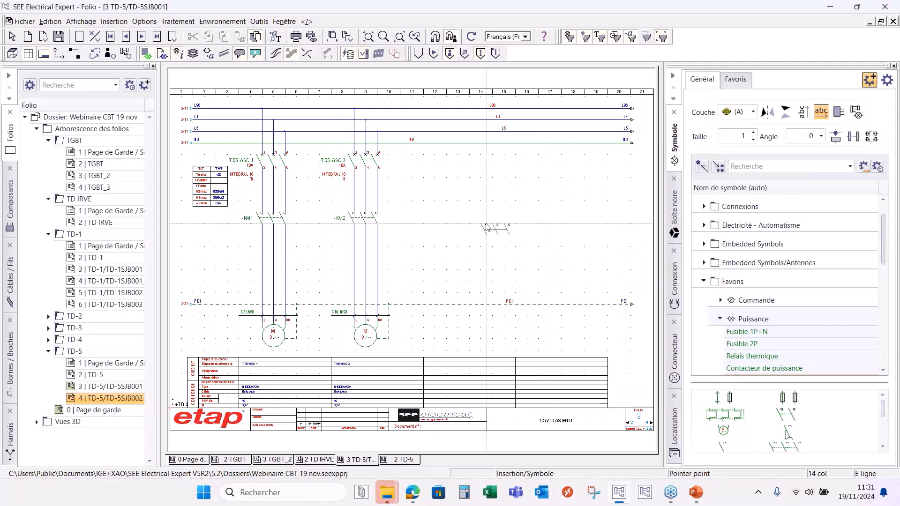
key("Escape")
Try moving contactor KM2 sideways off its feeder with its wires attached, and undo the move
left_click_drag(368, 218, 432, 218, "ctrl")
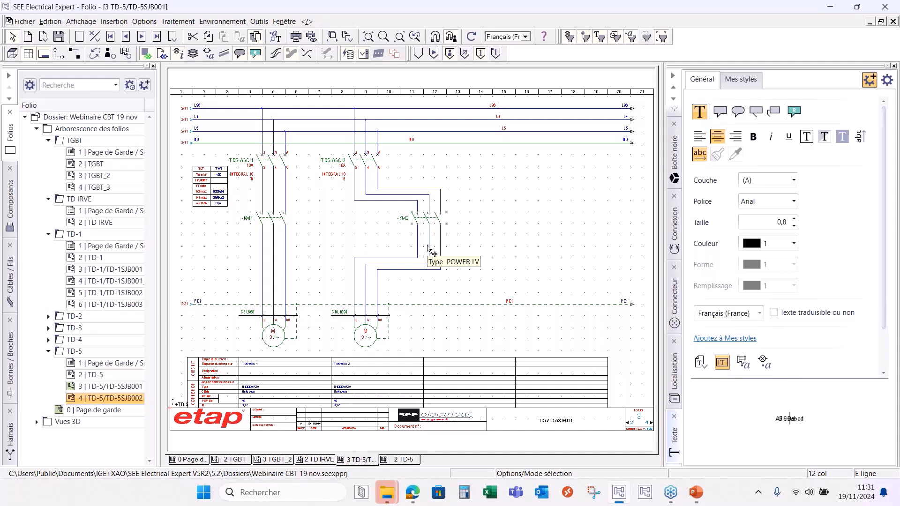
key("ctrl+z")
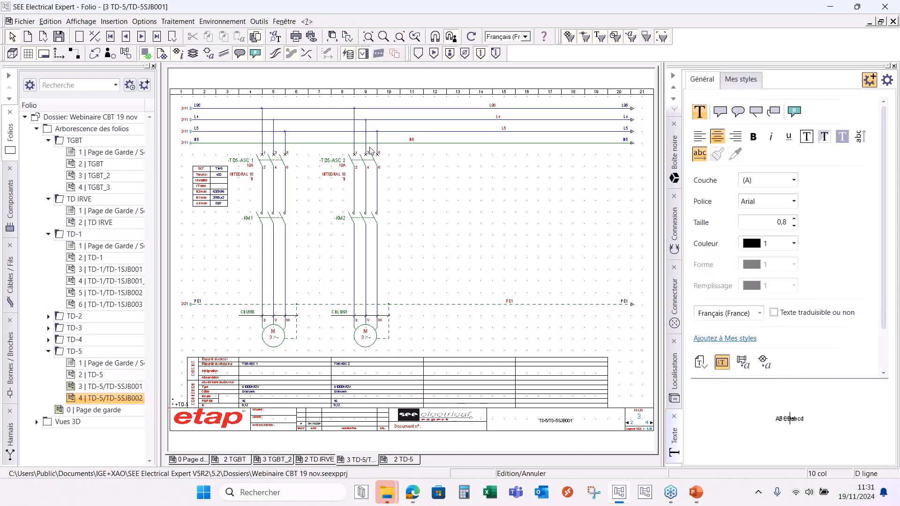
Copy the complete TD5-ASC 2 motor feeder and paste it onto the same busbars at column 13
left_click_drag(310, 98, 413, 351)
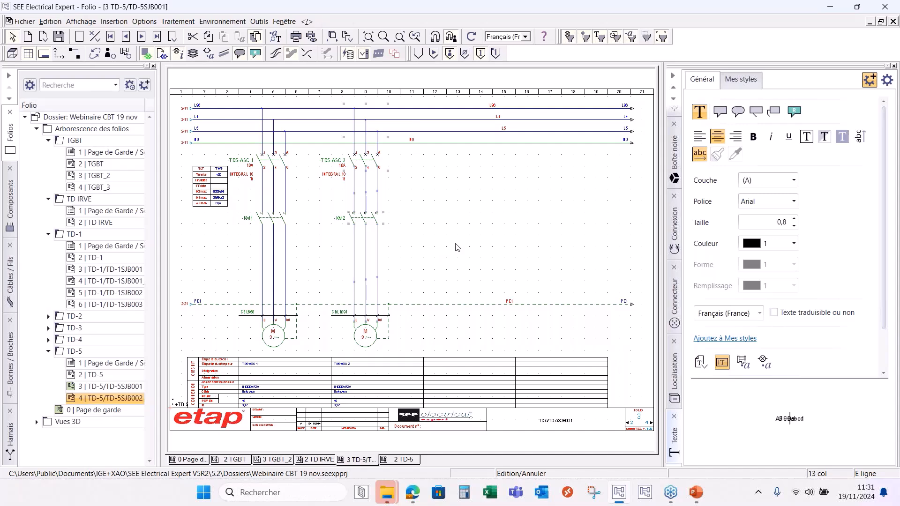
left_click(457, 239)
left_click_drag(321, 99, 434, 362)
key("ctrl+c")
key("ctrl+v")
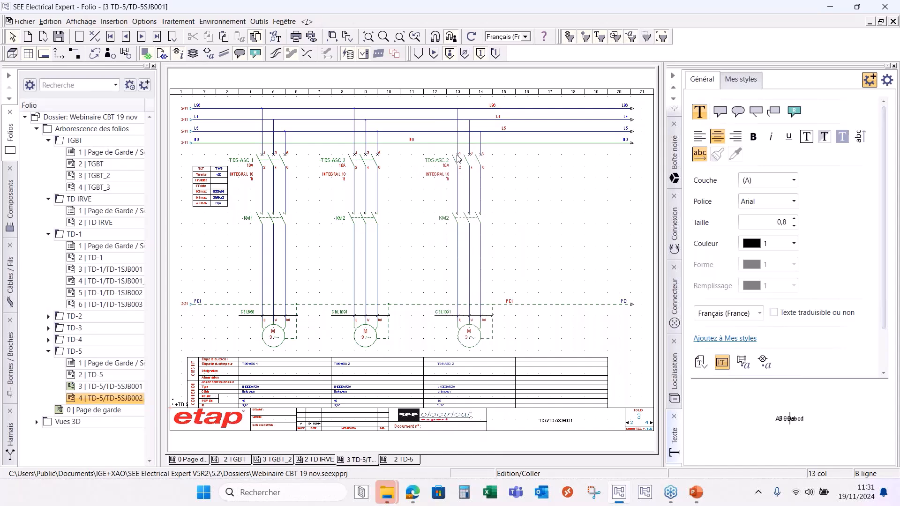
left_click(458, 159)
key("Escape")
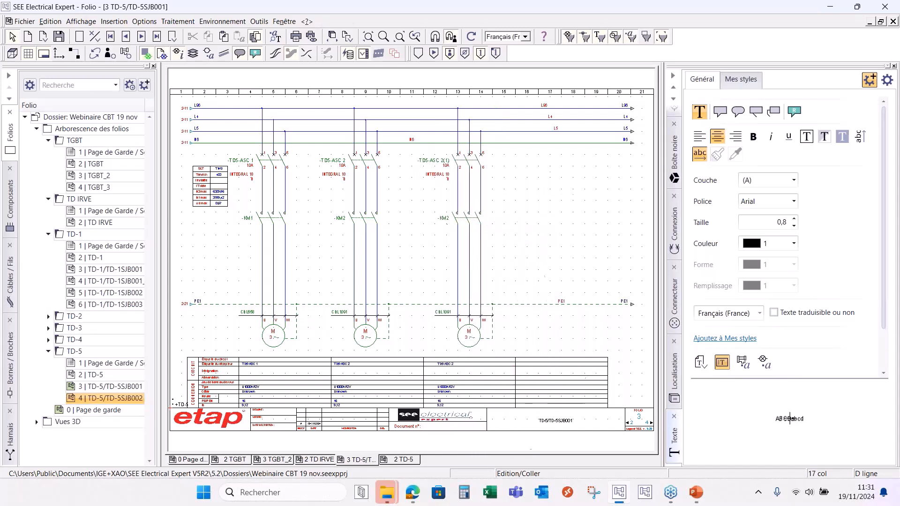
Set the label of the pasted feeder's contactor to KM3
left_click(467, 220)
double_click(466, 220)
type("KM3")
key("Tab")
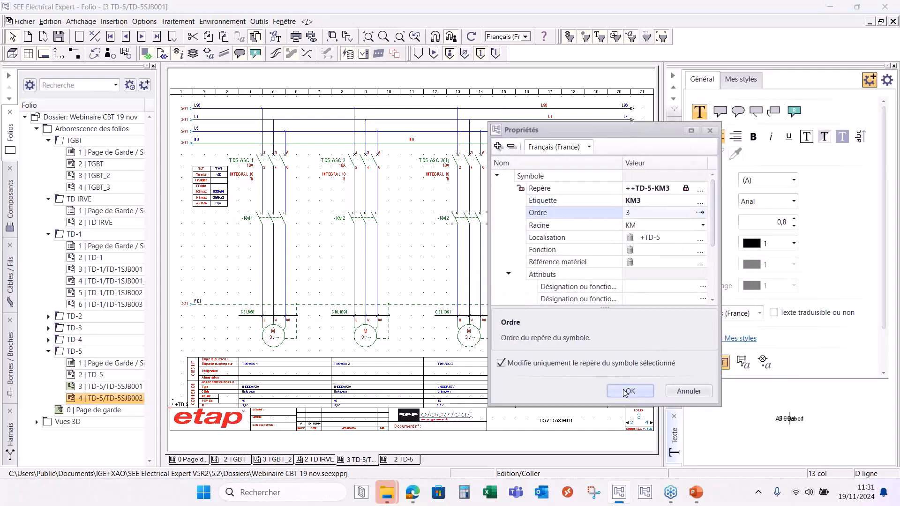
left_click(627, 392)
Set the label of the pasted feeder's circuit breaker to Q1
double_click(470, 164)
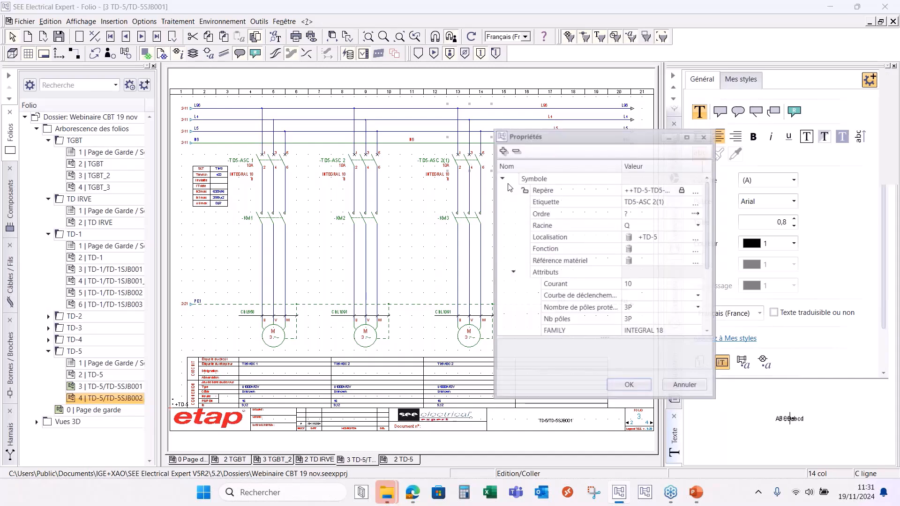
type("Q1")
key("Tab")
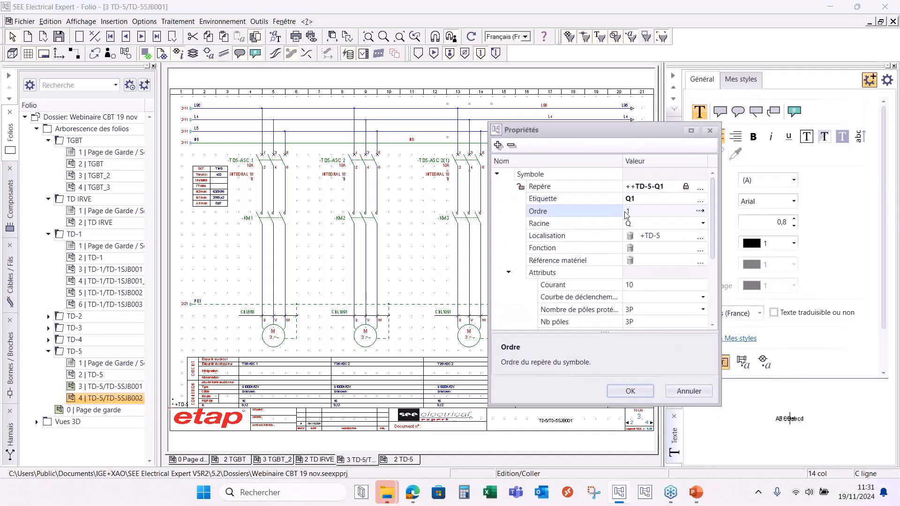
left_click(630, 391)
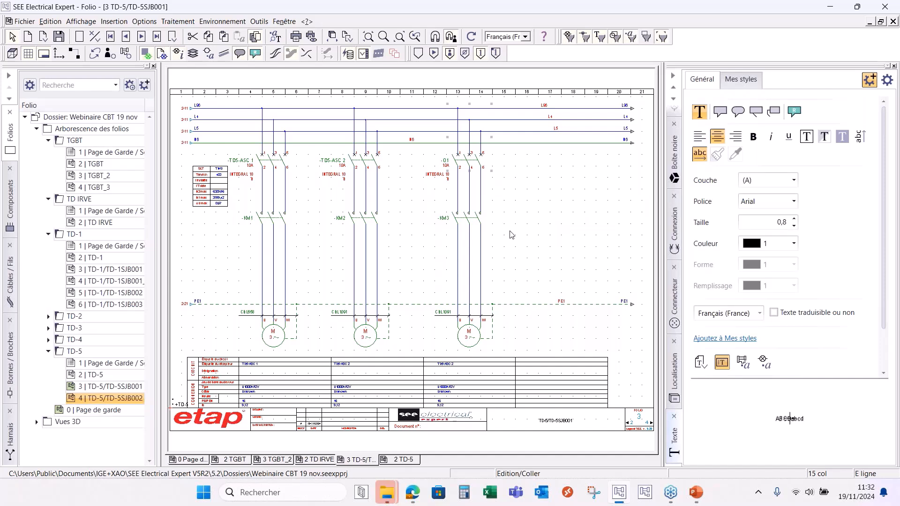
Undo the last two edits on the pasted feeder and redo them
left_click(539, 211)
key("ctrl+z")
key("ctrl+z")
key("ctrl+y")
key("ctrl+y")
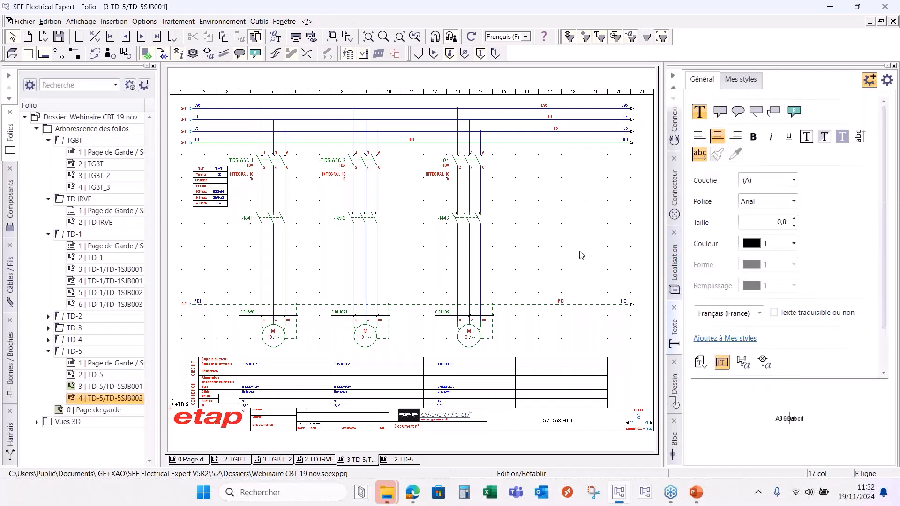
Browse the block library's Départ moteur category and preview the ready-made blocks in its Puissance subfolder
left_click(676, 439)
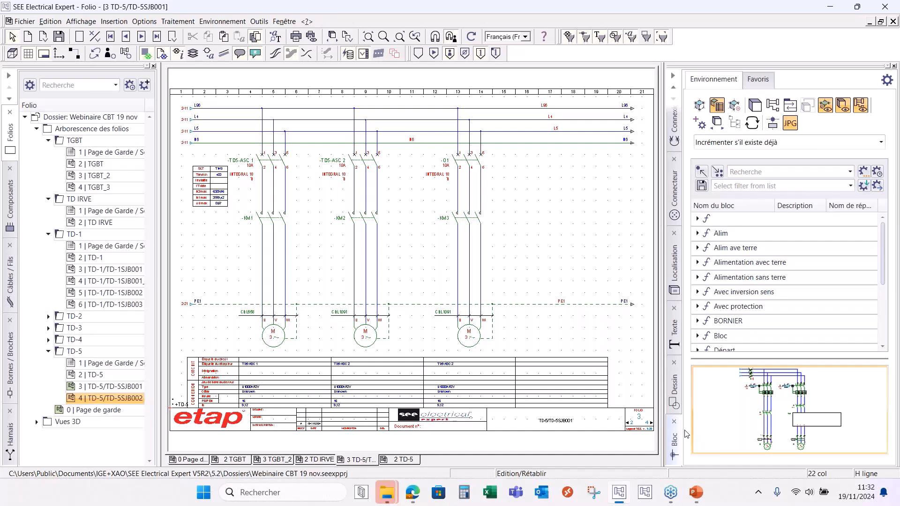
scroll(745, 313, "down", 1)
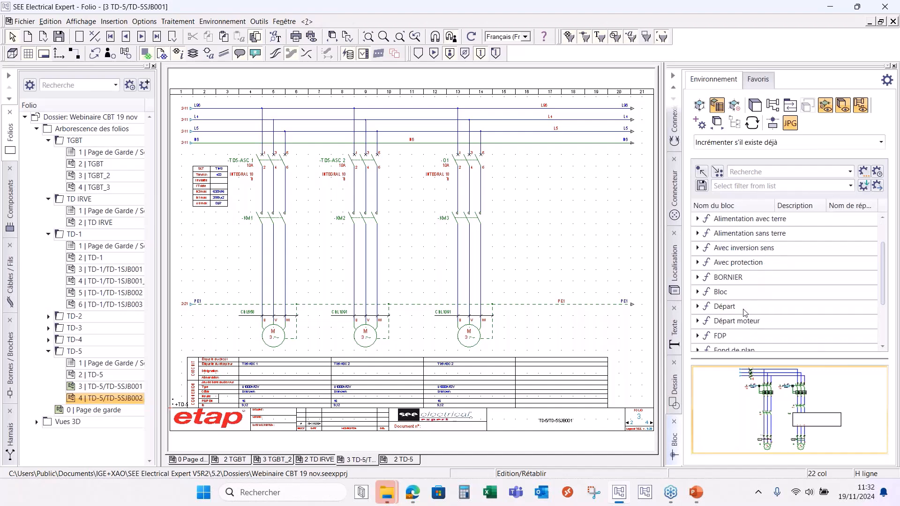
left_click(697, 321)
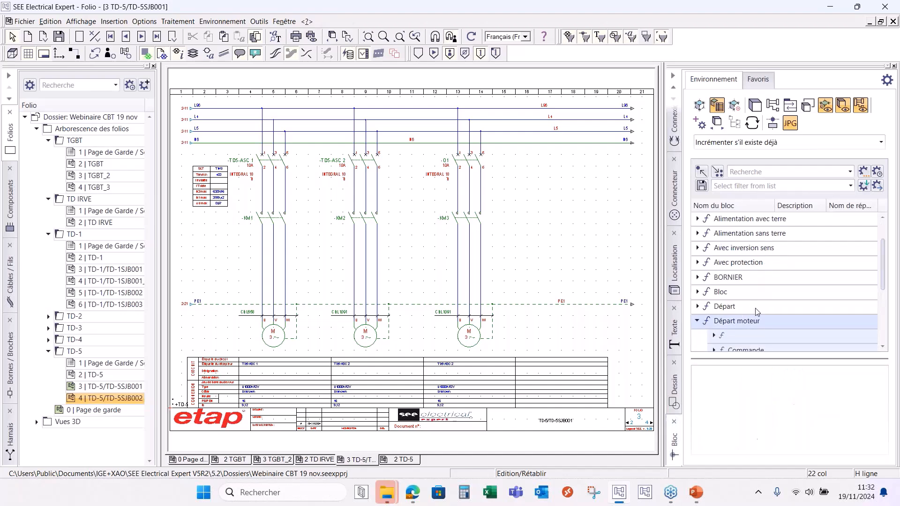
scroll(750, 310, "down", 2)
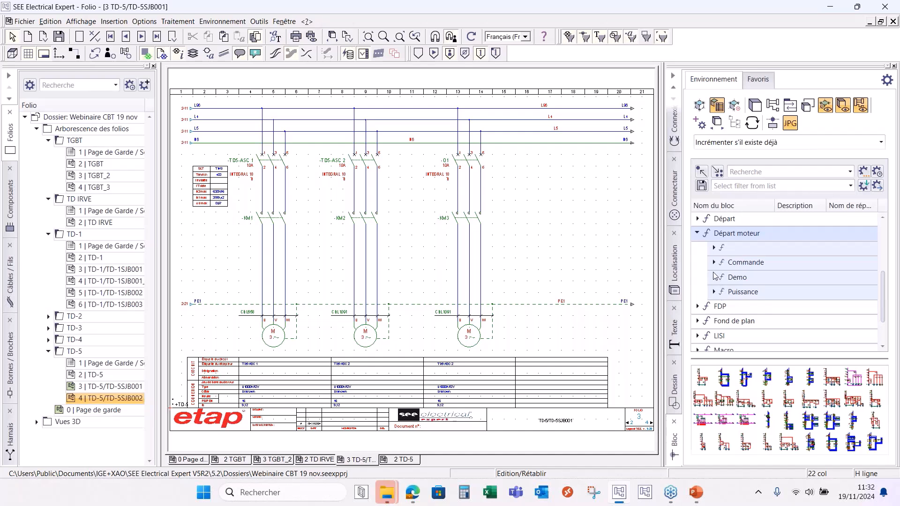
left_click(714, 291)
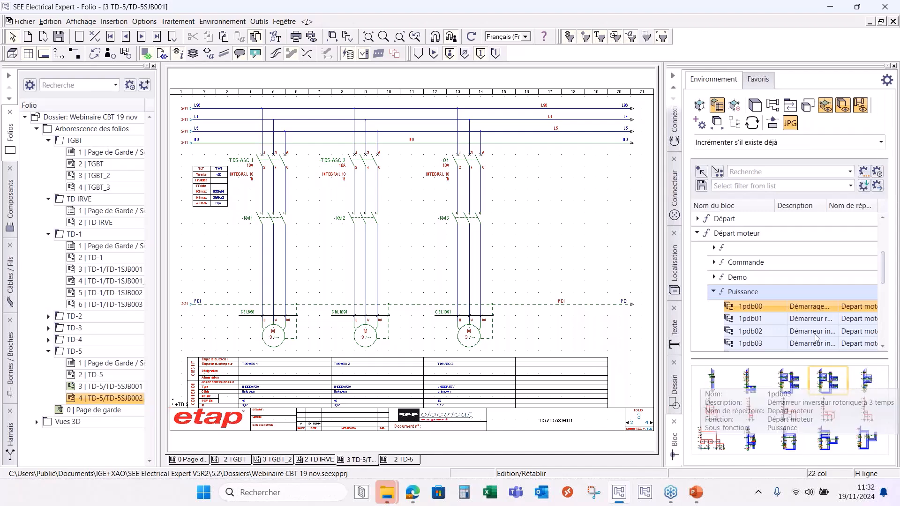
left_click(714, 292)
scroll(755, 274, "up", 1)
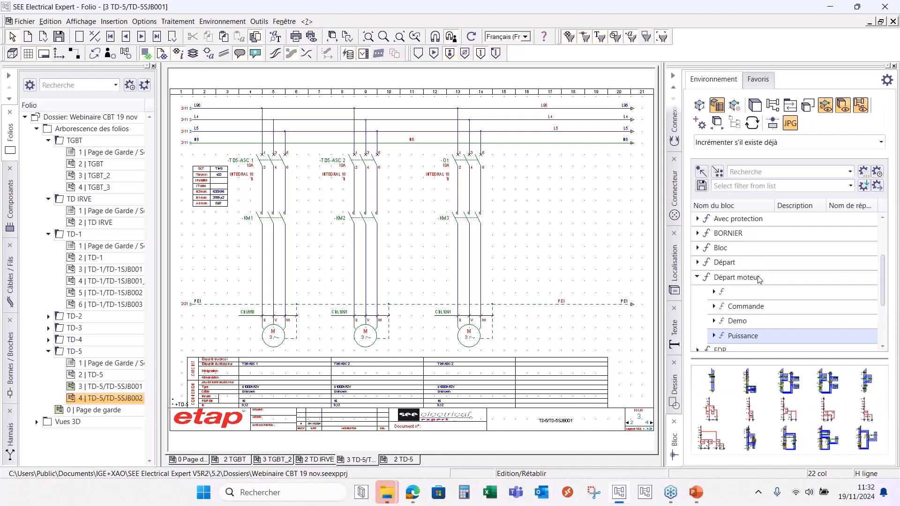
Browse the block library's Départ and Avec protection categories and preview the blocks they contain
left_click(703, 265)
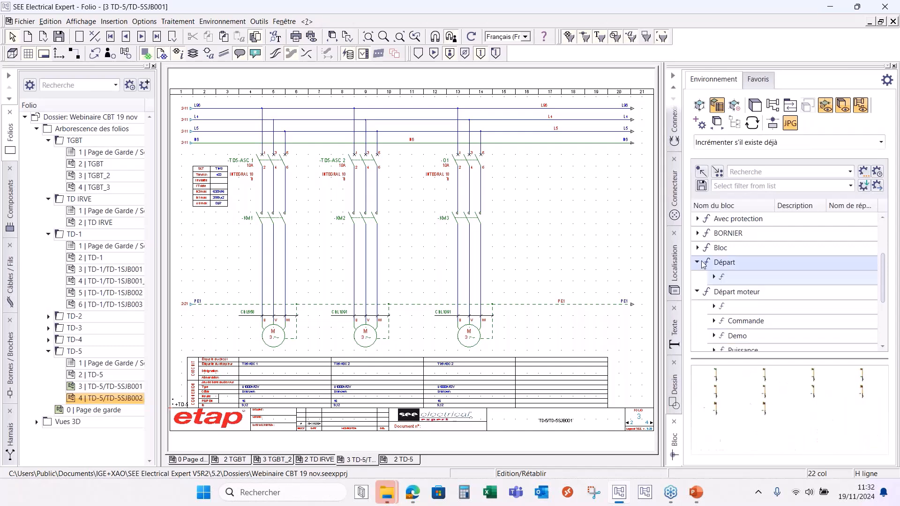
left_click(715, 277)
left_click(714, 277)
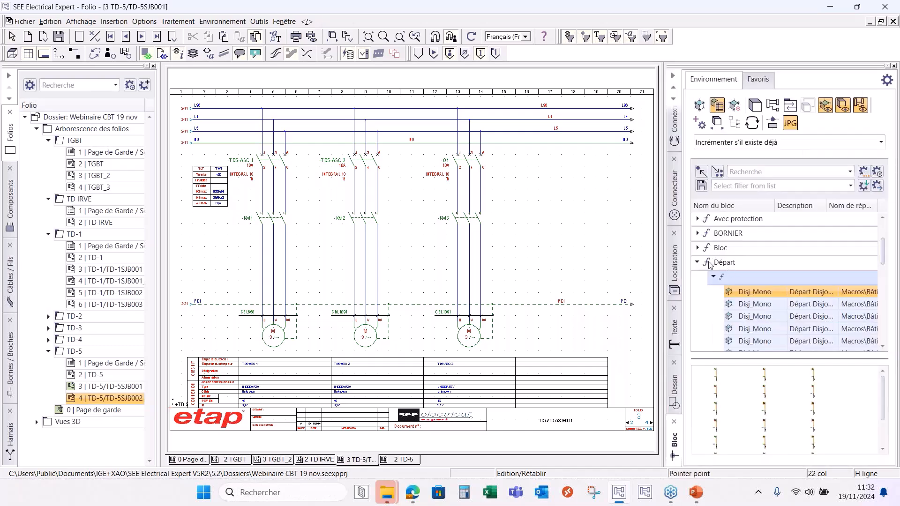
left_click(697, 219)
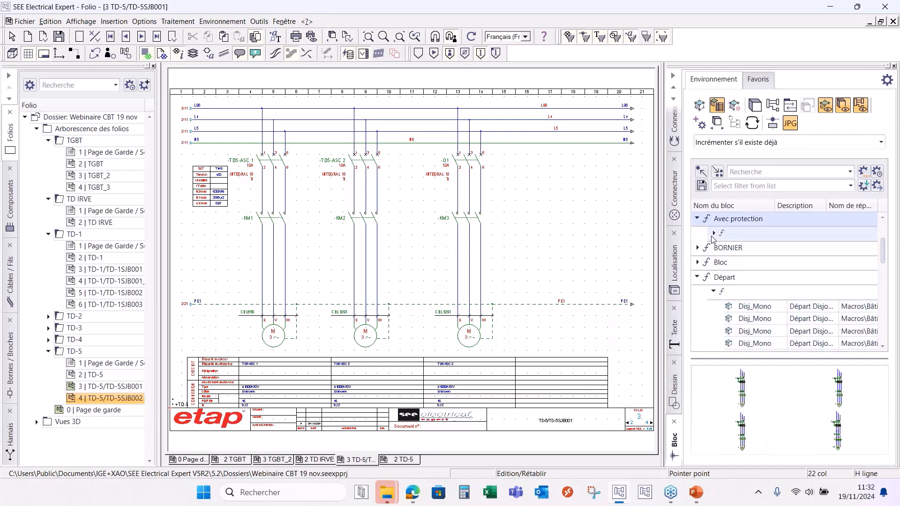
left_click(713, 233)
left_click(745, 261)
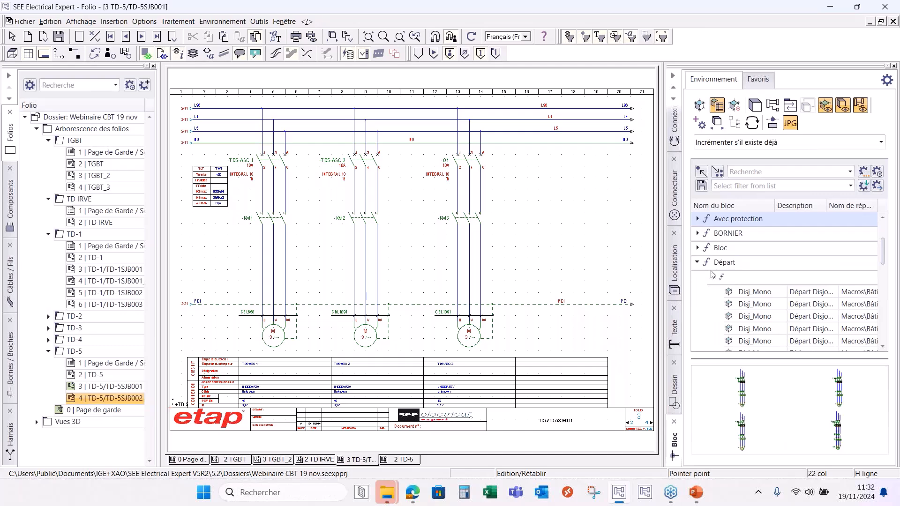
left_click(697, 263)
left_click(700, 265)
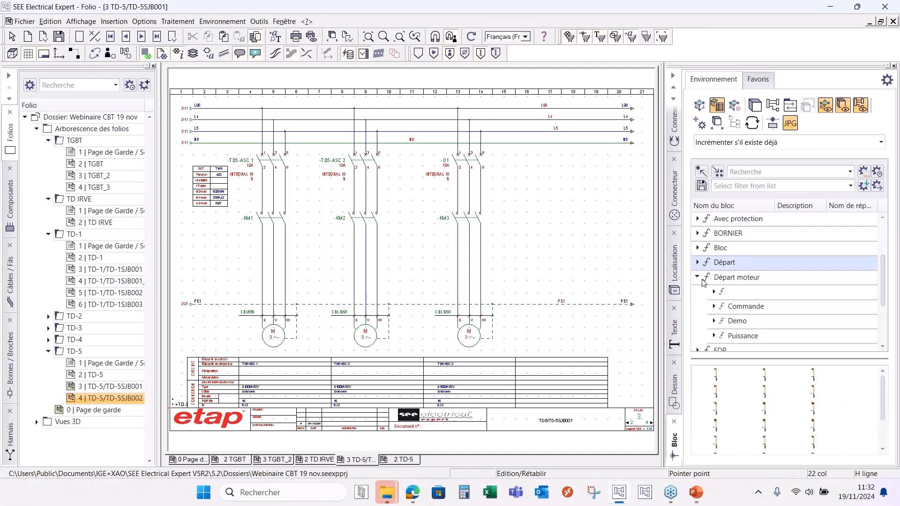
left_click(698, 278)
scroll(751, 296, "up", 2)
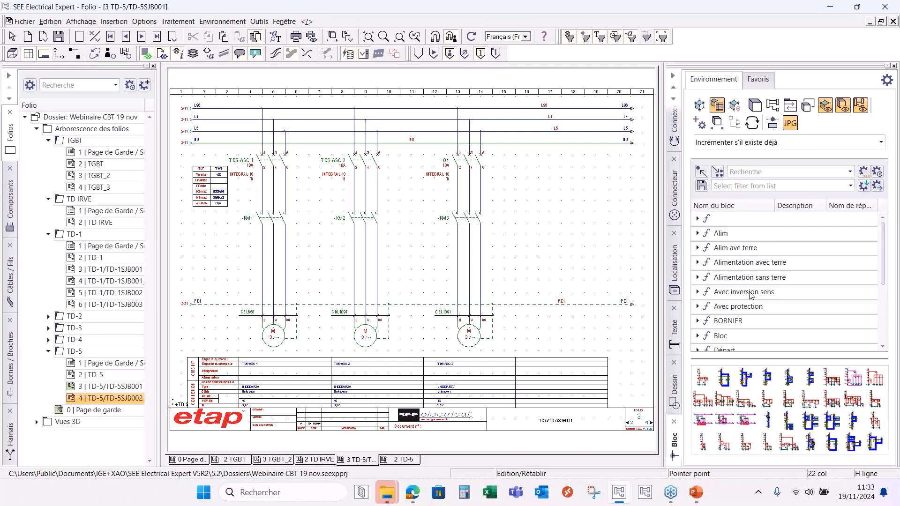
Insert the Alim transformer supply block from the Alim ave terre category at column 18, starting on the folio's uppermost phase conductor
left_click(699, 248)
left_click(714, 262)
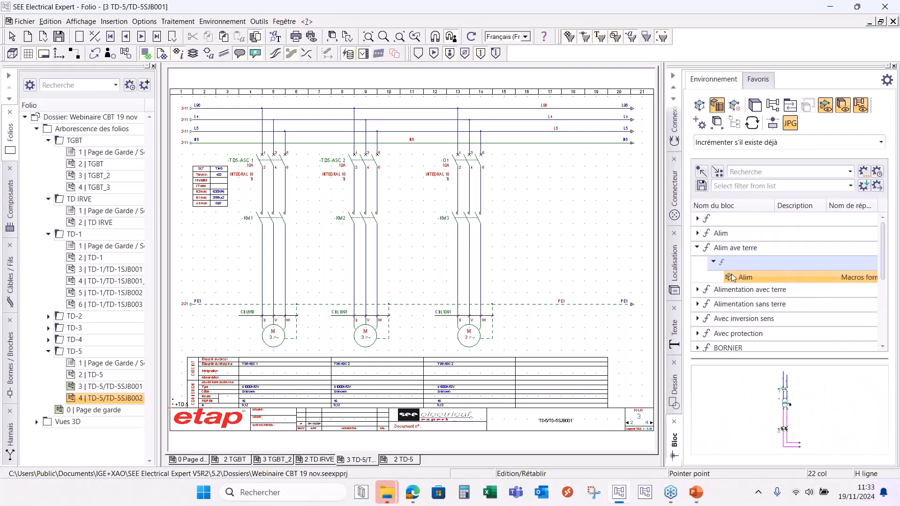
left_click(735, 278)
left_click_drag(788, 401, 581, 112)
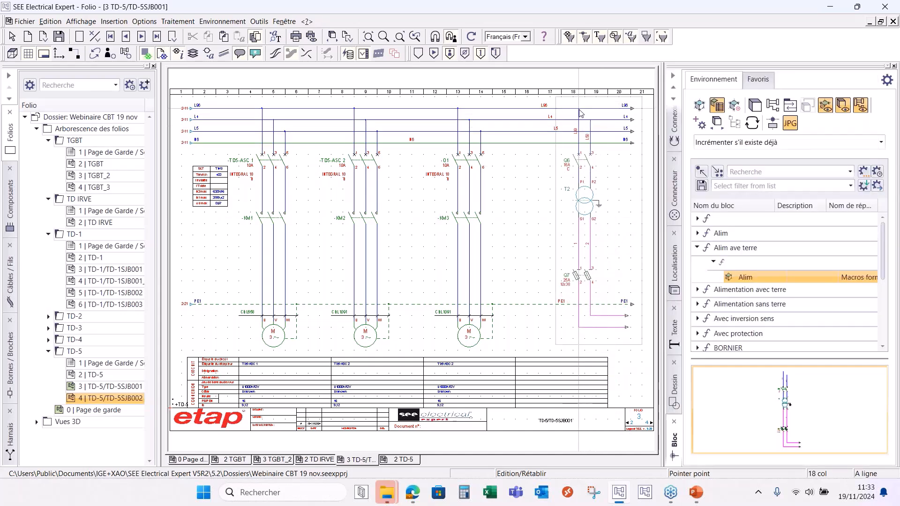
left_click_drag(580, 113, 581, 112)
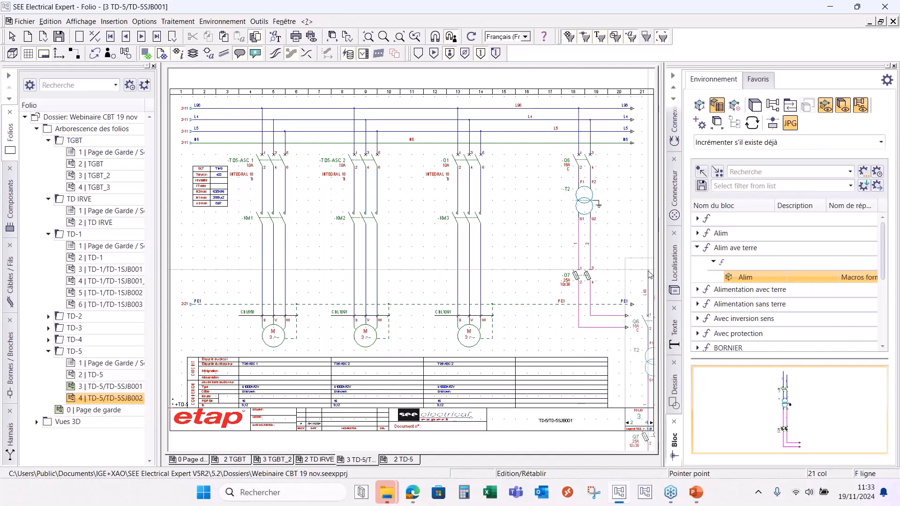
key("Escape")
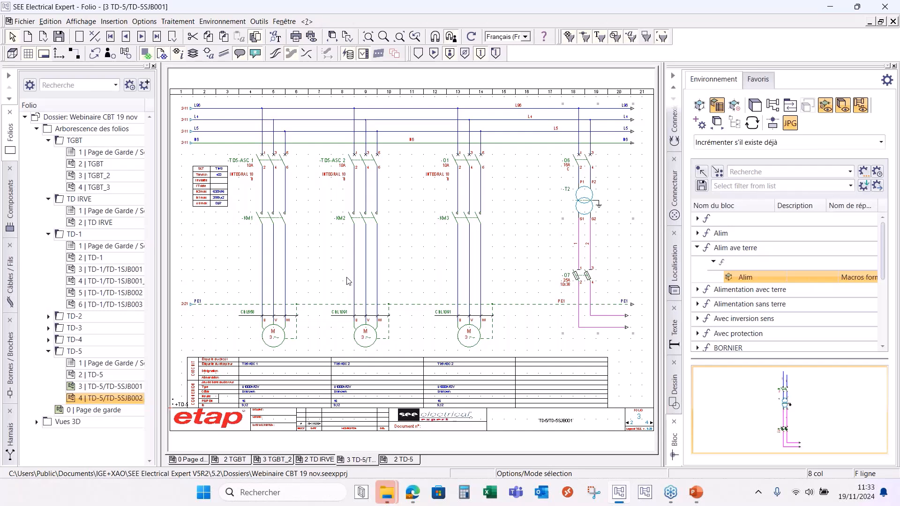
Create schematic folio 5 titled Commande in the TD-5 group and open it
right_click(83, 351)
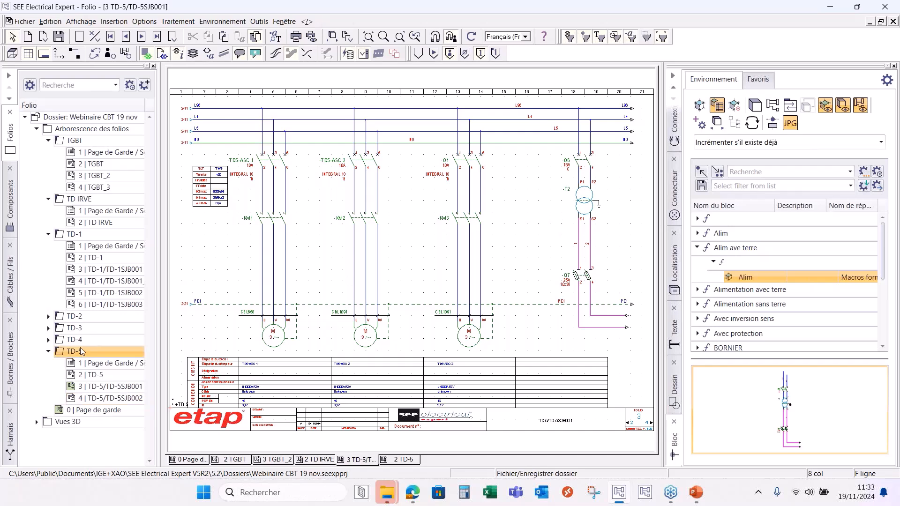
left_click(124, 194)
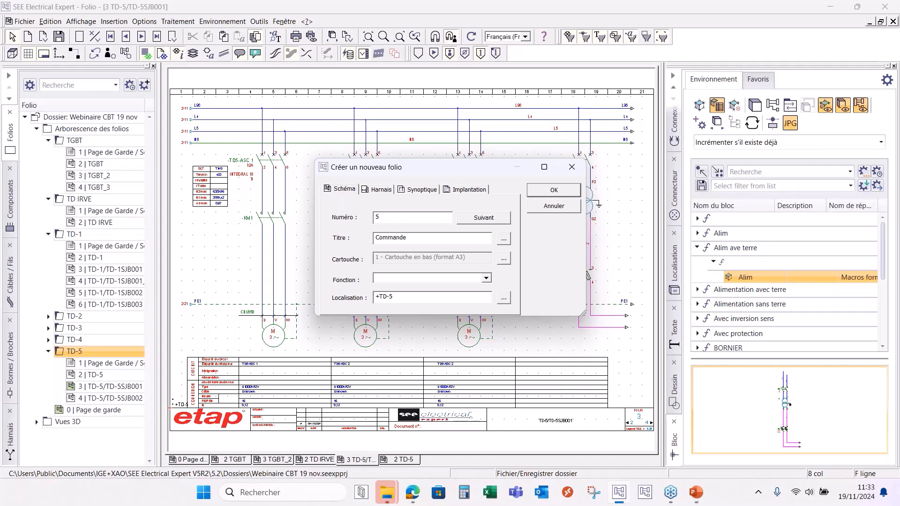
left_click(553, 190)
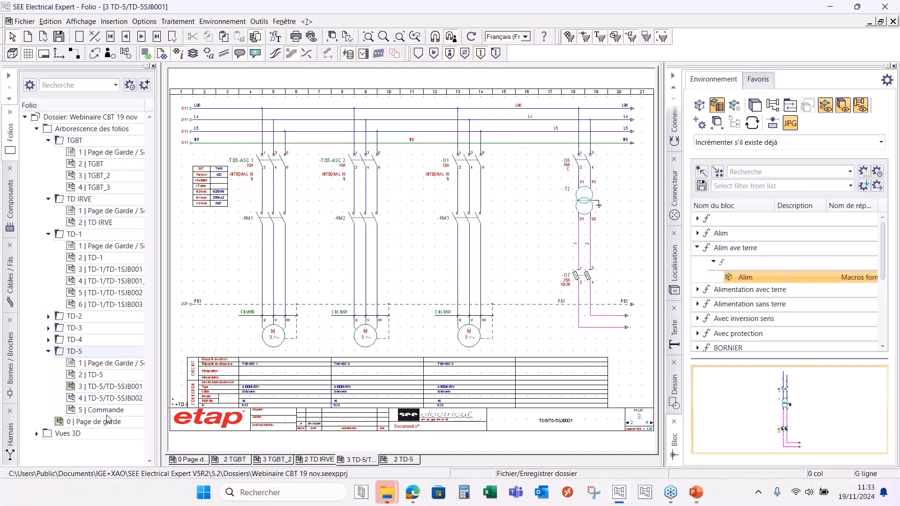
double_click(108, 414)
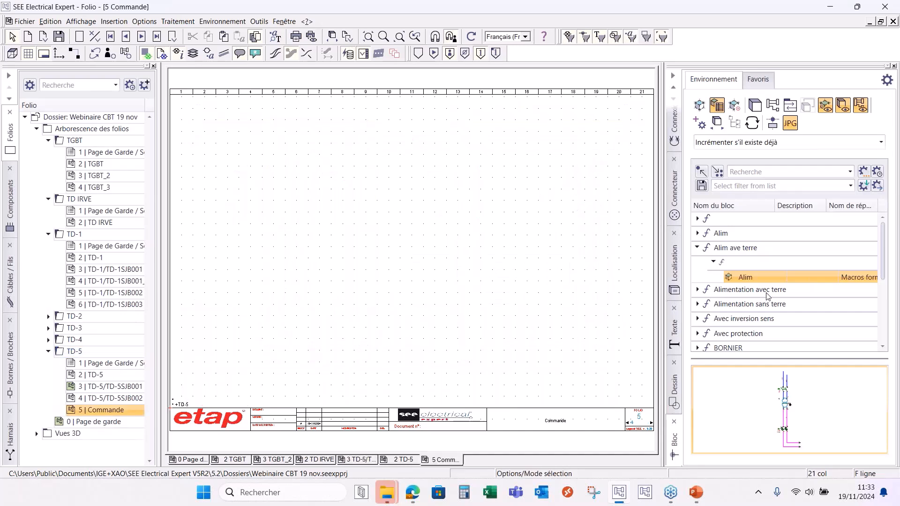
Insert the first violet control circuit block from Départ moteur's Commande subfolder at column 5, row A of the Commande folio
left_click(698, 249)
scroll(710, 279, "down", 2)
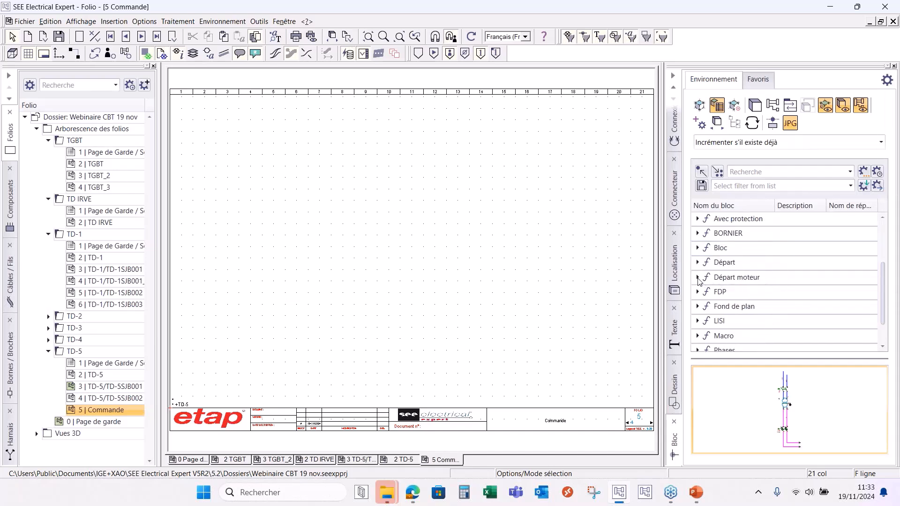
left_click(698, 277)
scroll(700, 277, "down", 1)
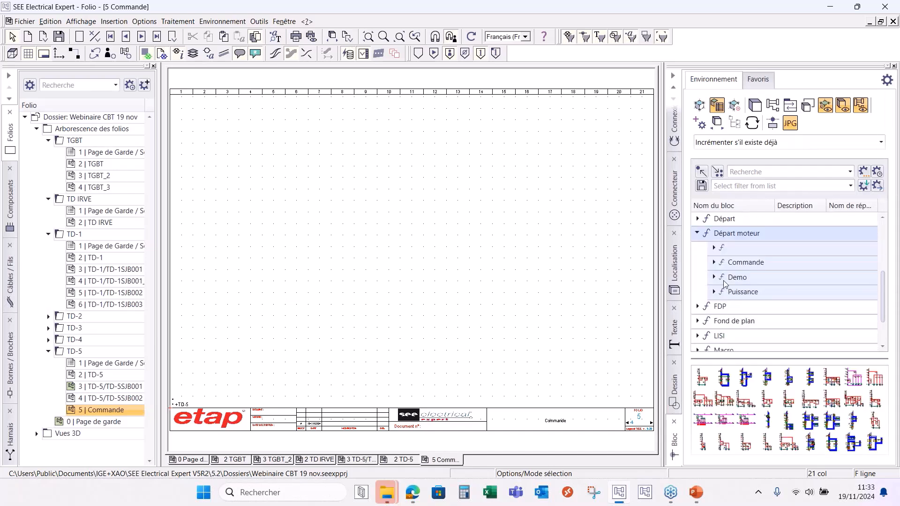
left_click(713, 264)
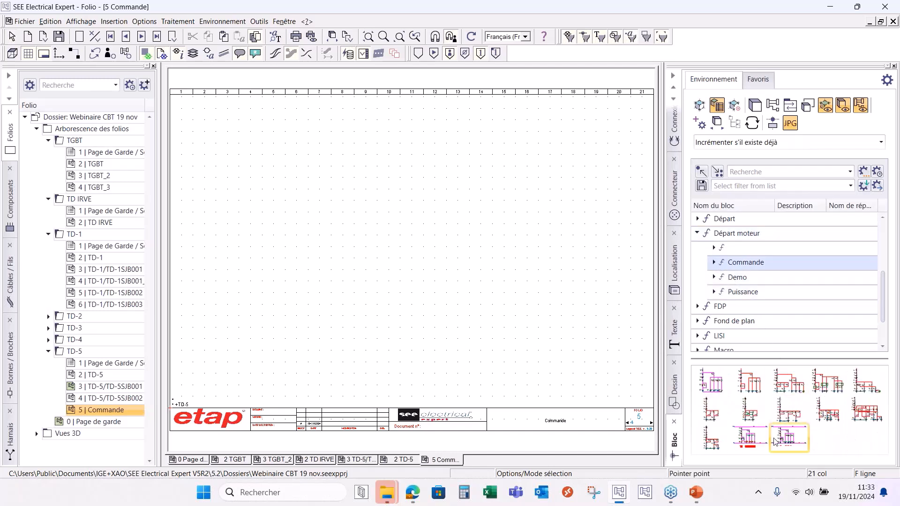
left_click(792, 436)
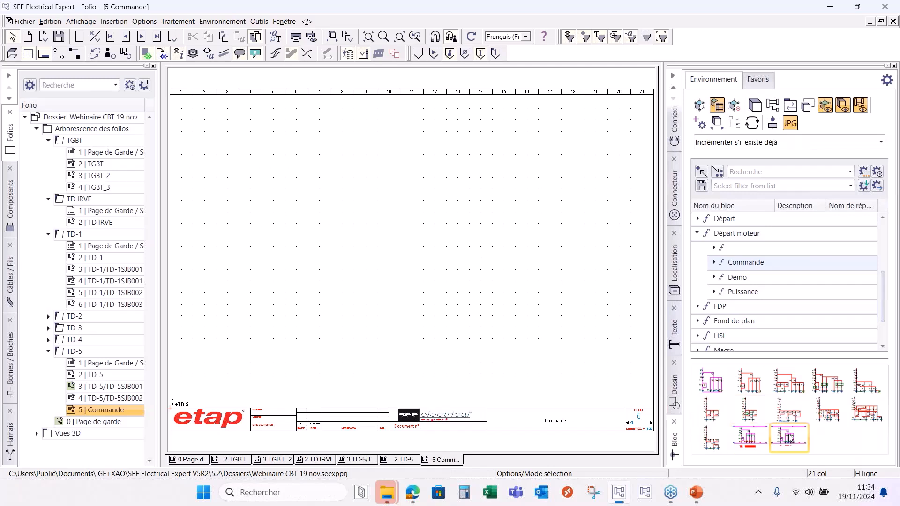
left_click(754, 438)
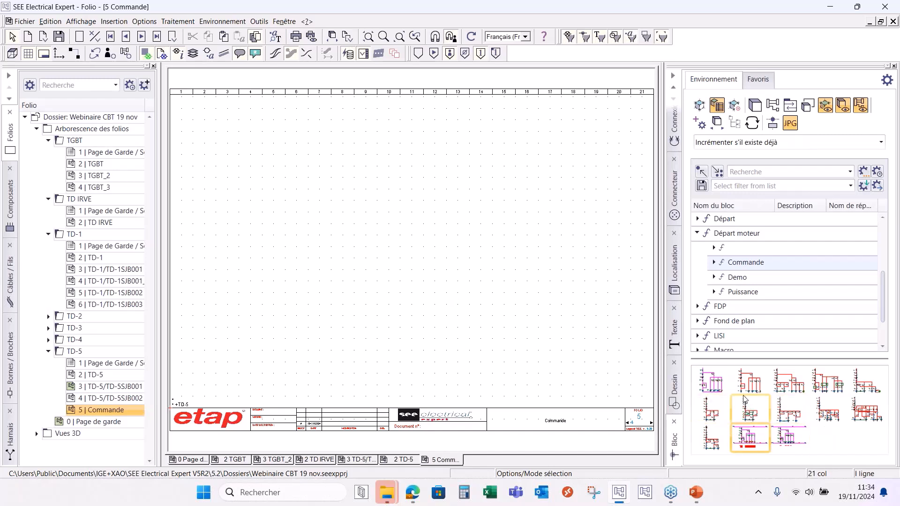
double_click(711, 382)
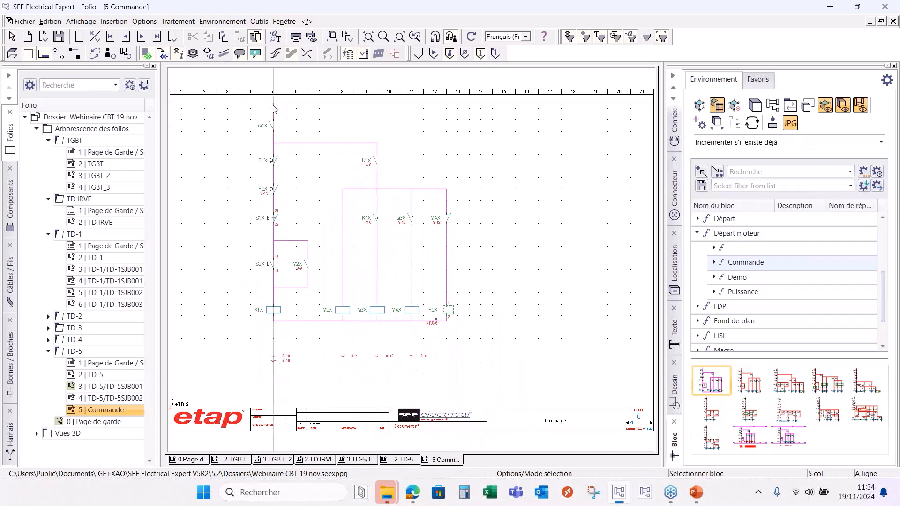
left_click(275, 109)
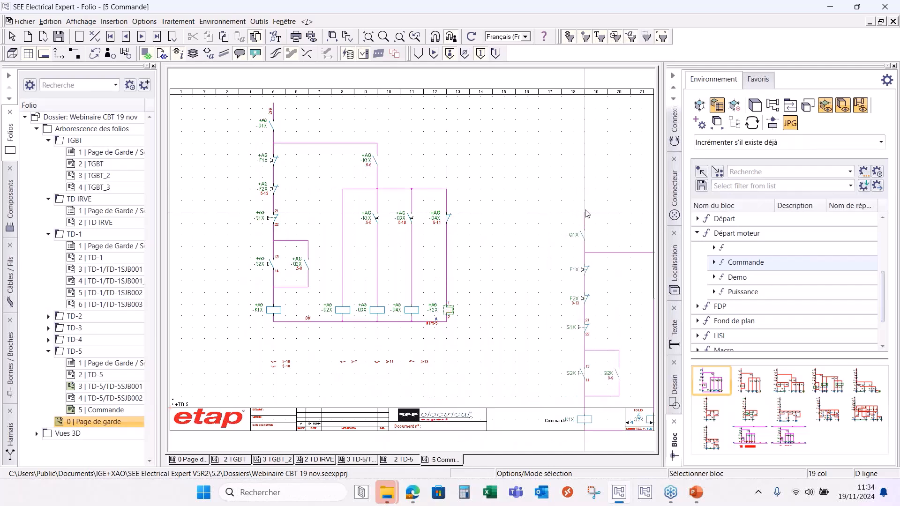
Draw the 24V and 0V supply lines above and below the control circuit from column 2 to column 19, using the COMMANDE<=50V connection type
scroll(671, 159, "up", 3)
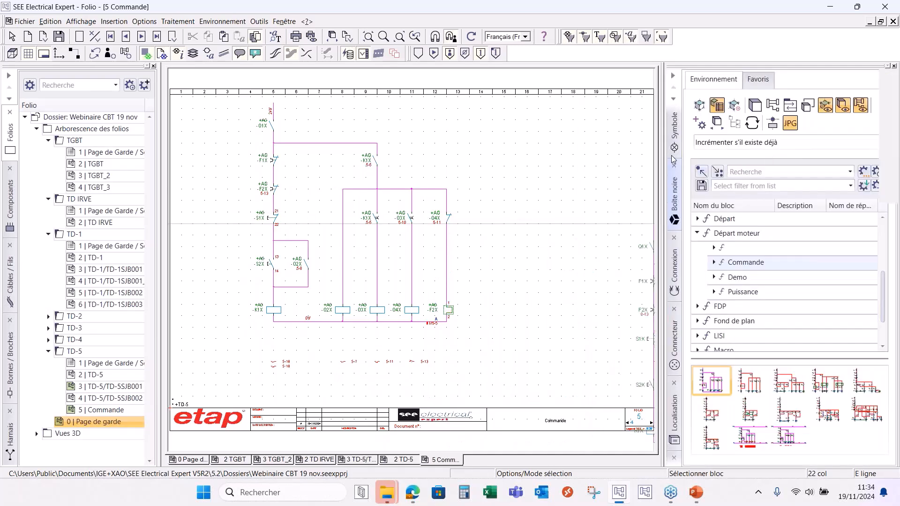
left_click(677, 277)
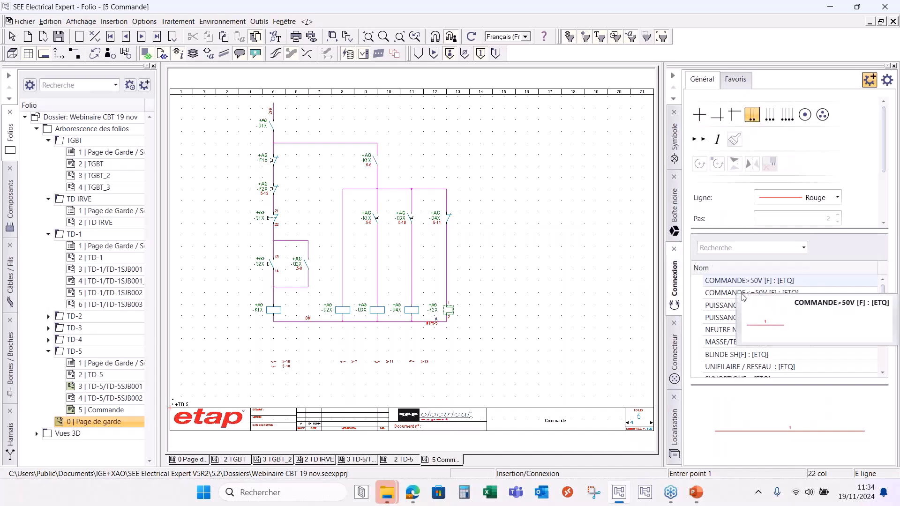
left_click(759, 293)
left_click(752, 114)
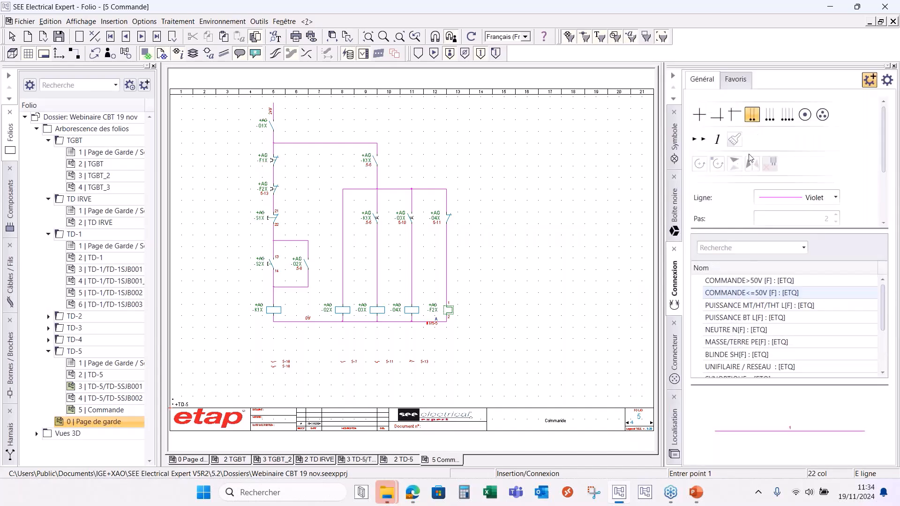
left_click(700, 139)
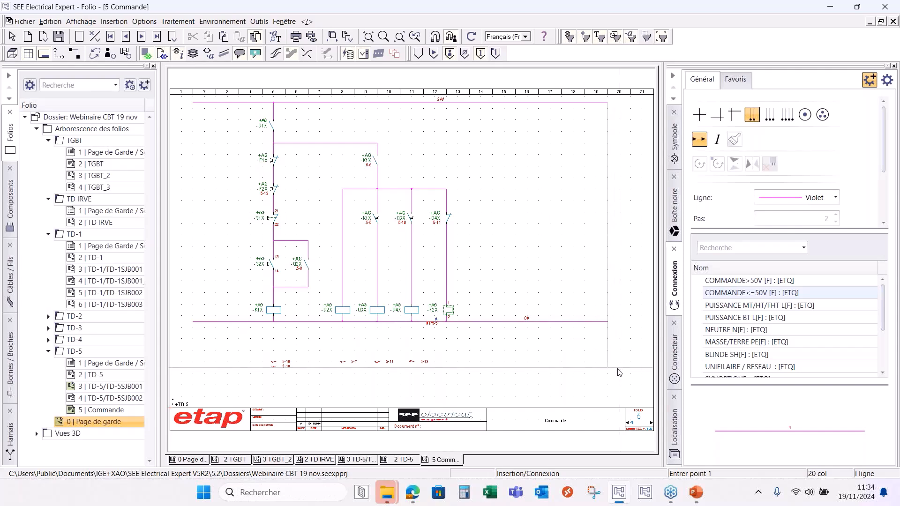
key("Escape")
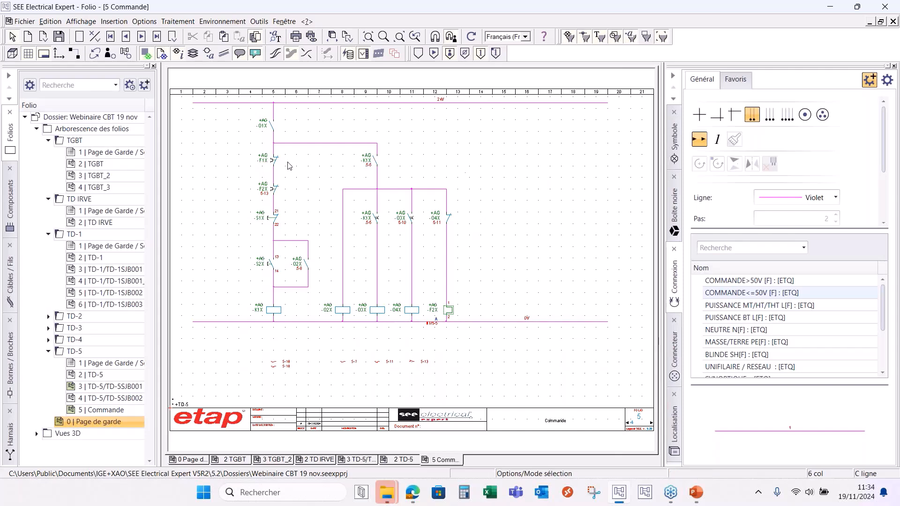
Add a cross-reference arrow (renvoi) at the column 2 end of the 24V line, leaving its label empty
left_click(699, 114)
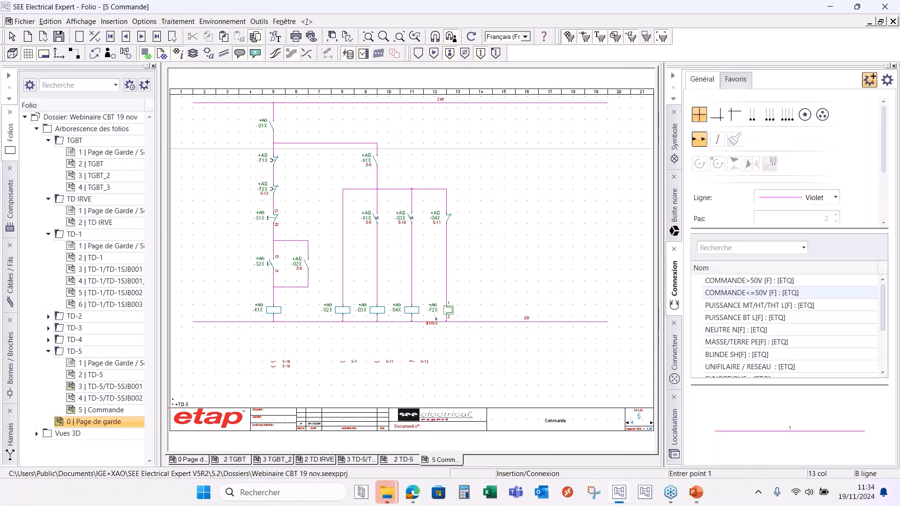
left_click(193, 103)
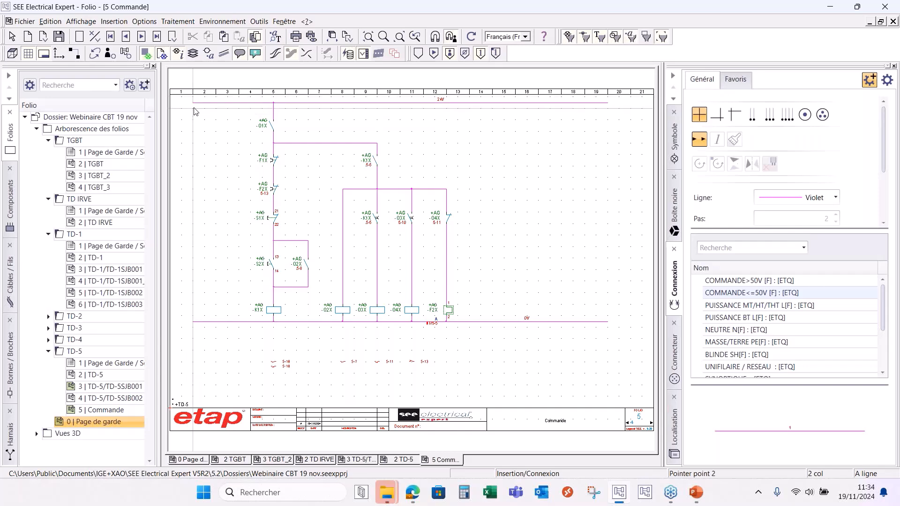
left_click(194, 104)
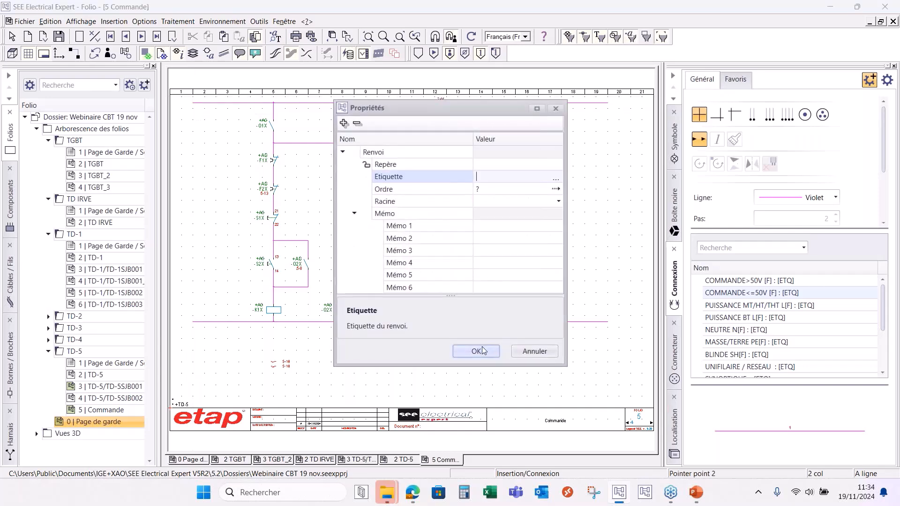
left_click(483, 351)
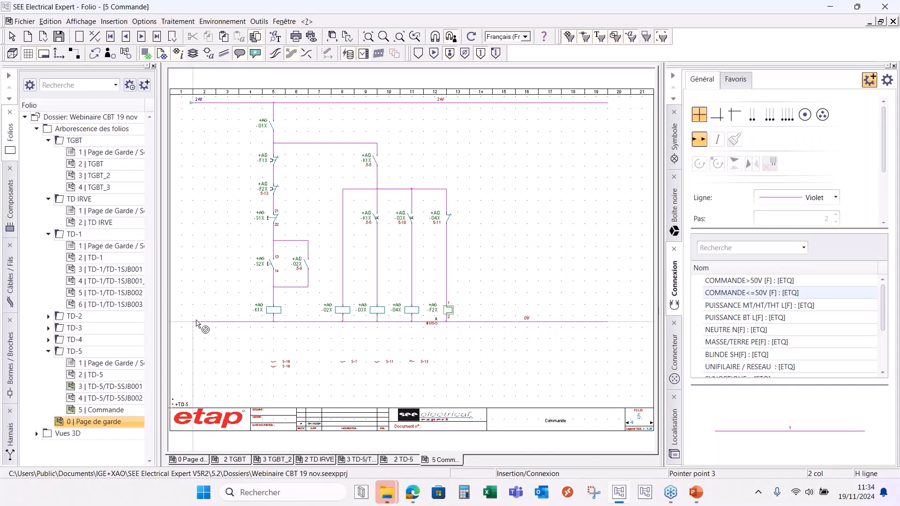
left_click(699, 115)
key("Escape")
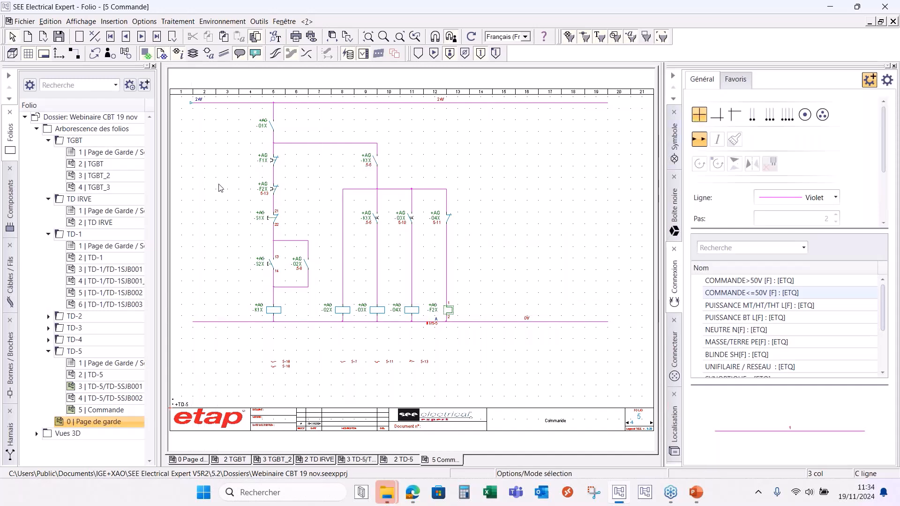
Set the label of the cross-reference arrow at the start of the 24V line to +24V
middle_click_drag(183, 98, 217, 154)
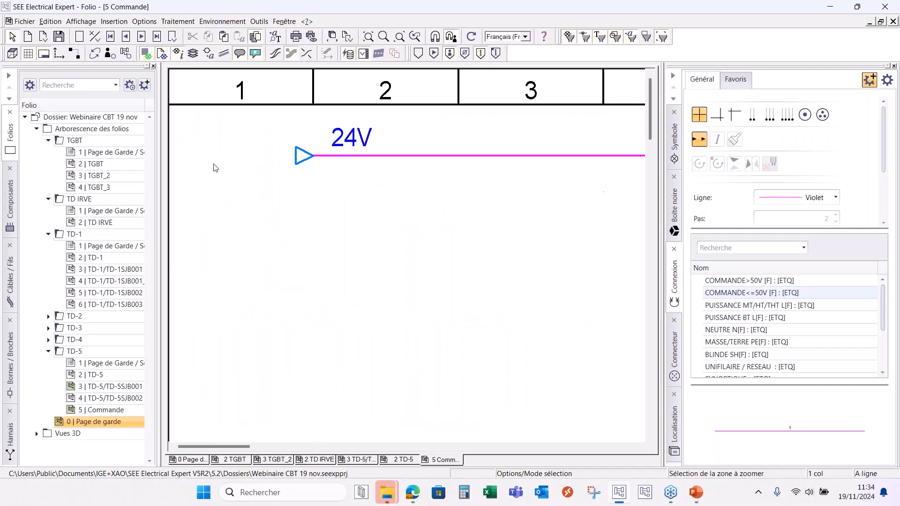
double_click(304, 155)
left_click(556, 179)
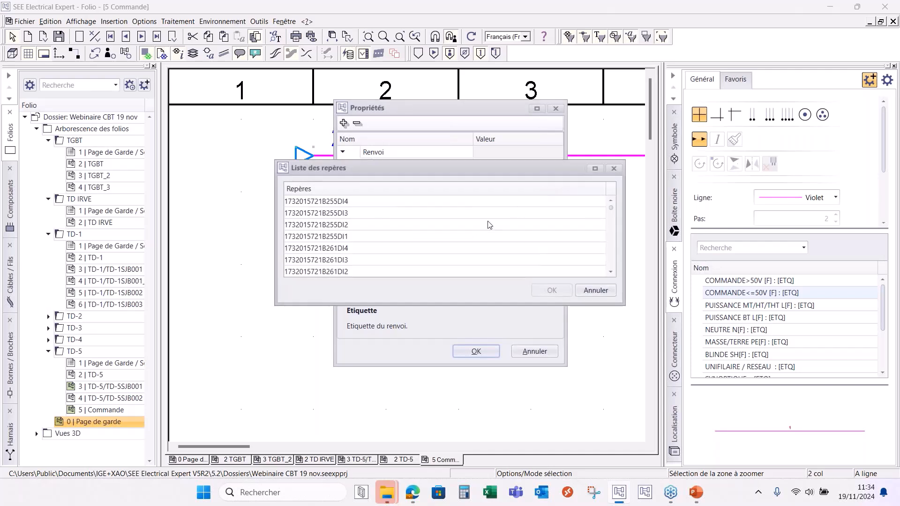
scroll(479, 251, "down", 10)
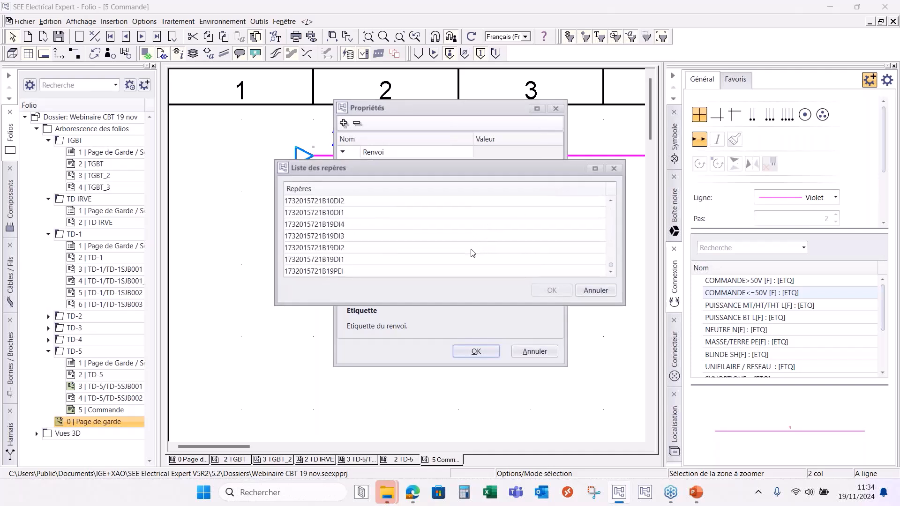
scroll(472, 240, "down", 5)
key("Escape")
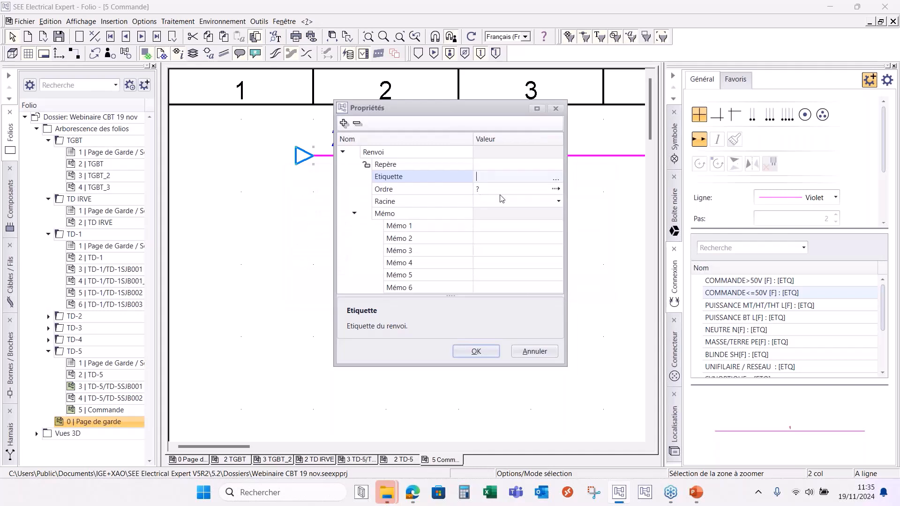
type("+24V")
key("Return")
key("Return")
Add a cross-reference arrow at the column 2 end of the 0V line with the label +0V
scroll(304, 251, "down", 5)
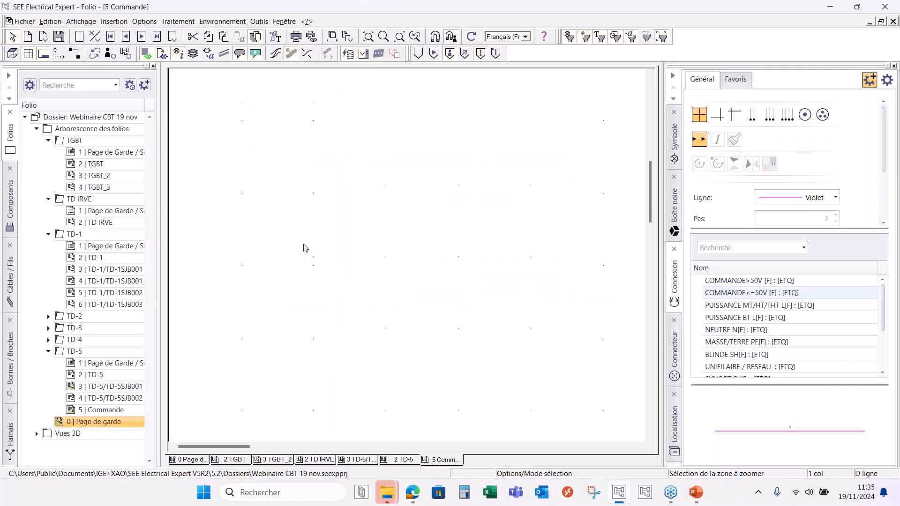
scroll(304, 250, "down", 3)
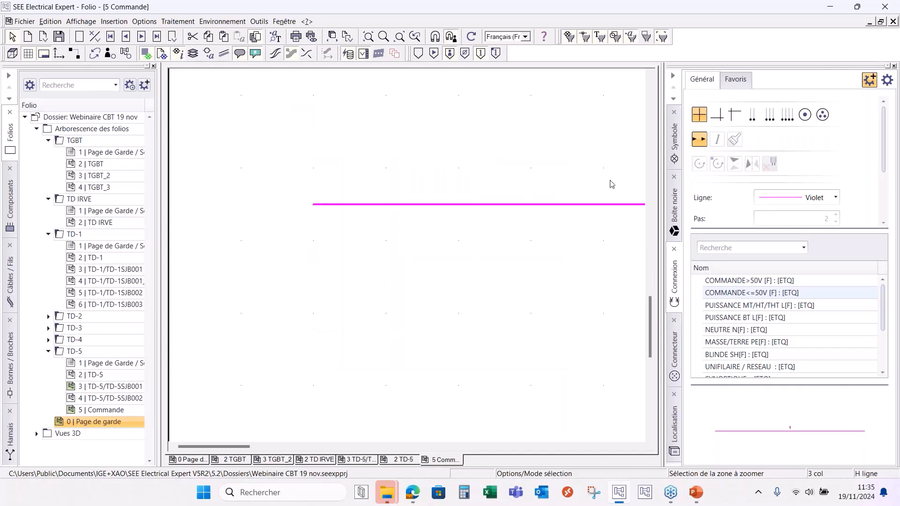
left_click(699, 117)
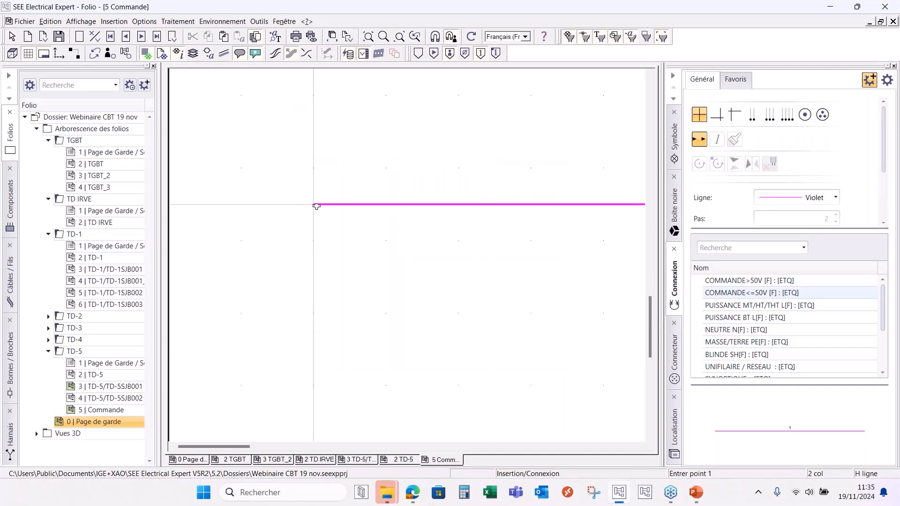
left_click(314, 205)
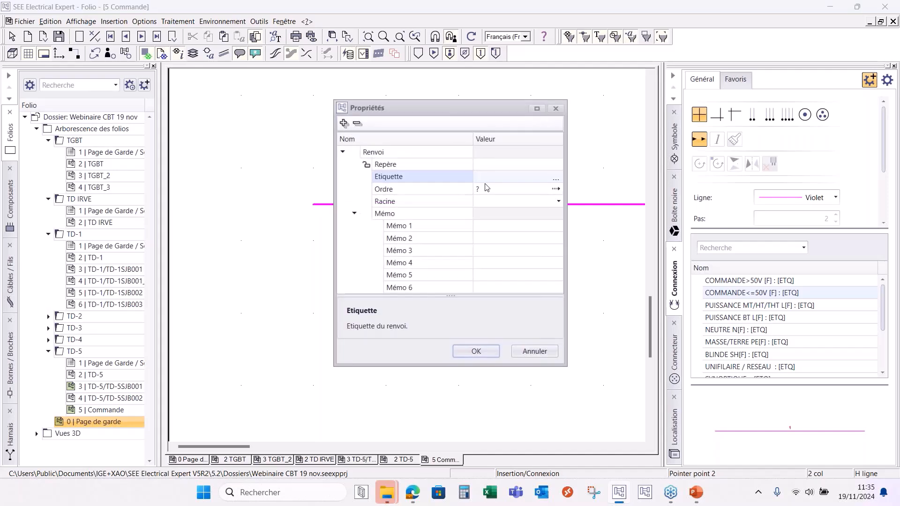
type("+0V")
left_click(469, 351)
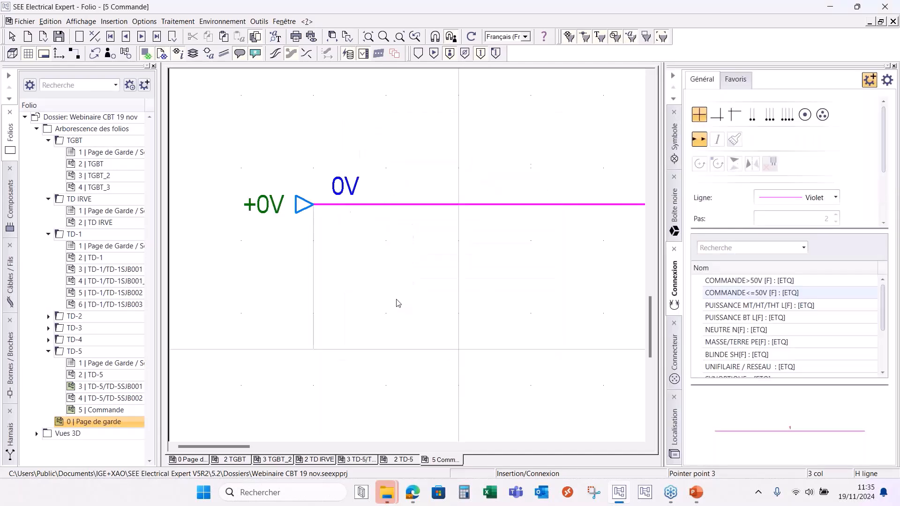
Copy the 0V line's cross-reference arrow and open folio 3 TD-5/TD-5SJB001 at the outgoing arrows below fuse Q7
right_click(308, 211)
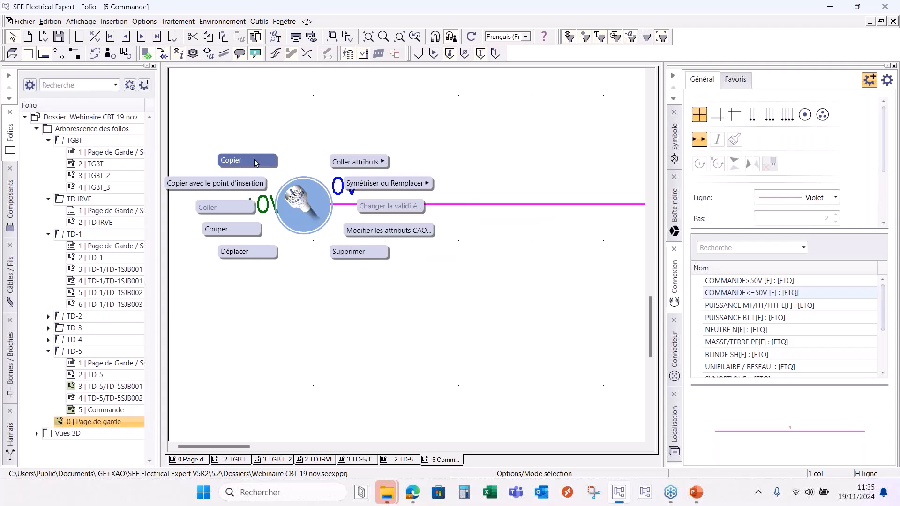
left_click(255, 163)
left_click(392, 460)
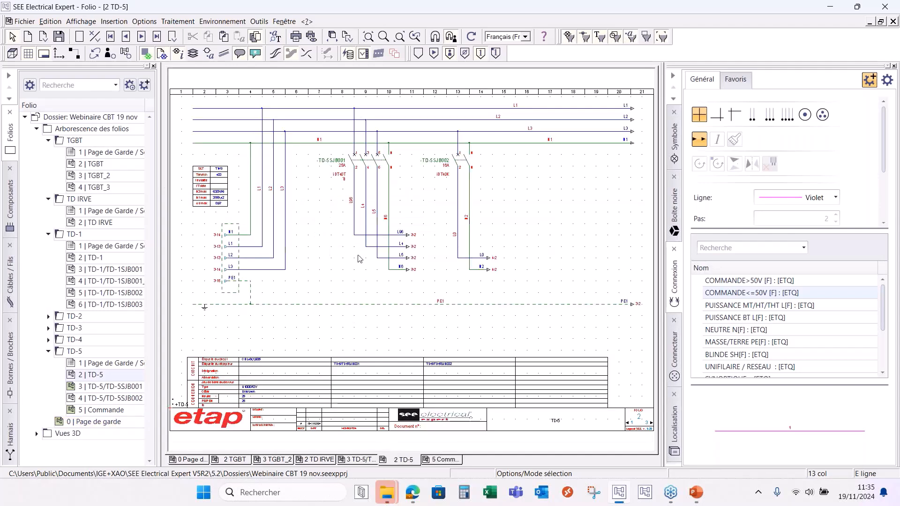
double_click(103, 386)
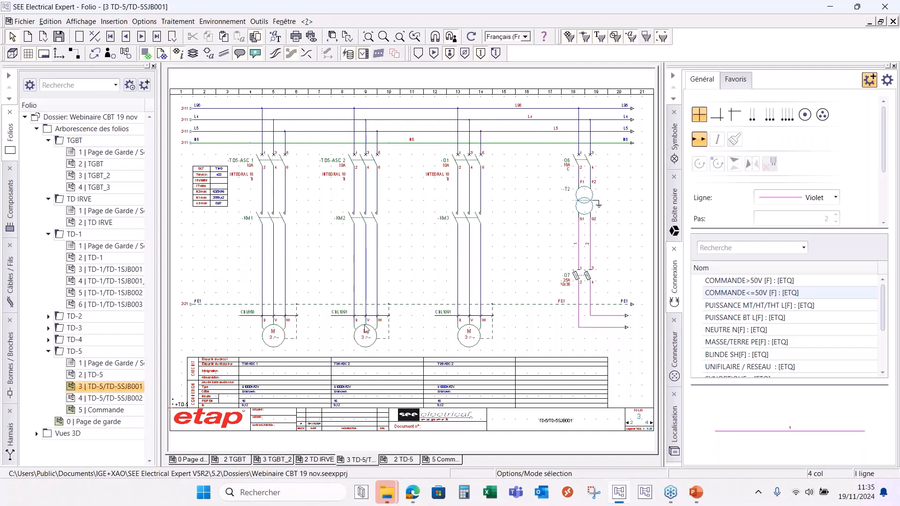
middle_click_drag(559, 276, 629, 352)
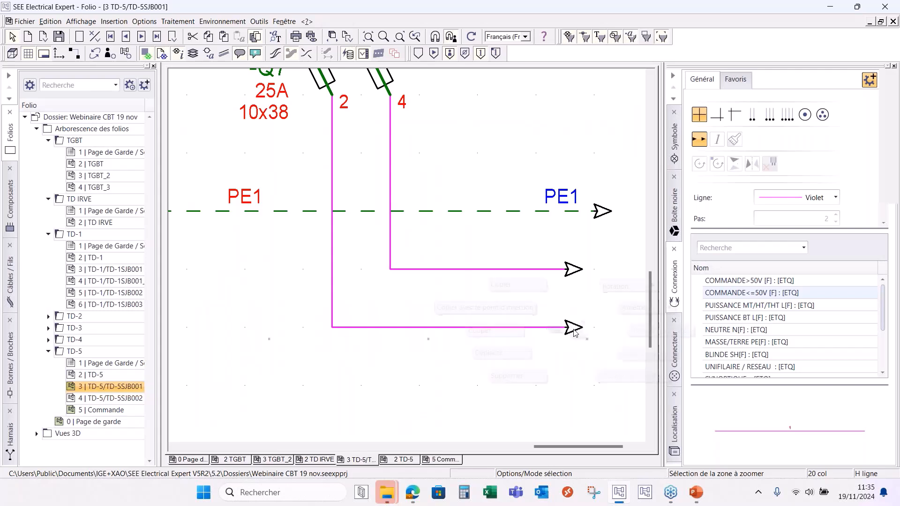
right_click(573, 330)
left_click(564, 327)
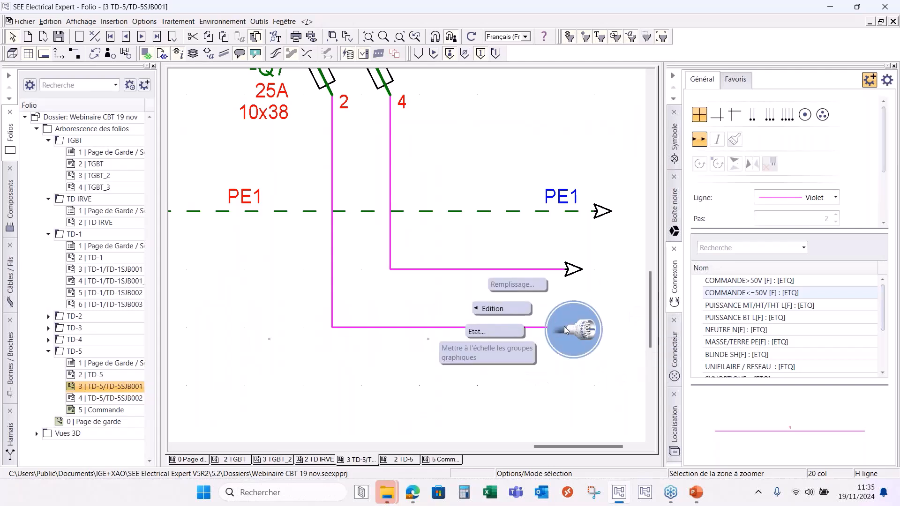
left_click(565, 330)
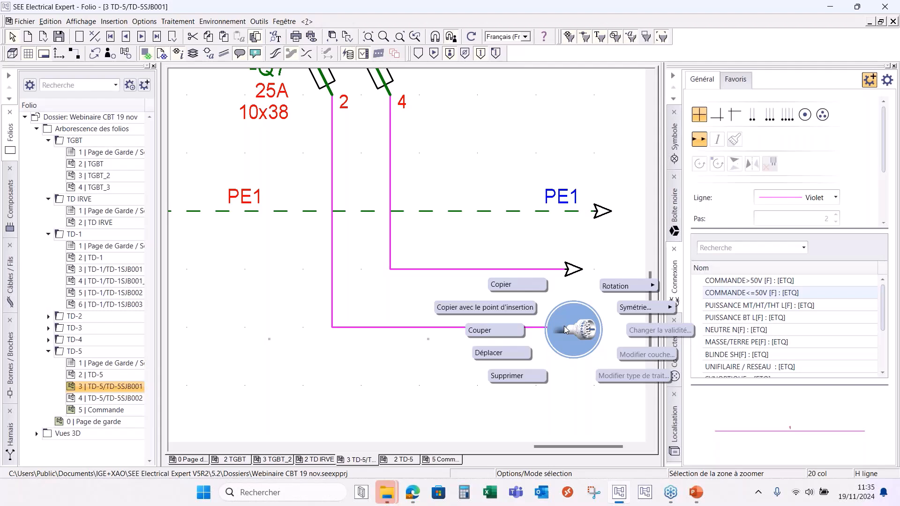
left_click(598, 332)
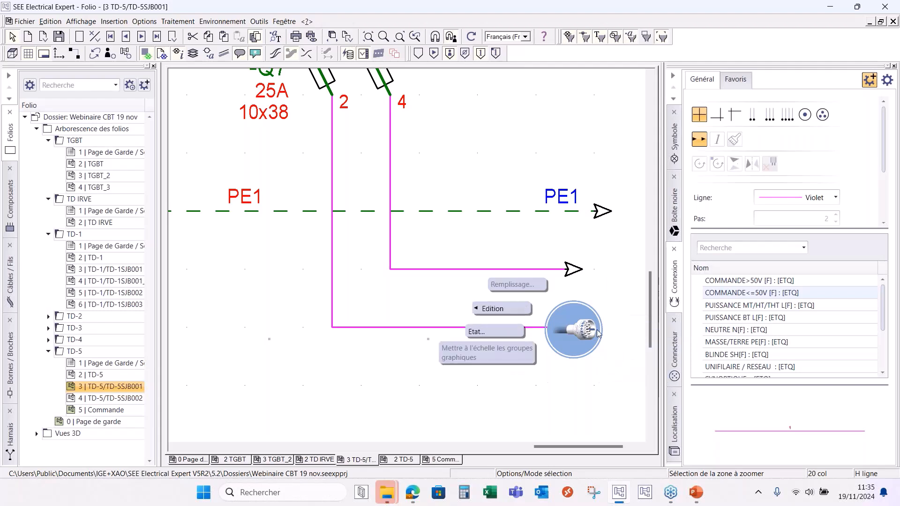
mouse_move(501, 309)
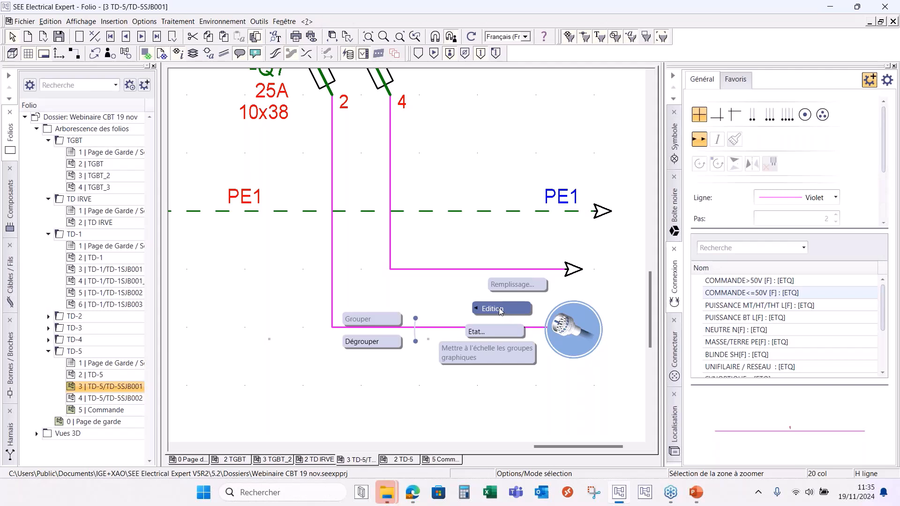
left_click(575, 271)
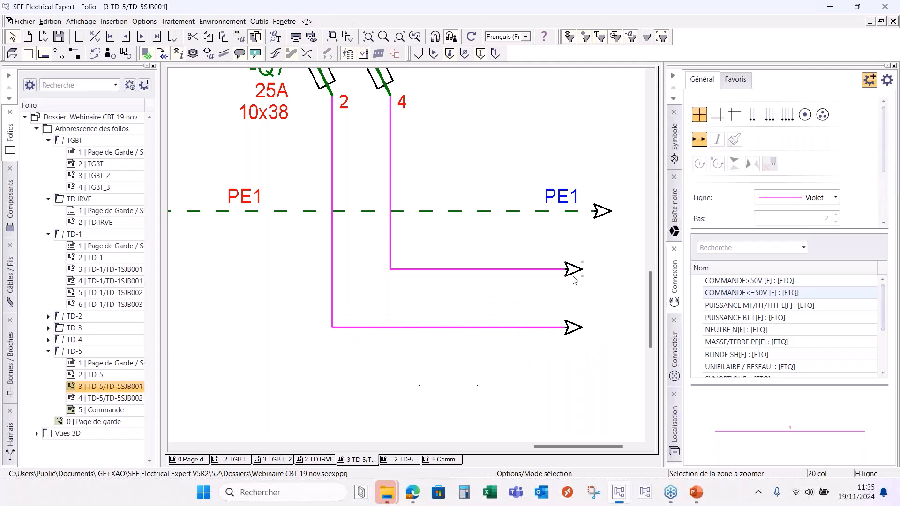
Set the label of the lower outgoing cross-reference arrow, fed from terminal 2 of Q7, to +0V
double_click(572, 331)
left_click(534, 176)
left_click(557, 176)
left_click(595, 290)
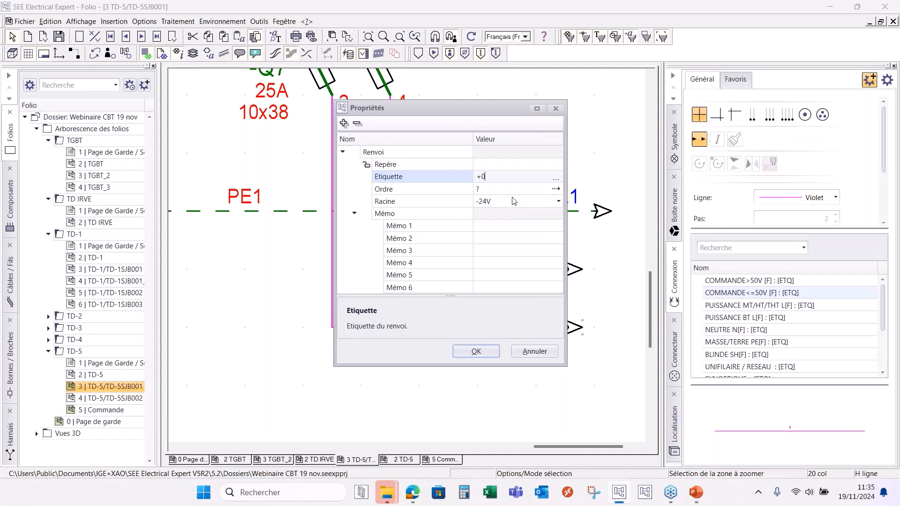
type("+0V")
left_click(458, 351)
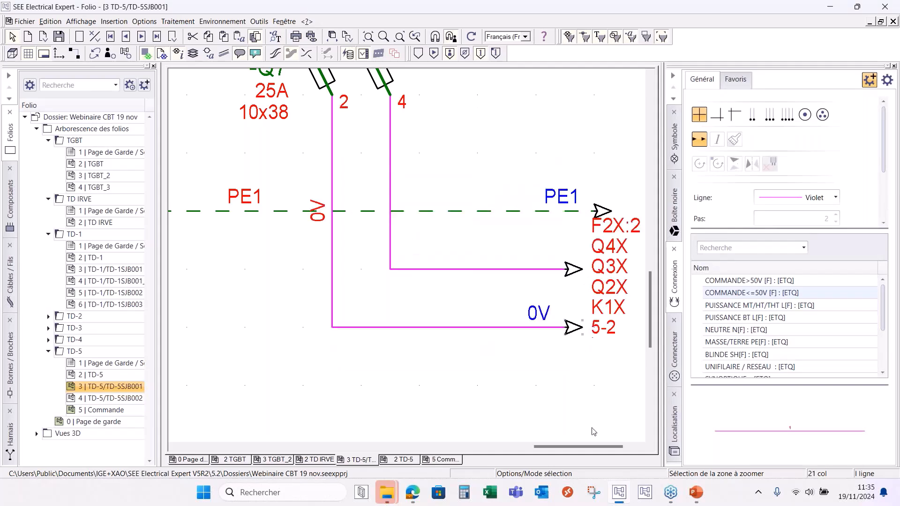
Move the F2X:2, Q4X, Q3X, Q2X and K1X reference texts away from the outgoing arrows
left_click_drag(557, 236, 591, 244)
left_click_drag(549, 268, 596, 263)
left_click_drag(546, 287, 608, 293)
left_click_drag(539, 309, 587, 308)
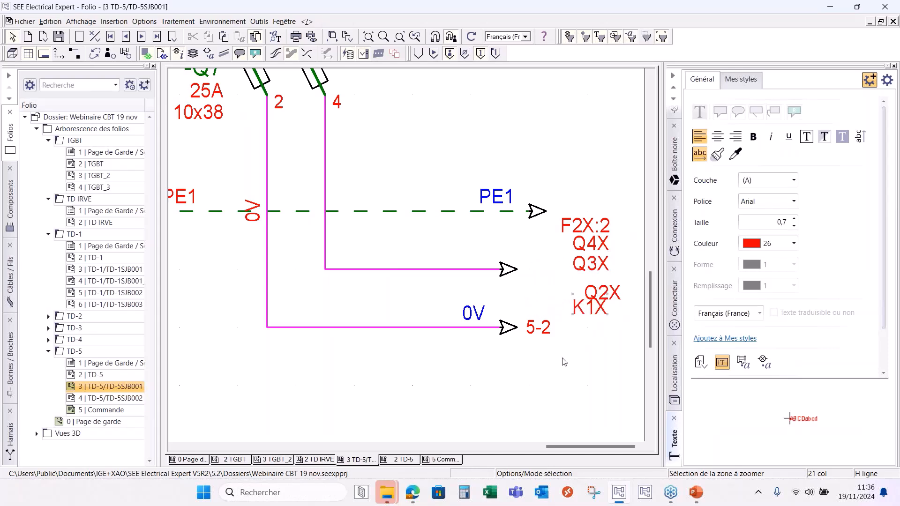
Follow the 0V arrow's 5-2 cross-reference to the Commande folio, and return to folio 3 TD-5/TD-5SJB001
double_click(538, 330)
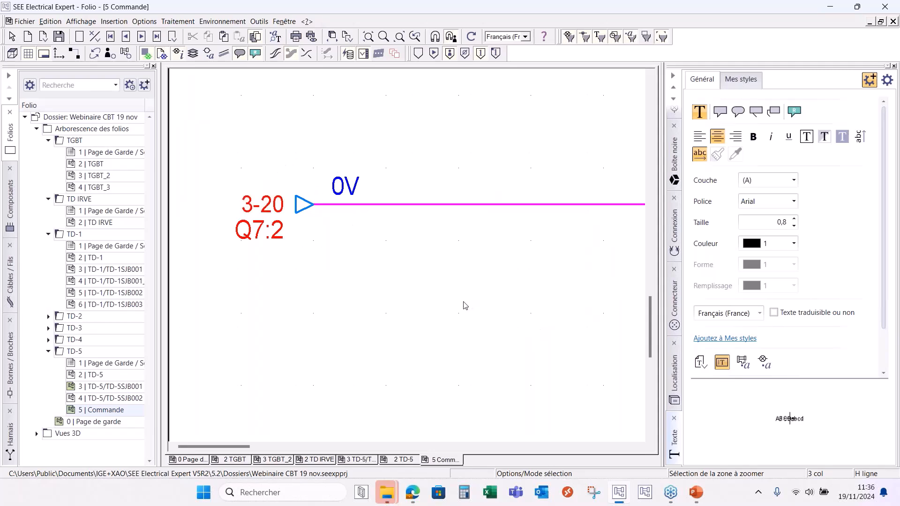
scroll(464, 306, "down", 5)
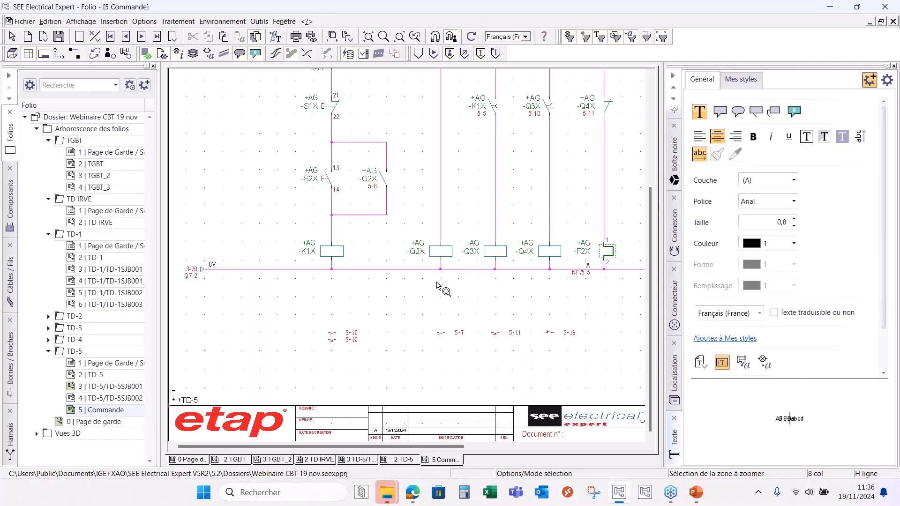
left_click(402, 459)
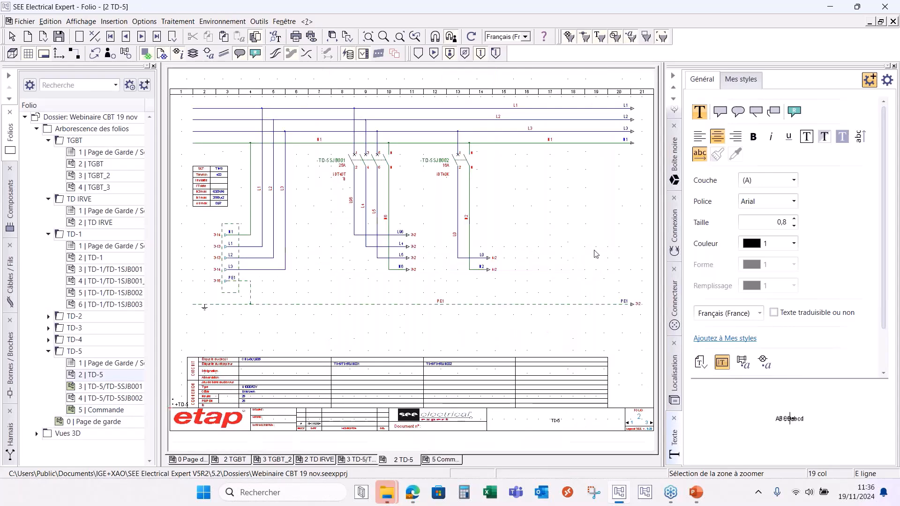
left_click(103, 387)
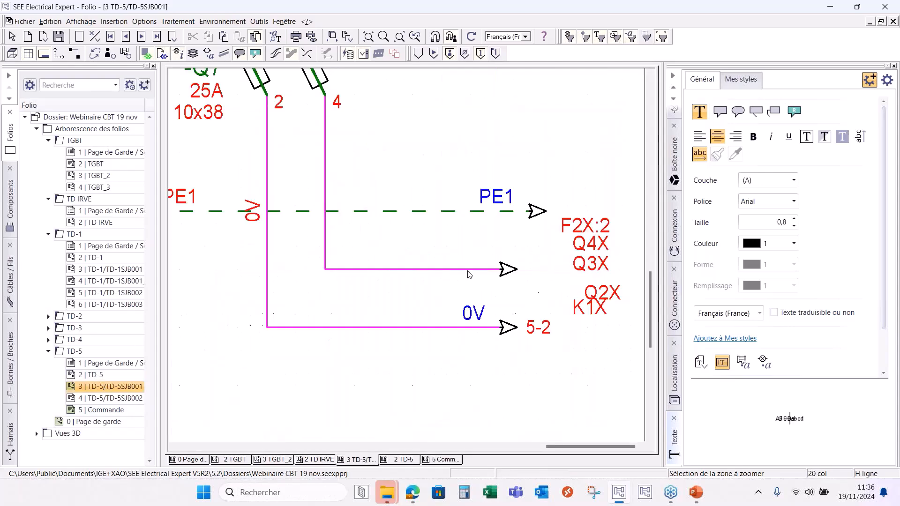
Label the upper outgoing arrow from Q7 terminal 4 as +24V, and move the vertical 0V and 24V wire numbers below the PE1 line
key("Escape")
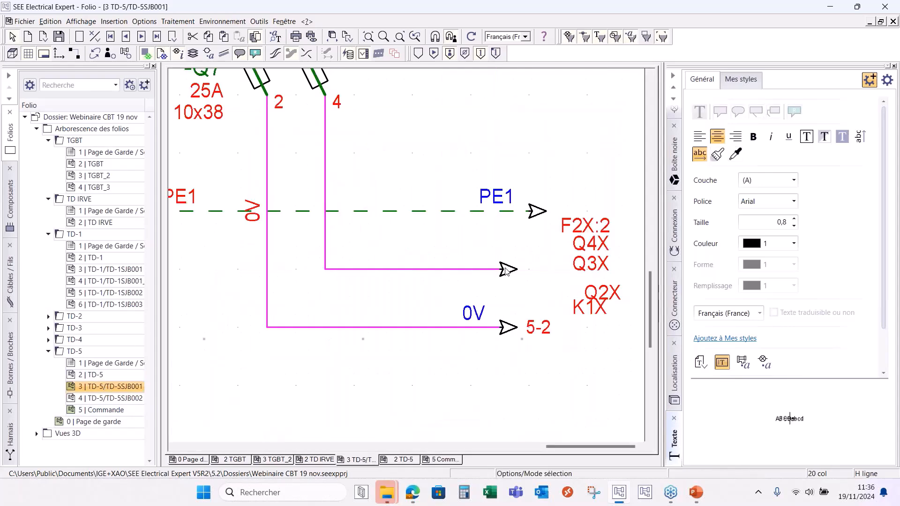
double_click(507, 268)
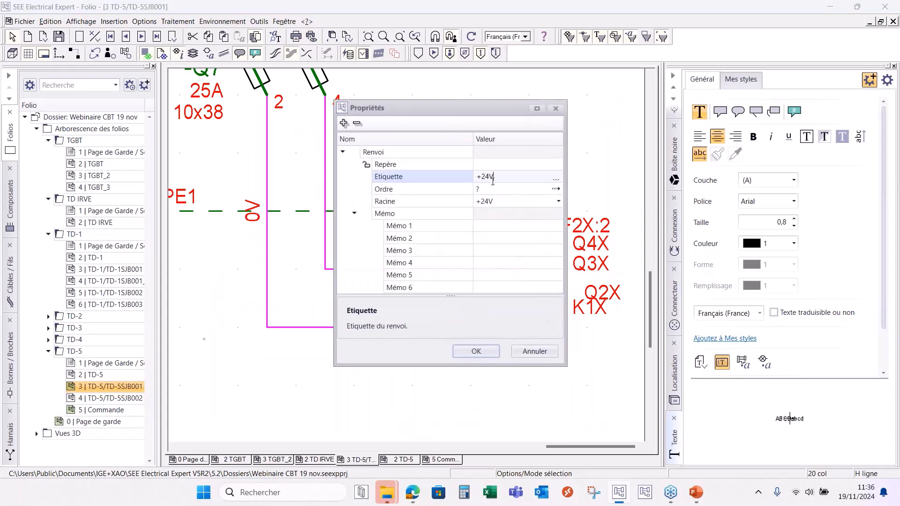
left_click(480, 351)
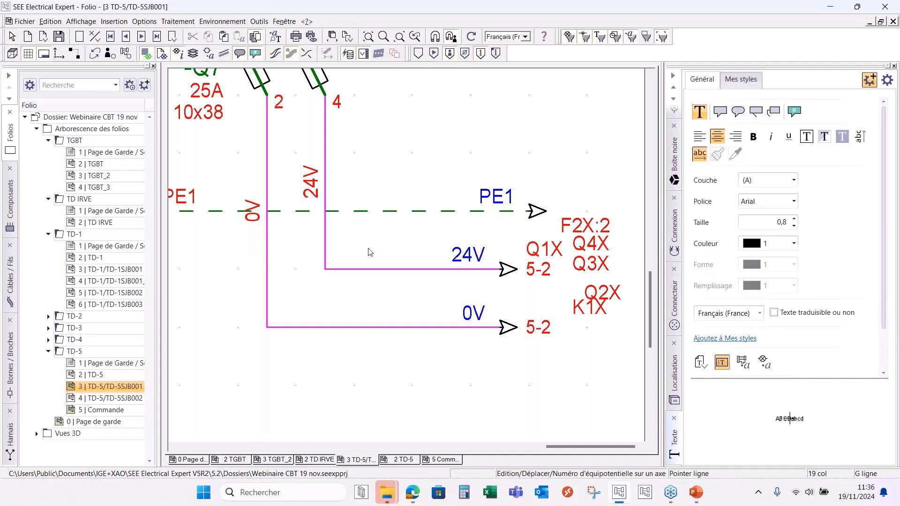
left_click(367, 262)
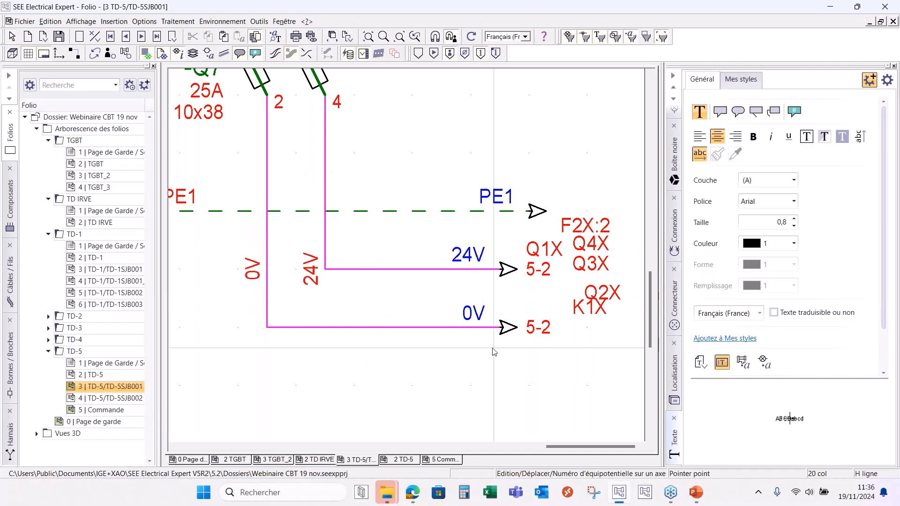
Set the equipotential label of the 24V line on the Commande folio to +24 and follow its cross-reference to folio 3
left_click(443, 459)
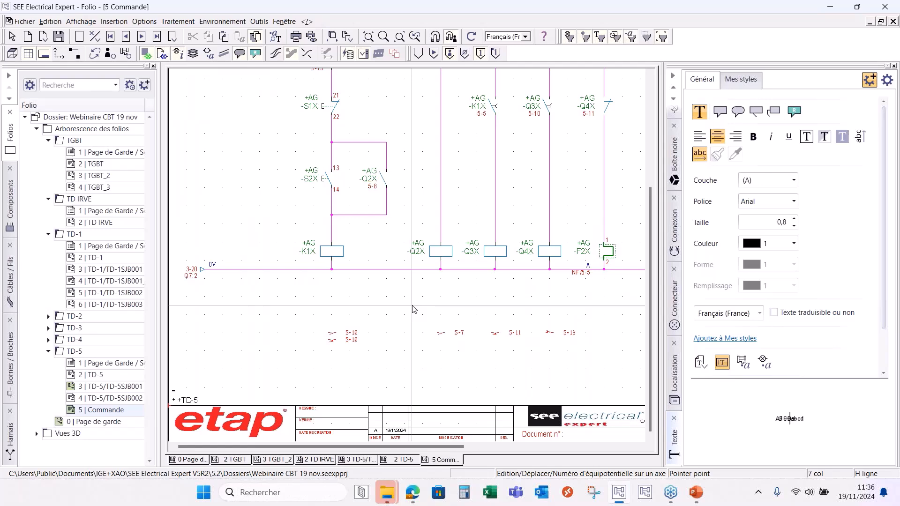
scroll(416, 286, "up", 2)
scroll(414, 263, "up", 5)
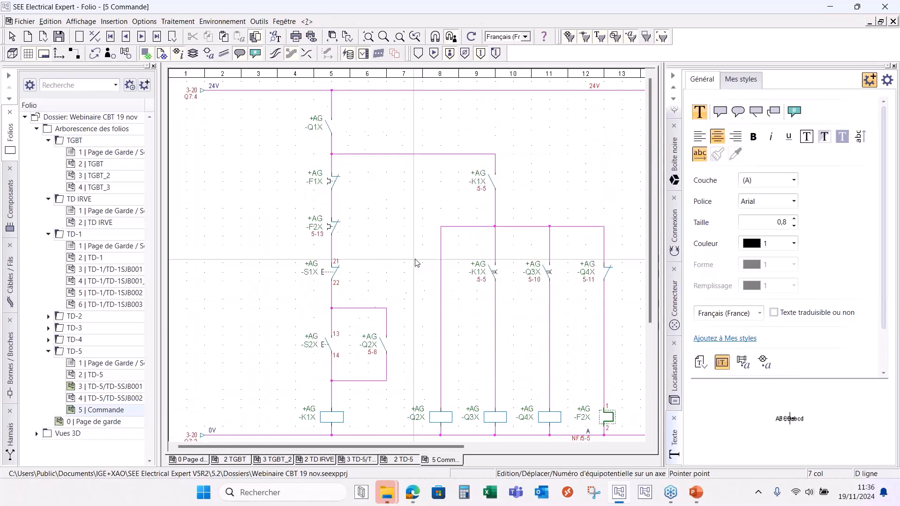
key("Escape")
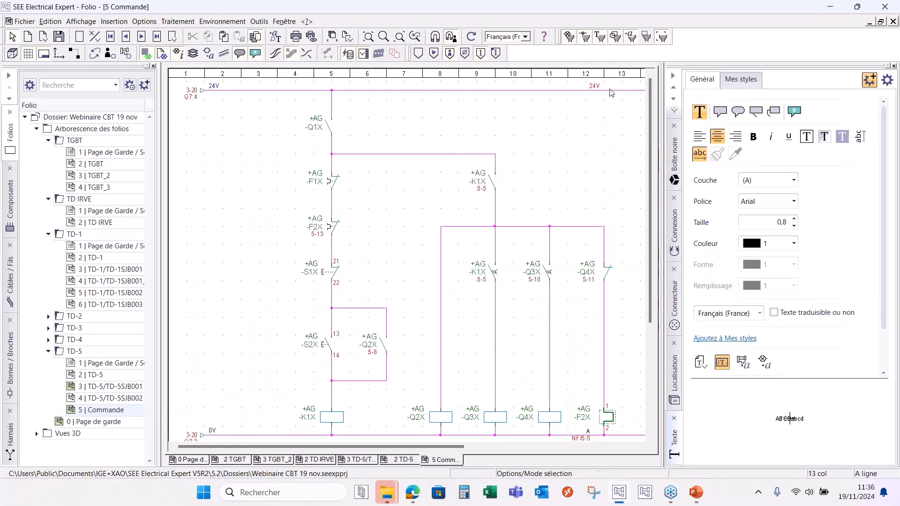
double_click(534, 92)
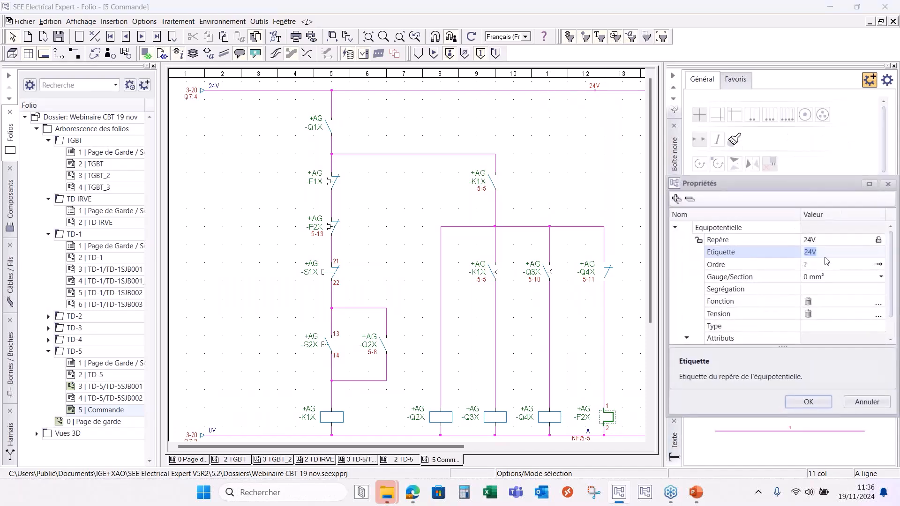
type("+")
key("Return")
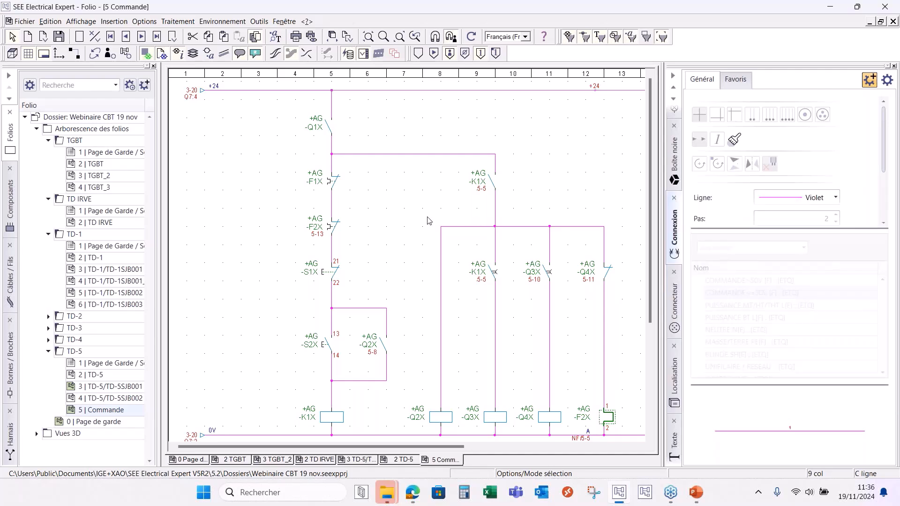
double_click(196, 93)
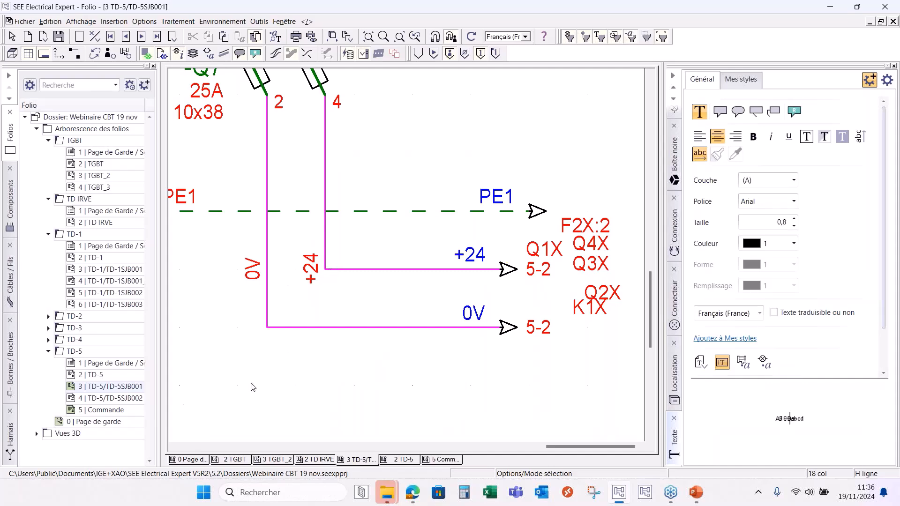
On the Commande folio, set the root of the K1X coil's reference to KM so its label reads KM1
double_click(106, 410)
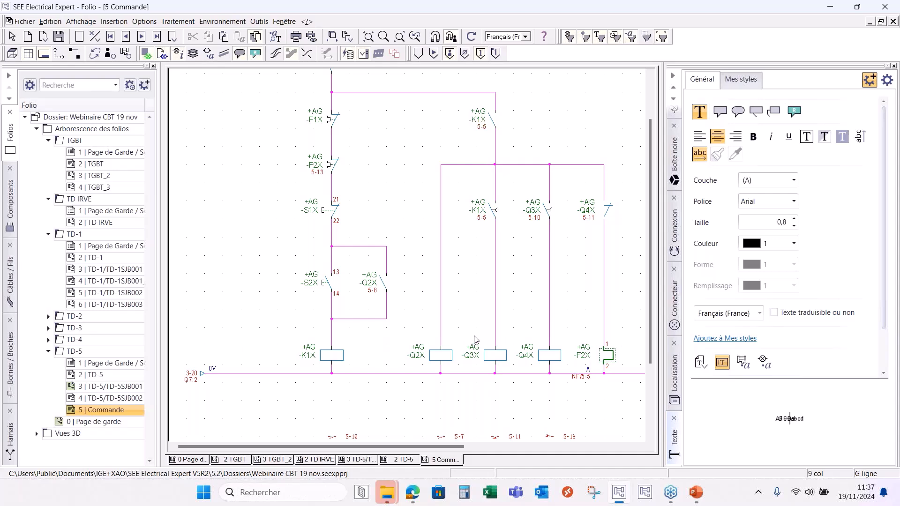
left_click(336, 359)
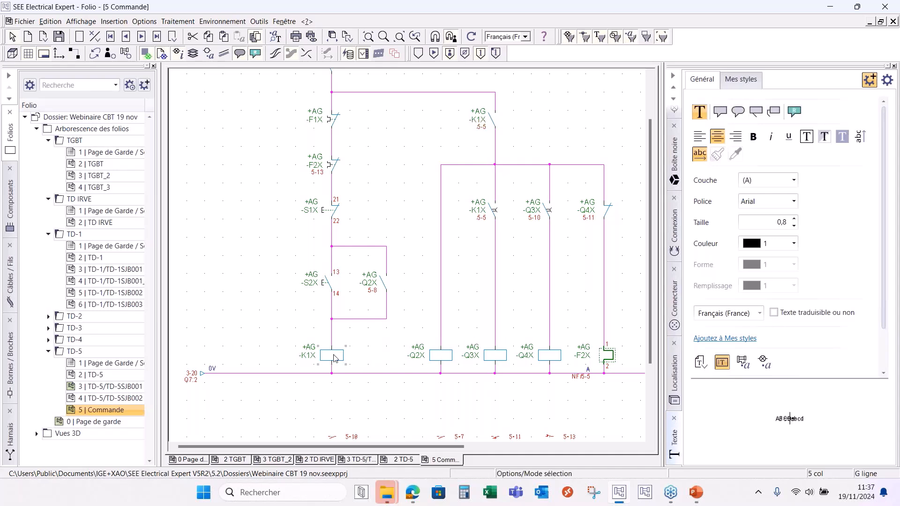
double_click(336, 358)
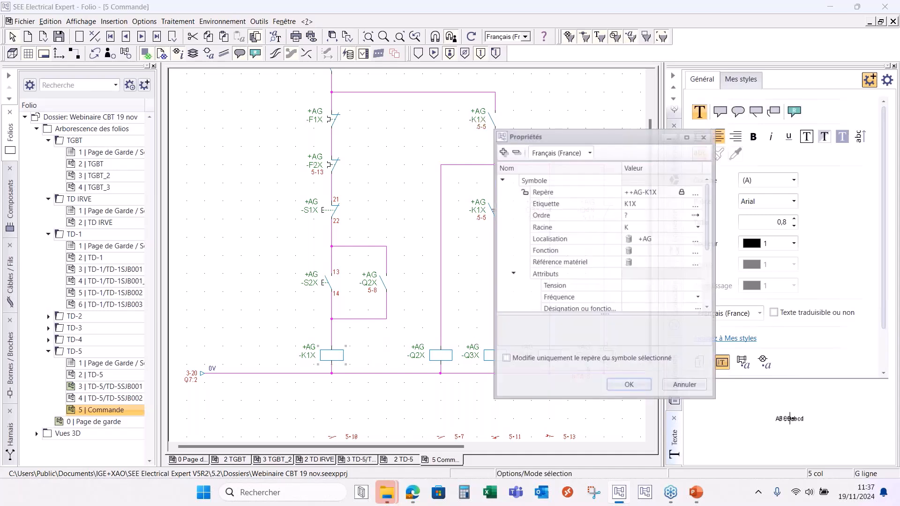
left_click(658, 224)
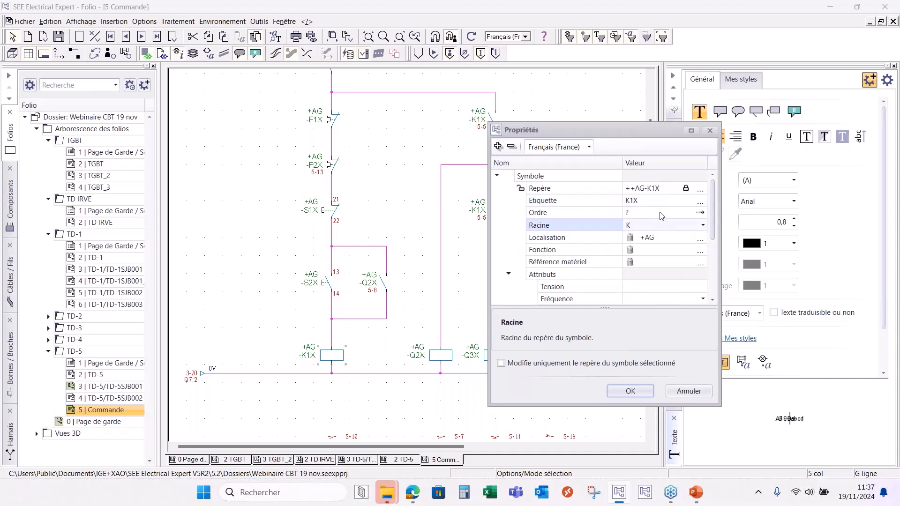
type("M")
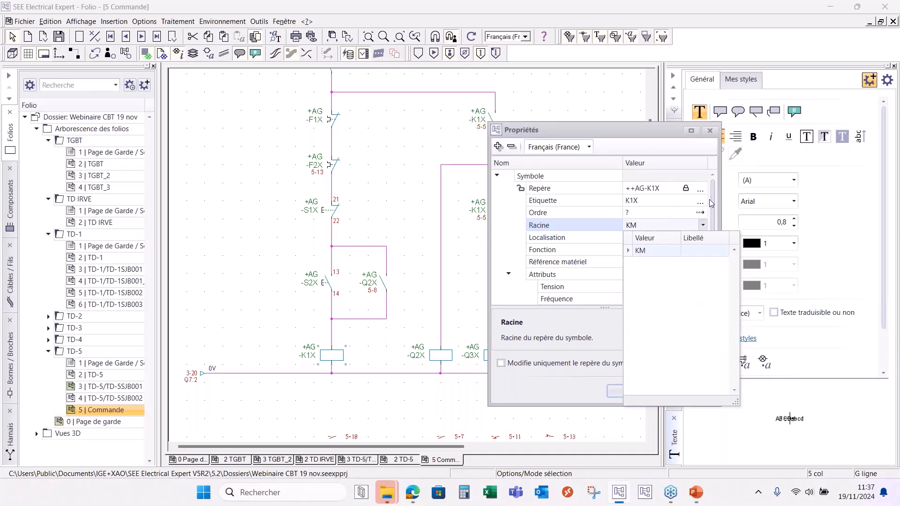
left_click(646, 251)
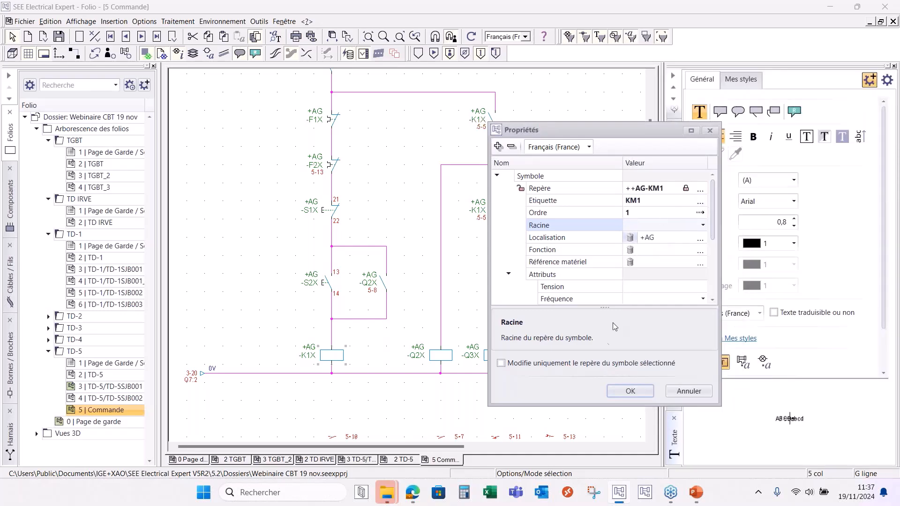
left_click(630, 391)
Set the KM1 coil's location to +TD-5 and its order number to 1
scroll(336, 269, "down", 3)
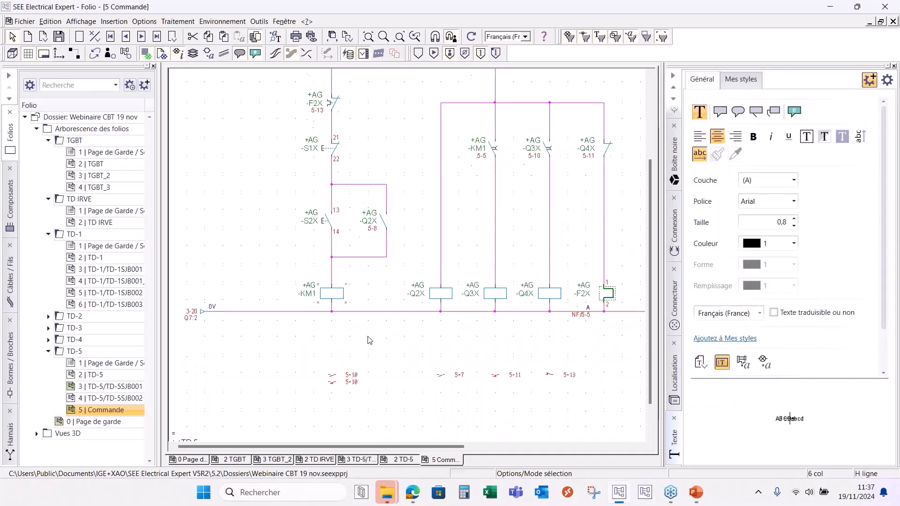
double_click(334, 264)
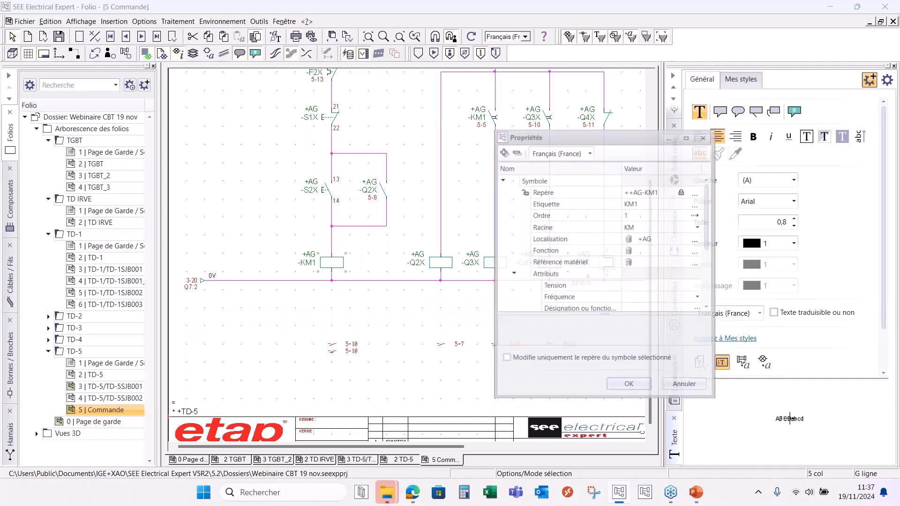
left_click(700, 239)
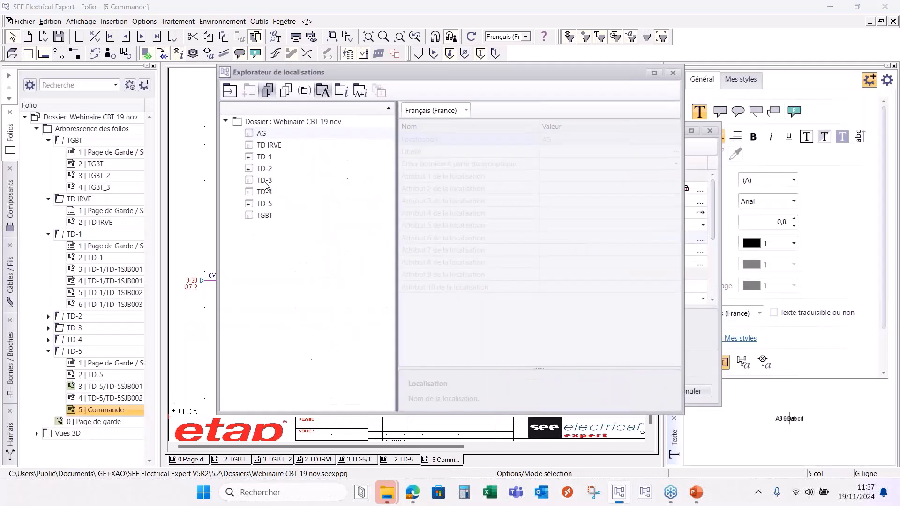
double_click(264, 203)
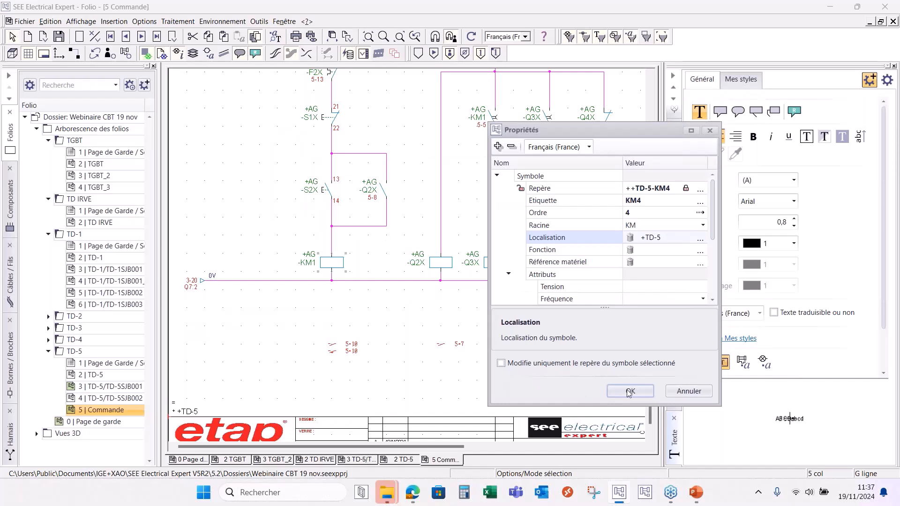
left_click(648, 216)
type("1")
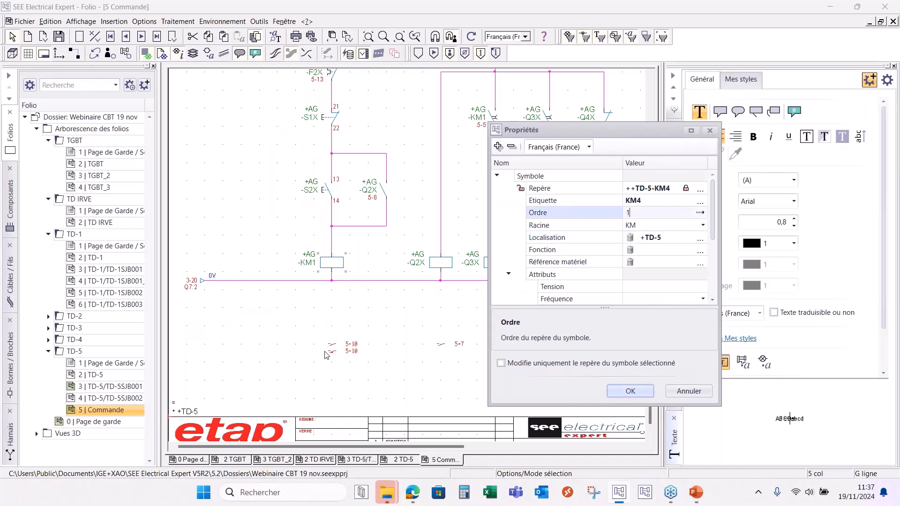
key("Return")
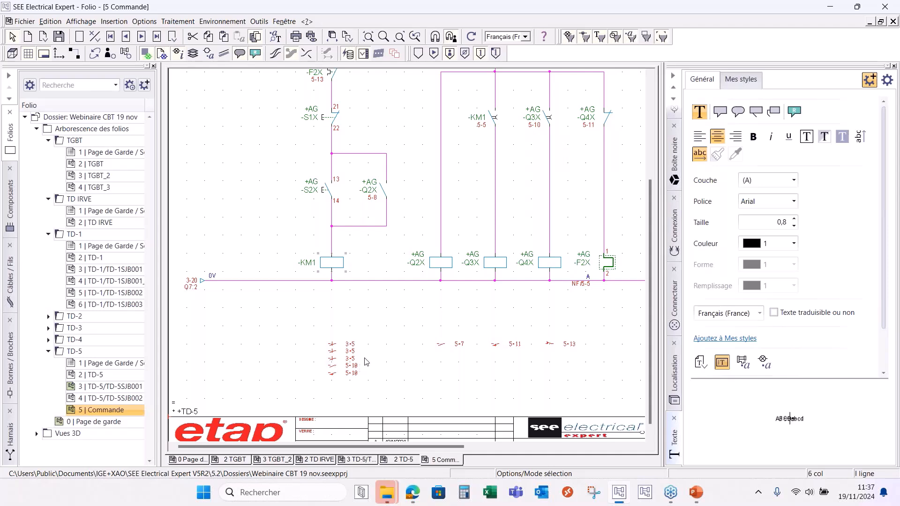
Follow the coil's 3-5 cross-reference to the power contacts on folio 3 and rename KM1 as KM MOTEUR for all linked symbols
key("ctrl")
left_click(351, 344, "ctrl")
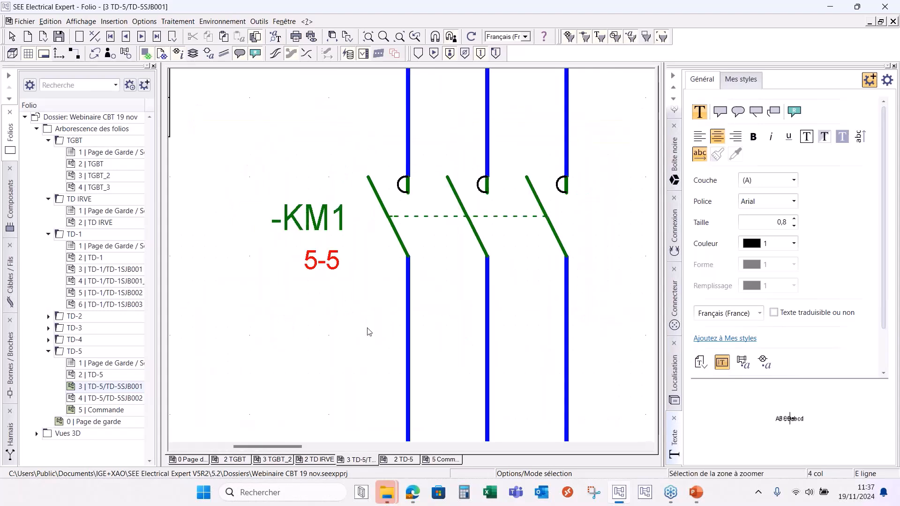
double_click(454, 223)
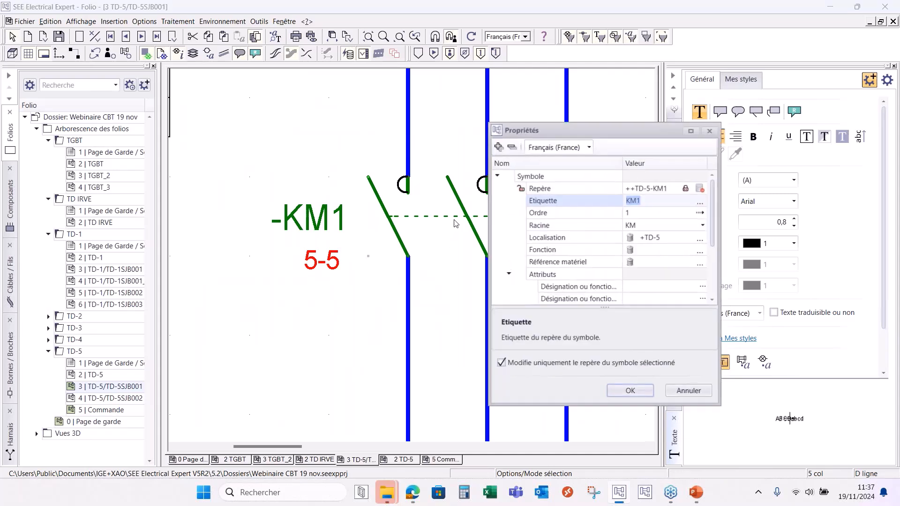
left_click(503, 364)
left_click(503, 365)
left_click(647, 201)
left_click(650, 200)
key("BackSpace")
left_click(631, 391)
Follow the 5-5 cross-reference of the KM MOTEUR contacts back to the coil on the Commande folio
left_click_drag(283, 445, 250, 446)
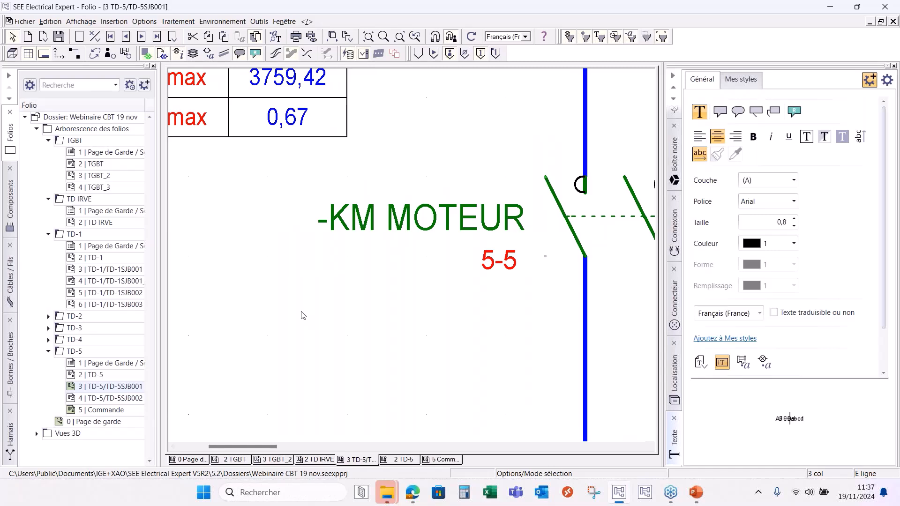
double_click(501, 263)
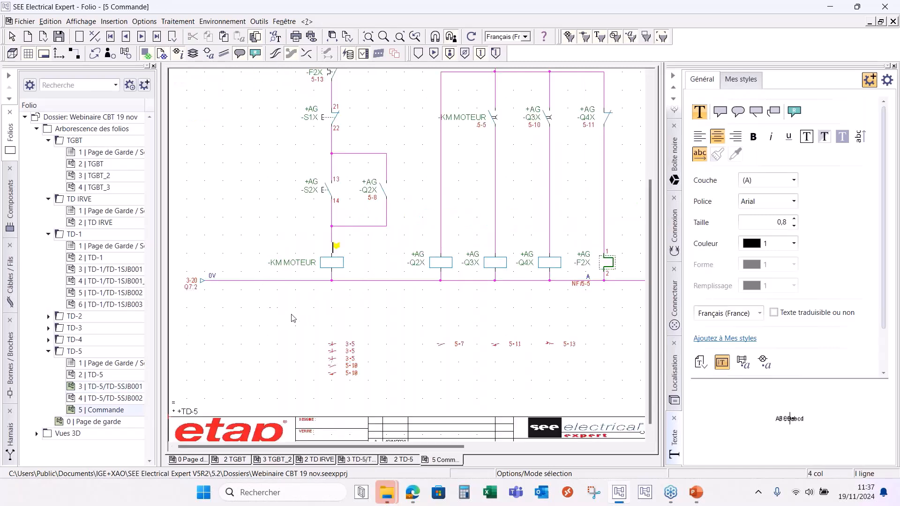
left_click_drag(445, 447, 467, 447)
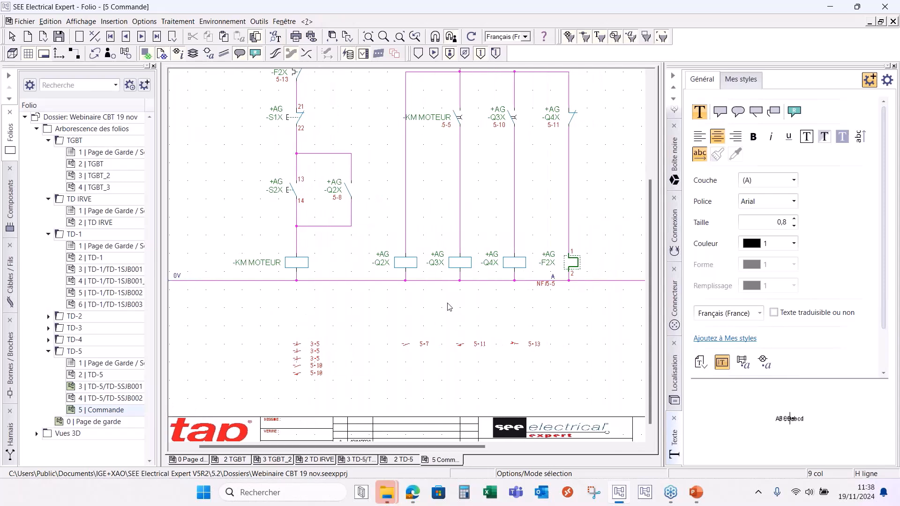
In the Q2X coil's properties, set the reference root to KM and the order number to 2
double_click(406, 263)
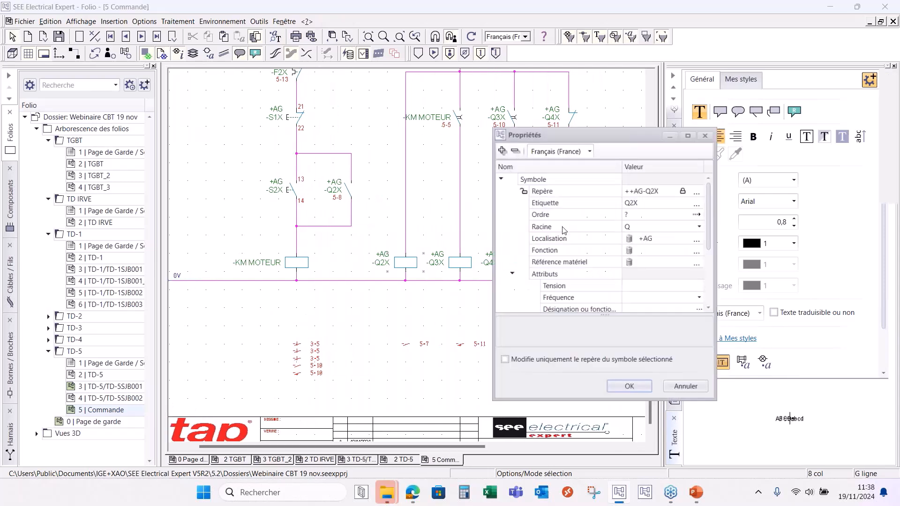
left_click(655, 228)
key("BackSpace")
type("KM")
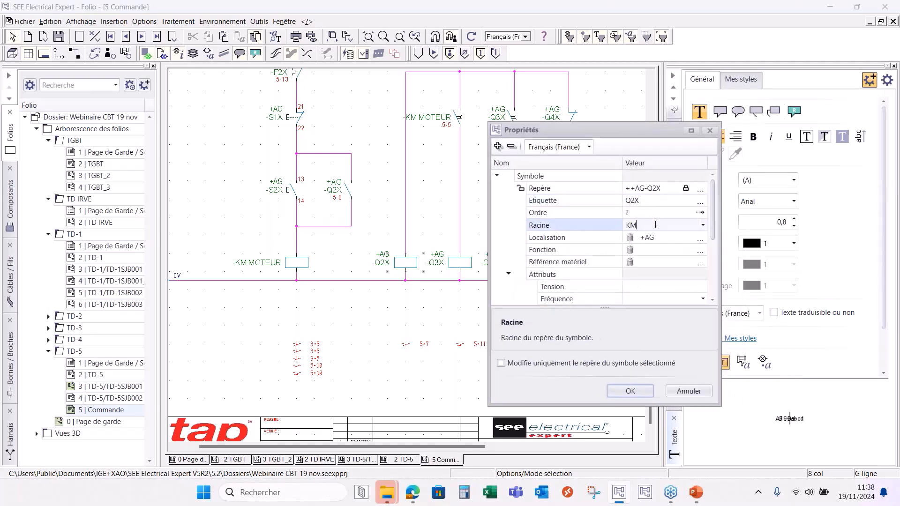
left_click(654, 243)
left_click(658, 217)
key("BackSpace")
type("2")
Set the former Q2X coil's location to +TD-5, and re-enter its order number as 2
left_click(665, 237)
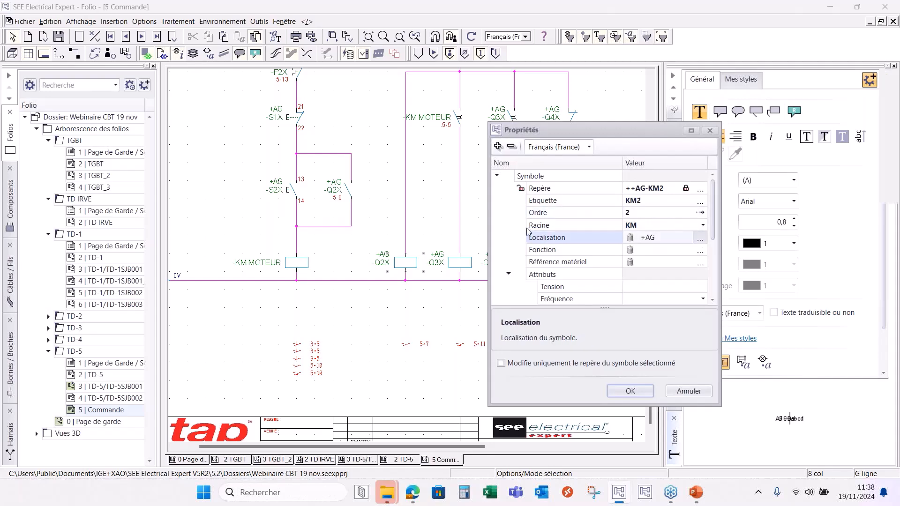
left_click(700, 239)
left_click(263, 205)
left_click(595, 395)
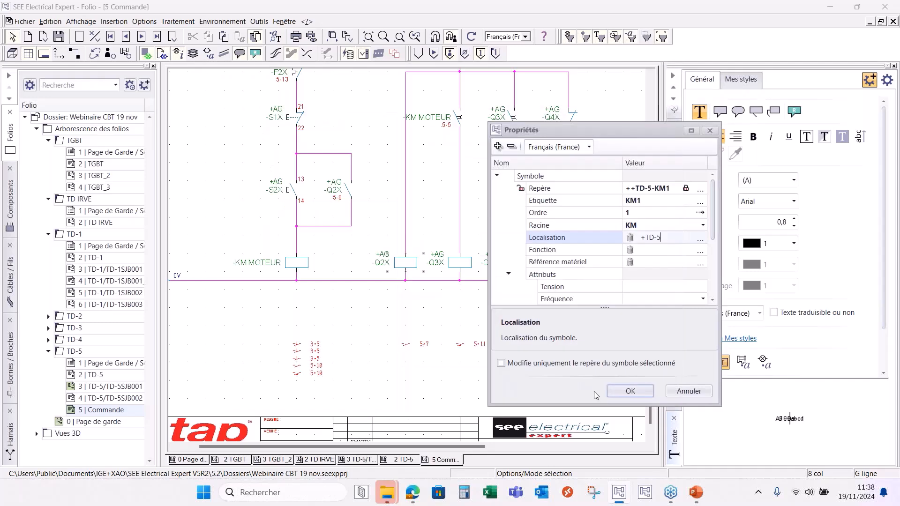
left_click(618, 393)
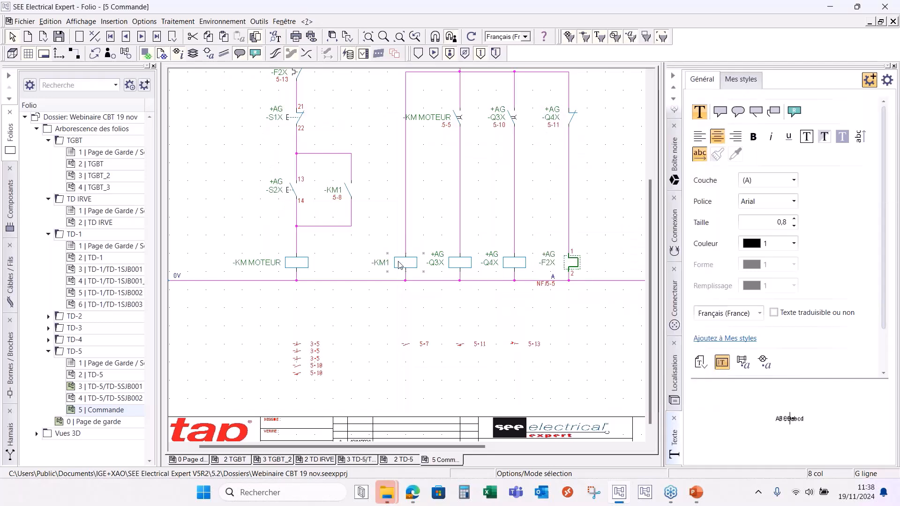
double_click(398, 265)
left_click(653, 213)
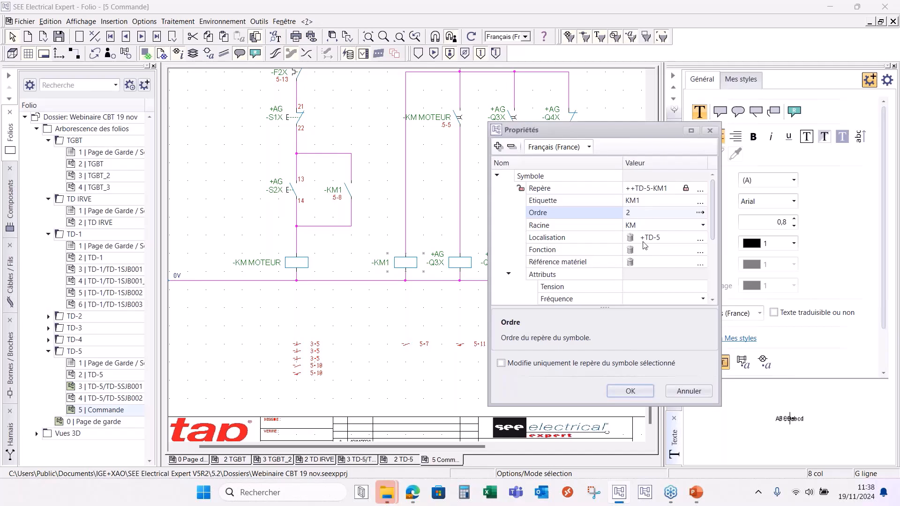
Open the equipment selection for the coil's material reference, enlarge it, and view the details of contactor 100-C12A10
left_click(699, 265)
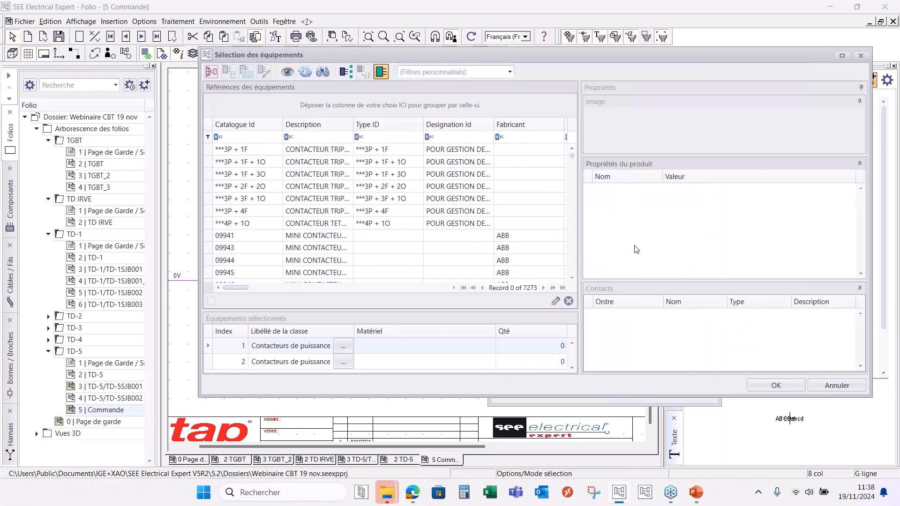
left_click(837, 55)
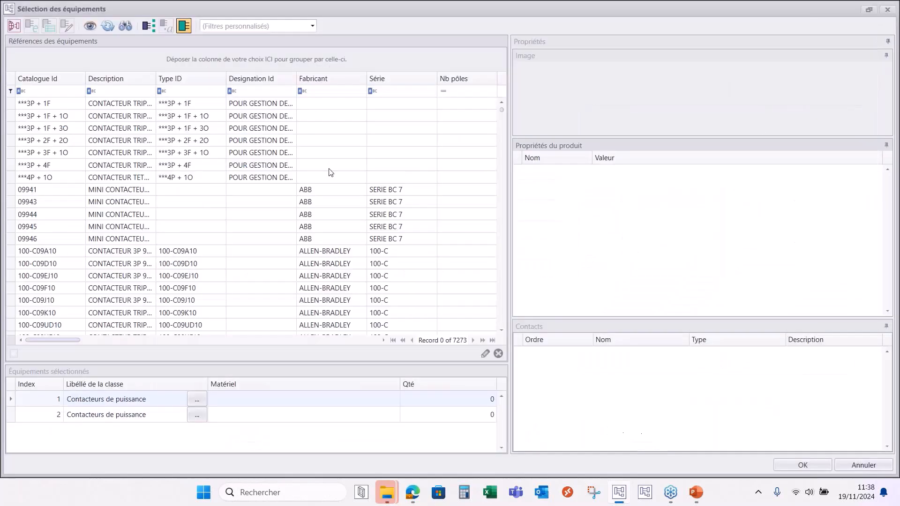
left_click(330, 176)
scroll(149, 229, "down", 1)
scroll(149, 229, "down", 3)
left_click(120, 238)
scroll(119, 238, "down", 1)
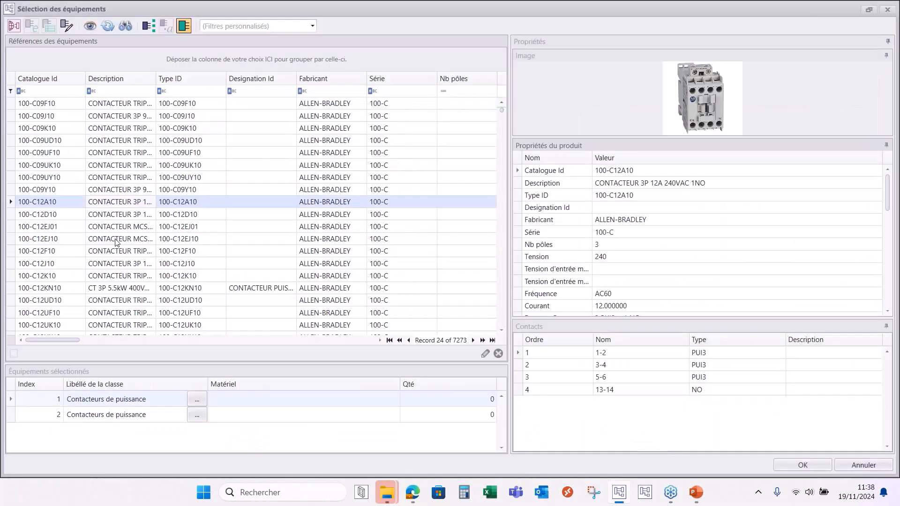
scroll(119, 239, "up", 5)
Group the equipment references by Fabricant and expand the SCHNEIDER ELECTRIC group
left_click_drag(313, 78, 47, 58)
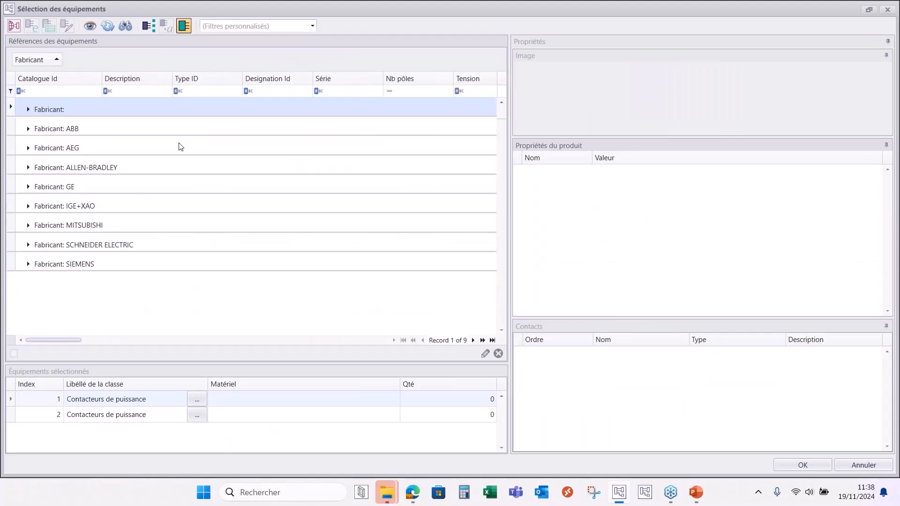
left_click(44, 246)
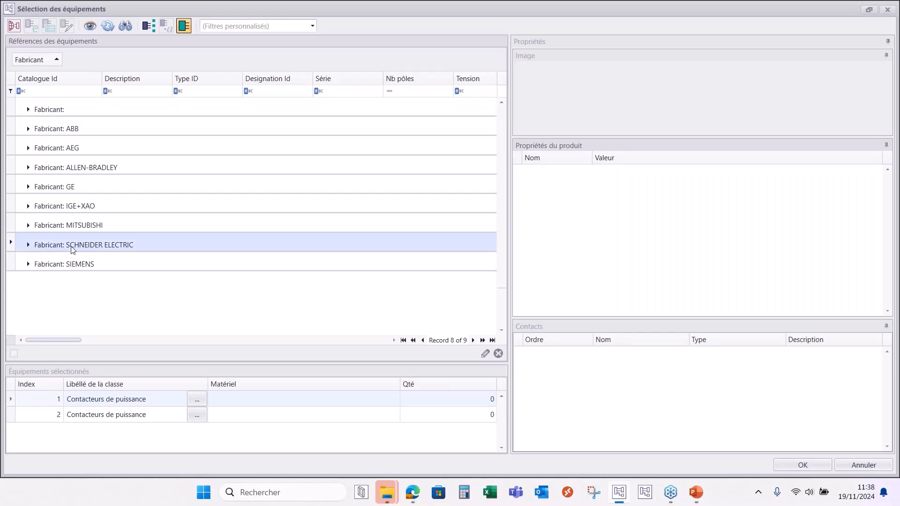
left_click(28, 245)
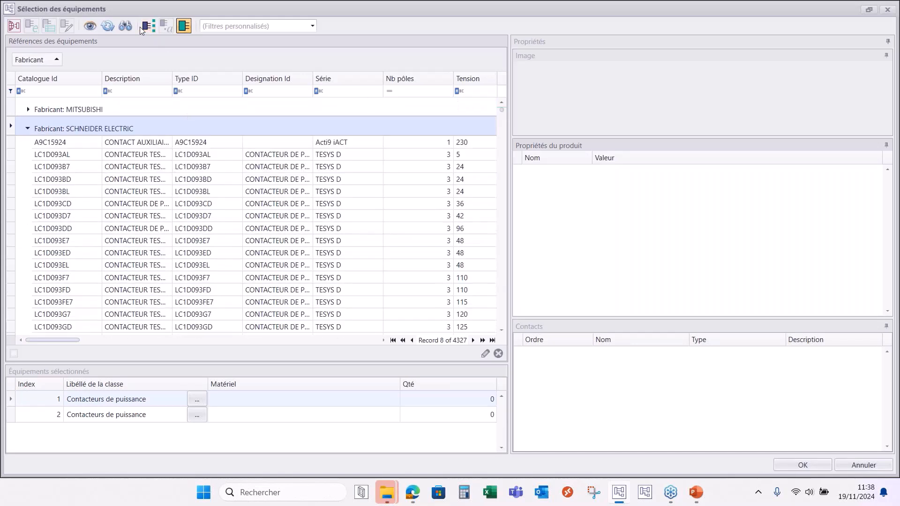
Search all equipment classes for a Référence beginning with LC1D09
left_click(126, 26)
left_click(388, 280)
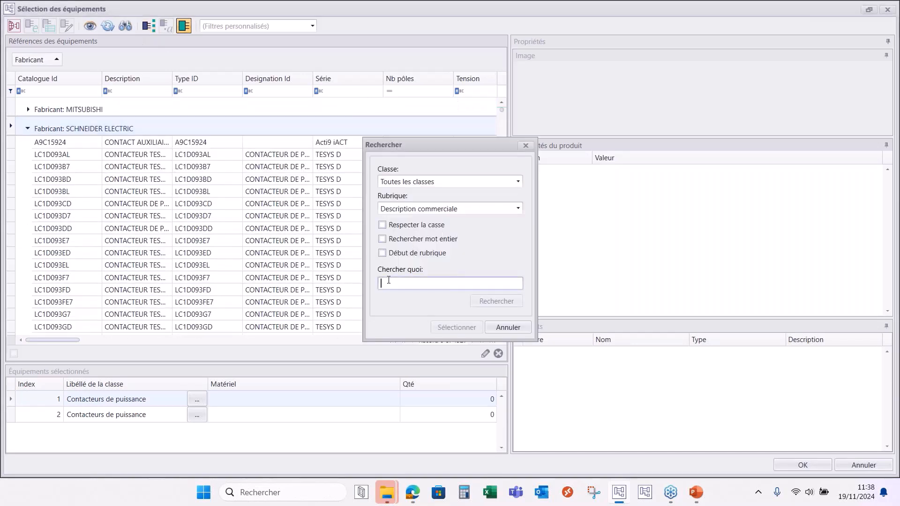
type("LC1D09")
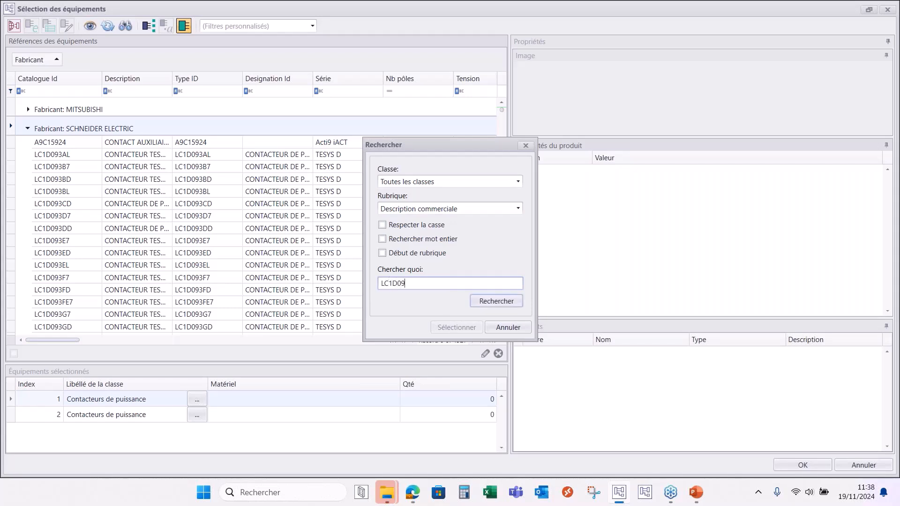
left_click(395, 253)
left_click(408, 209)
left_click(408, 221)
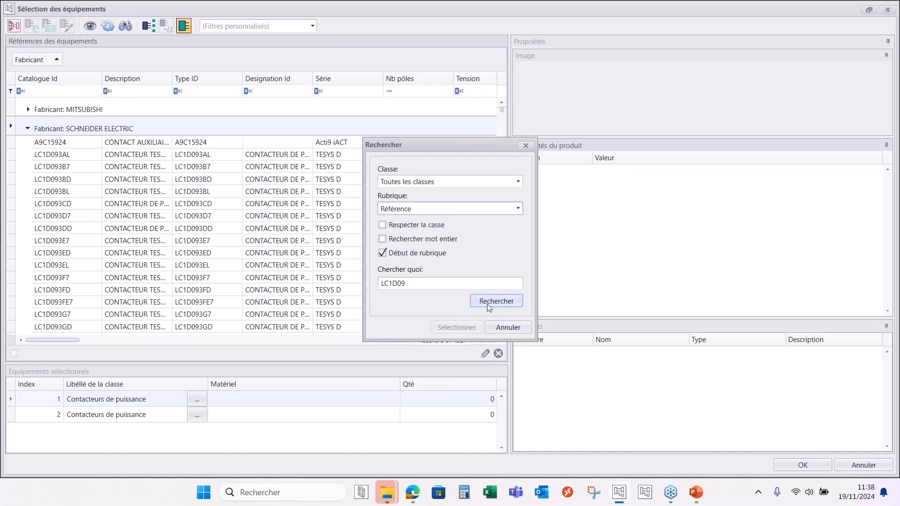
left_click(487, 304)
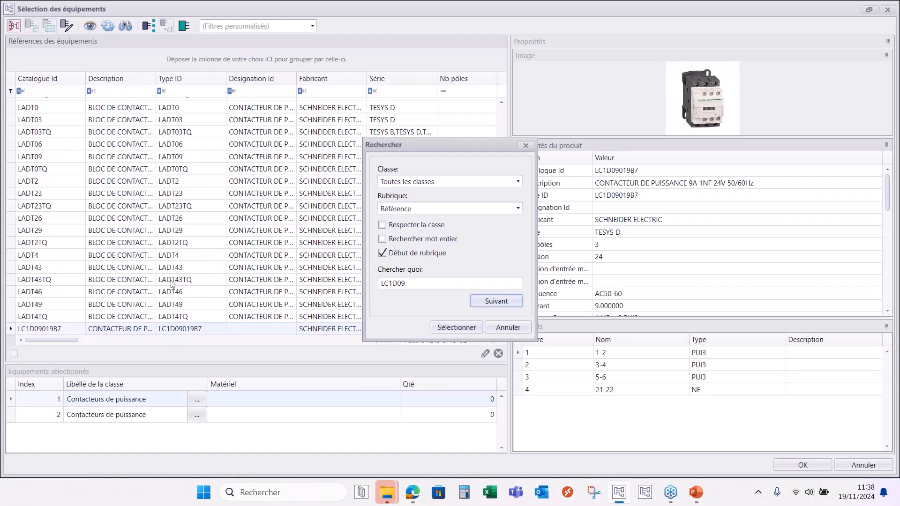
Assign the contactor LC1D09019B7 to the coil's first equipment entry and display its product properties and contacts
left_click(442, 328)
scroll(204, 309, "down", 1)
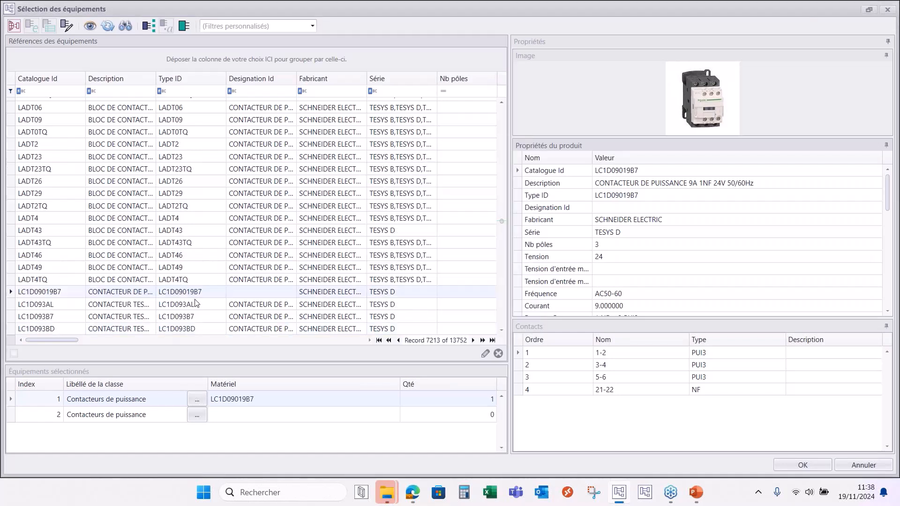
left_click(195, 304)
left_click(198, 292)
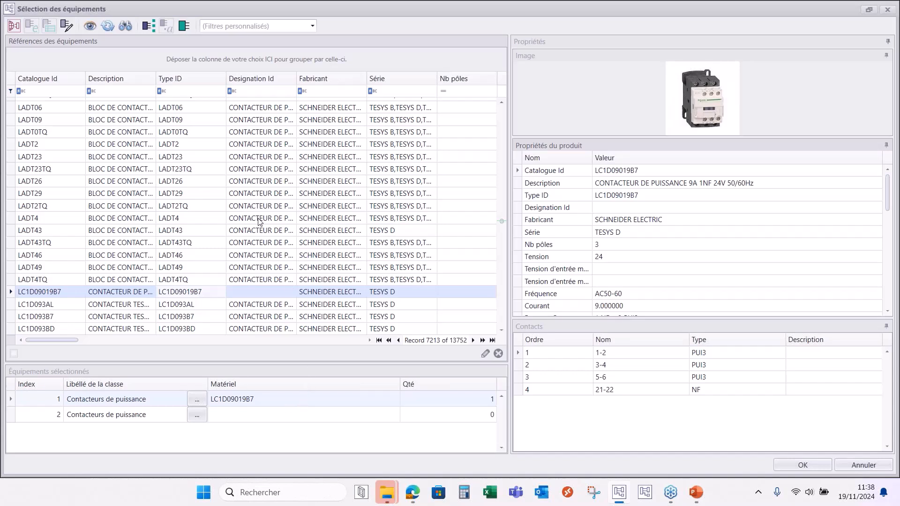
Open the SEE Web Catalogue in a maximized window and view the product sheet of contactor LC1D09019B7
left_click(13, 27)
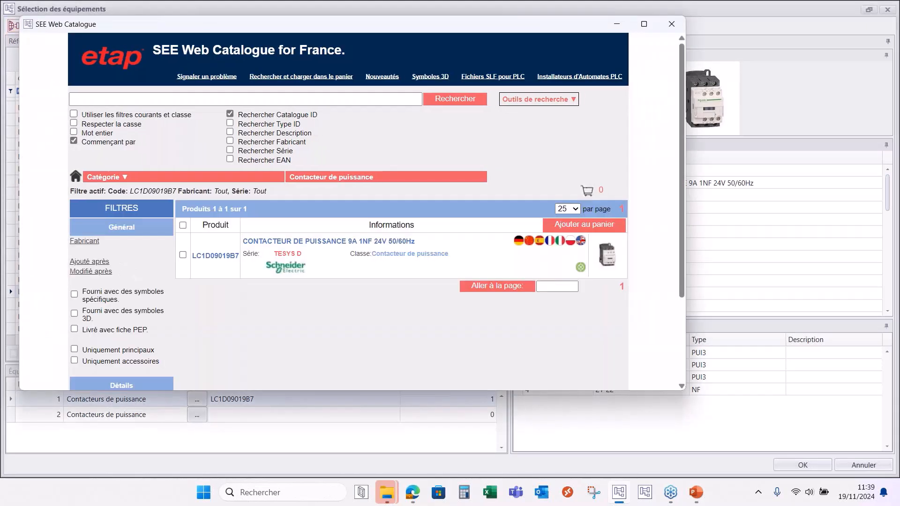
left_click_drag(389, 26, 429, 44)
left_click(685, 43)
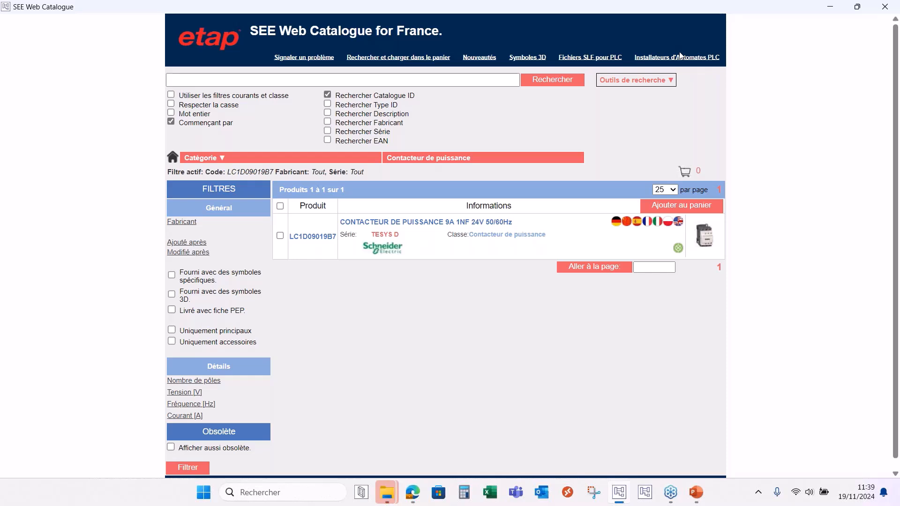
left_click(325, 236)
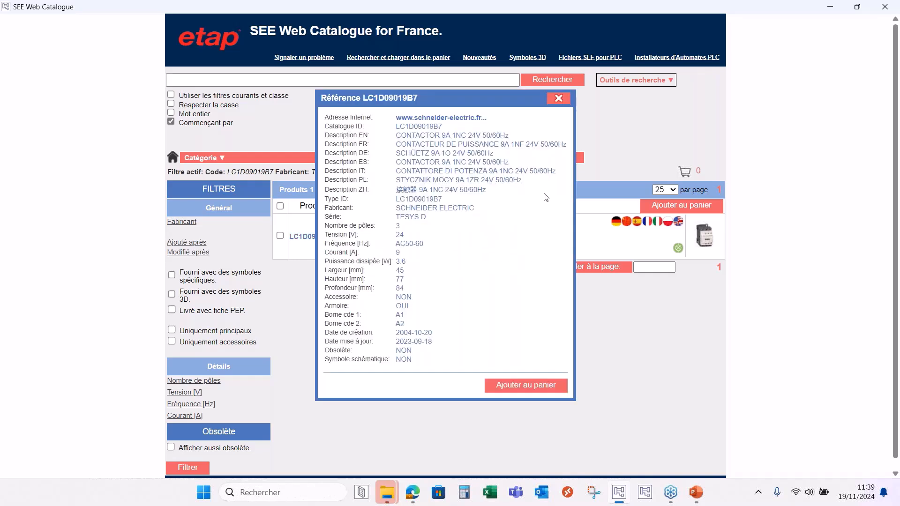
left_click(559, 99)
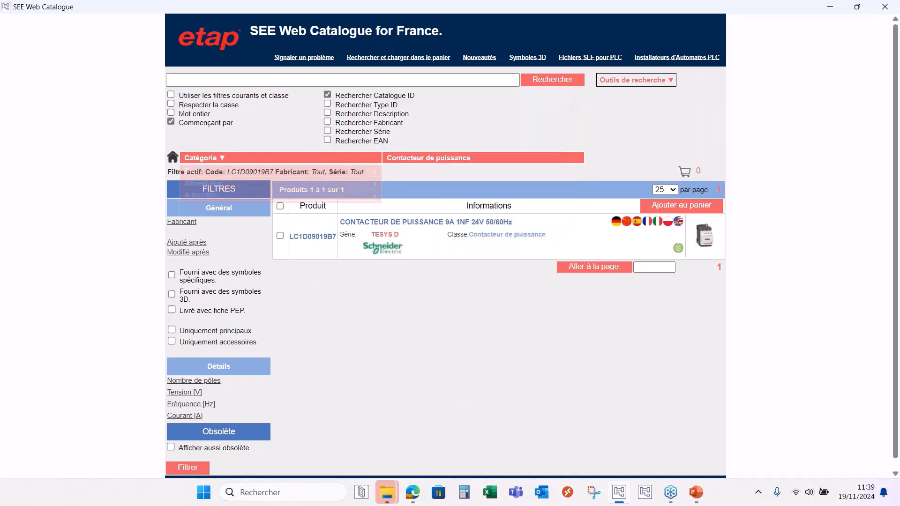
mouse_move(235, 162)
mouse_move(234, 219)
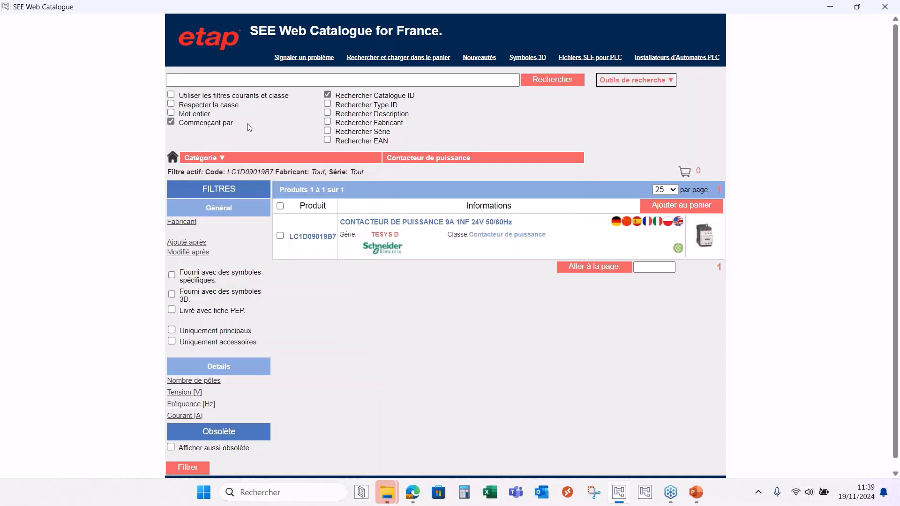
Search the web catalogue for catalogue IDs beginning with A9XM
left_click(203, 83)
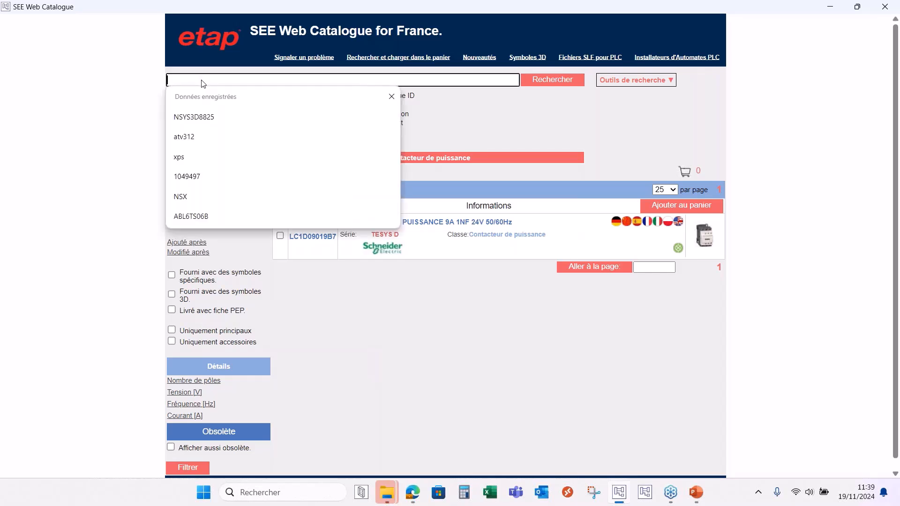
type("A9")
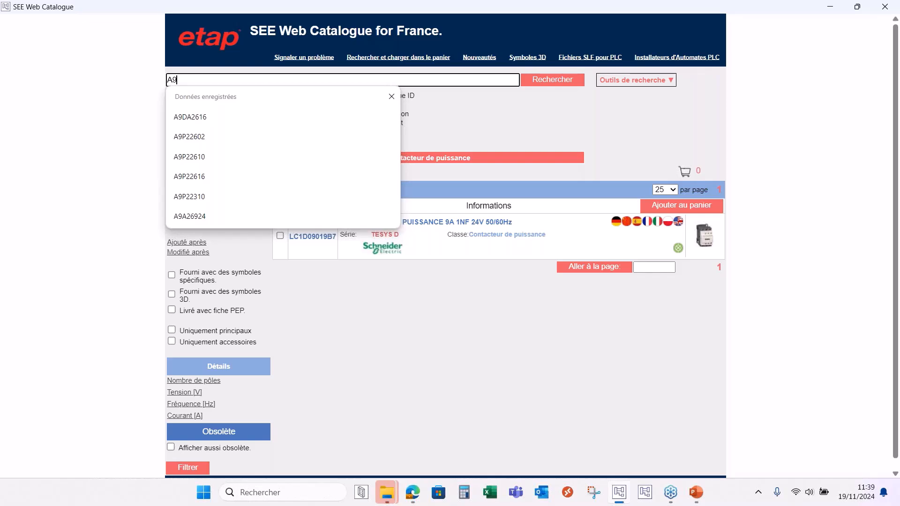
type("XMZA08")
key("BackSpace")
key("BackSpace")
key("BackSpace")
key("BackSpace")
key("Return")
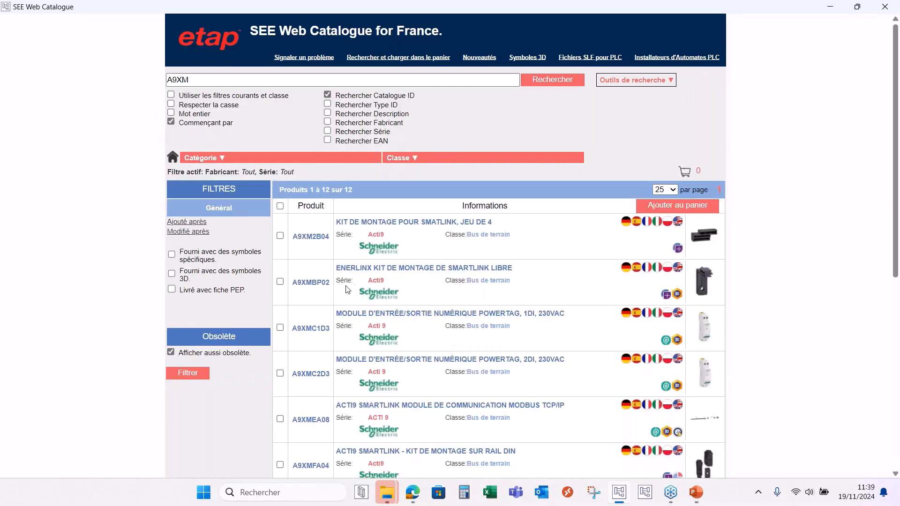
View the product sheet of the Acti 9 Smartlink A9XMSB11 and add it to the basket
scroll(325, 289, "down", 5)
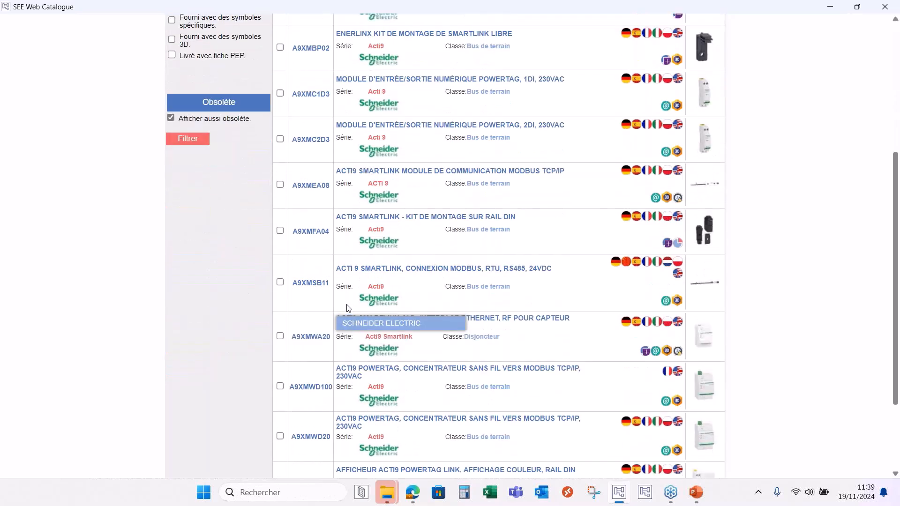
mouse_move(670, 304)
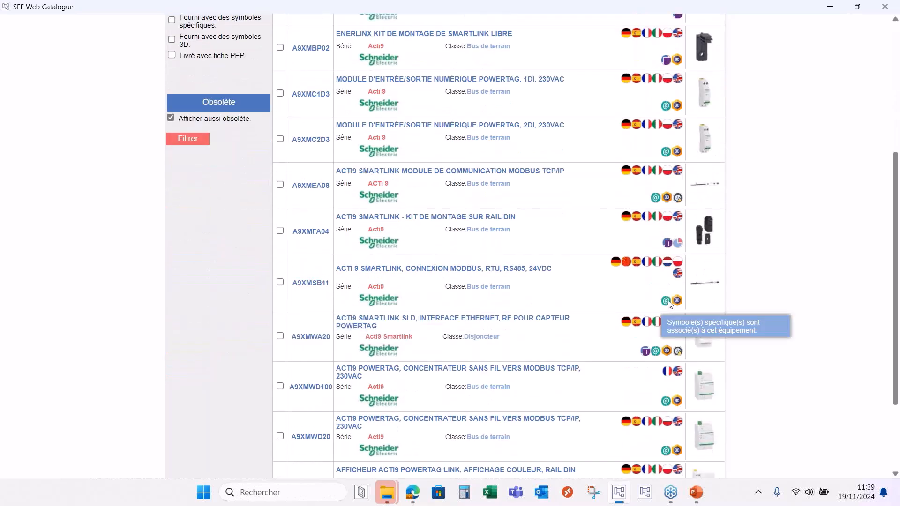
left_click(310, 283)
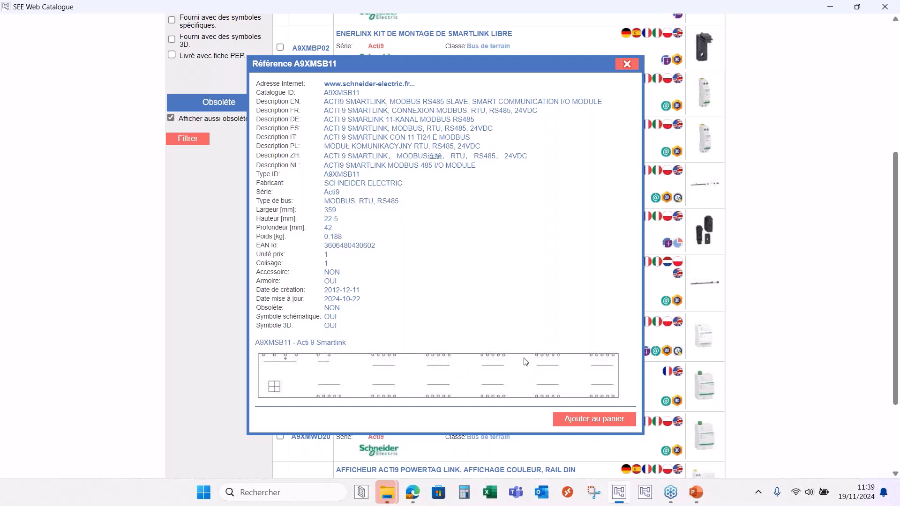
left_click(592, 419)
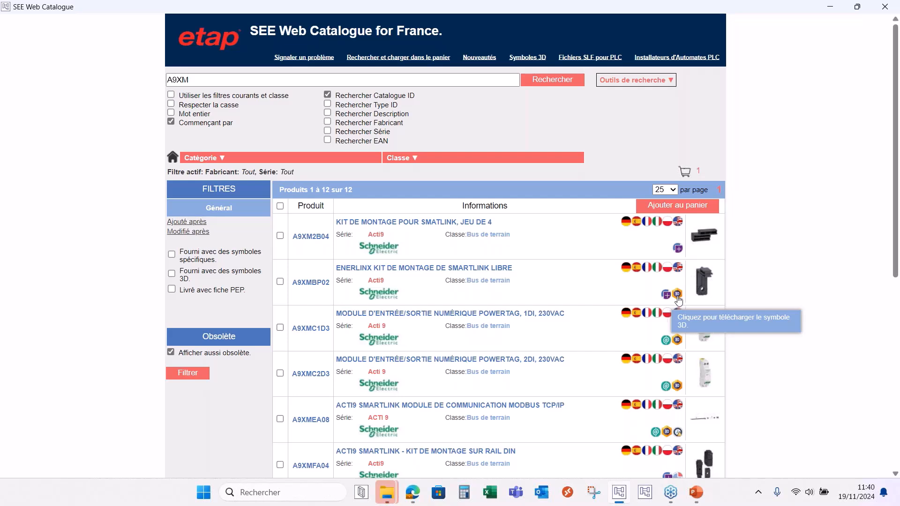
Download the basket's product with its associated symbols, without replacing codes that already exist in the class
left_click(685, 172)
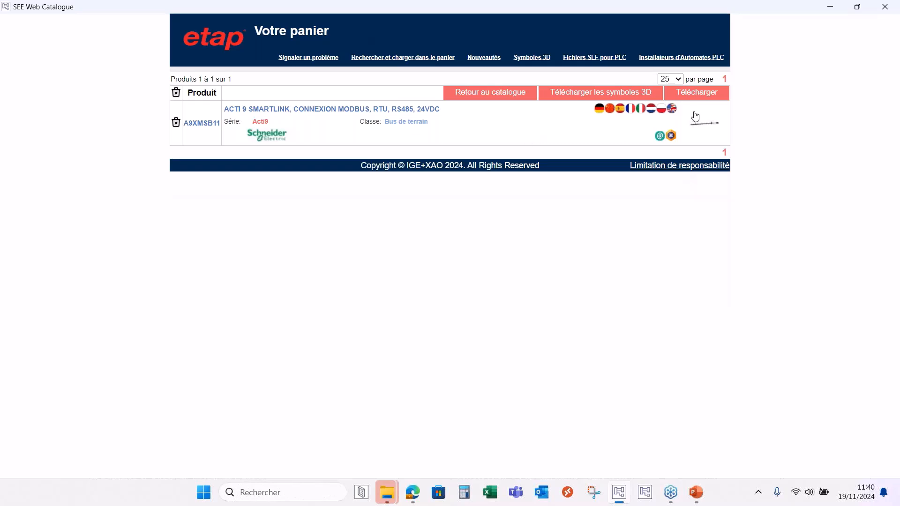
left_click(699, 95)
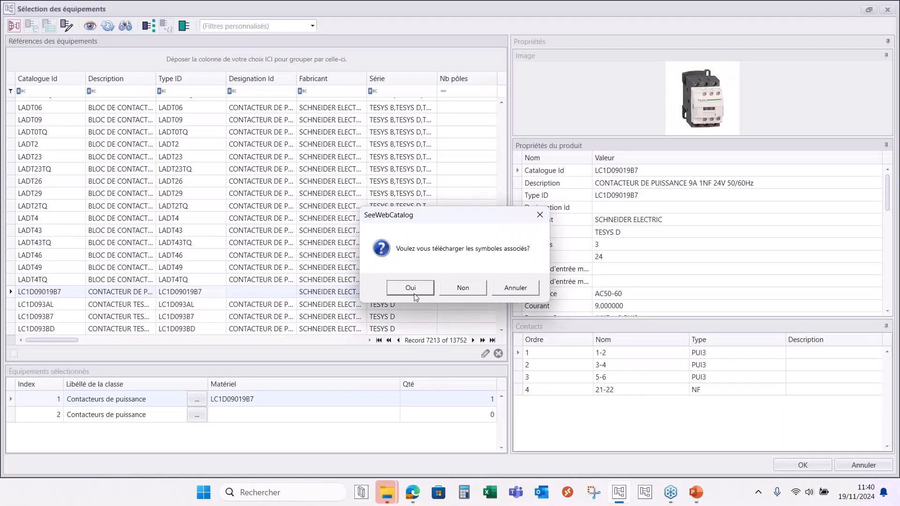
left_click(401, 289)
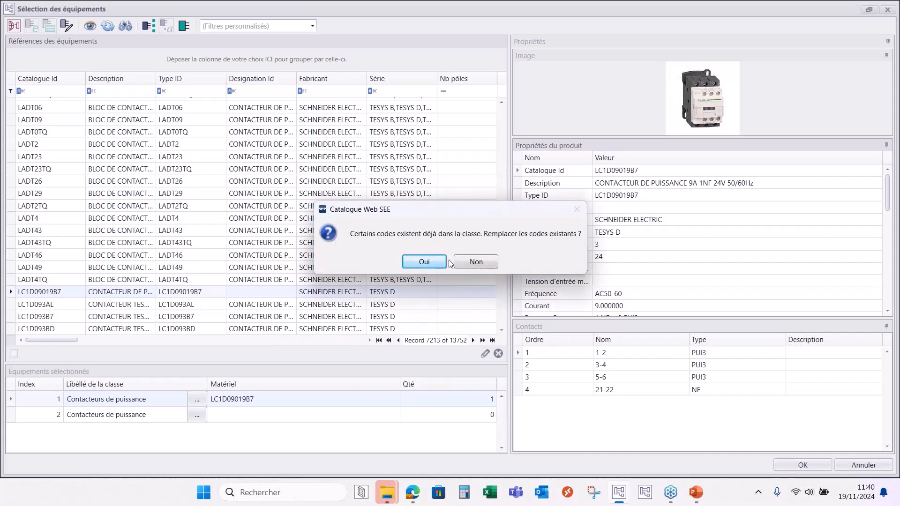
left_click(478, 258)
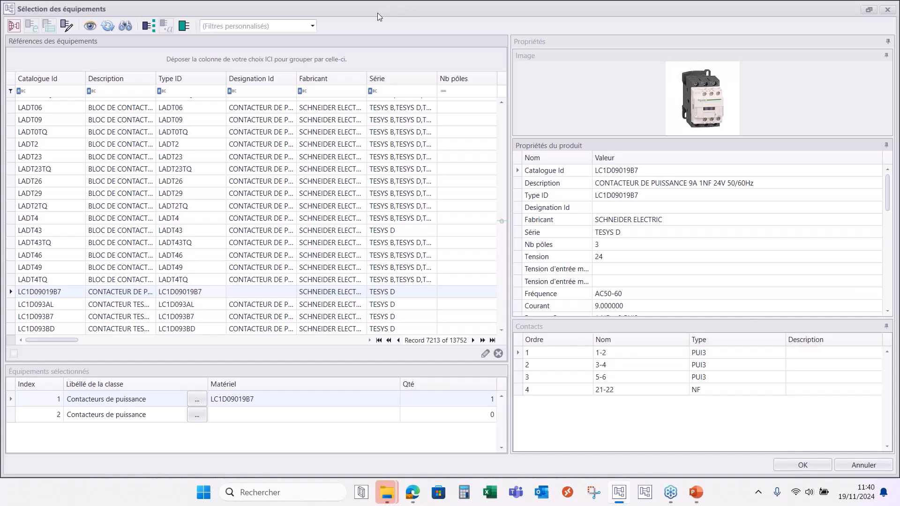
Bring the pending symbol import prompt forward and replace all existing symbols
key("alt+Tab")
key("alt+Tab")
key("alt+Tab")
key("alt+Tab")
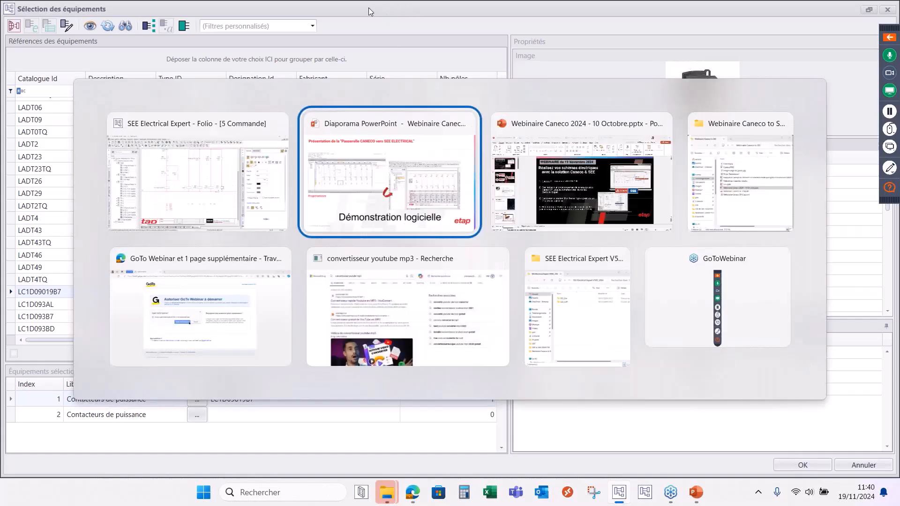
key("alt+Tab")
key("alt+Tab")
key("alt+Tab")
key("alt+Tab")
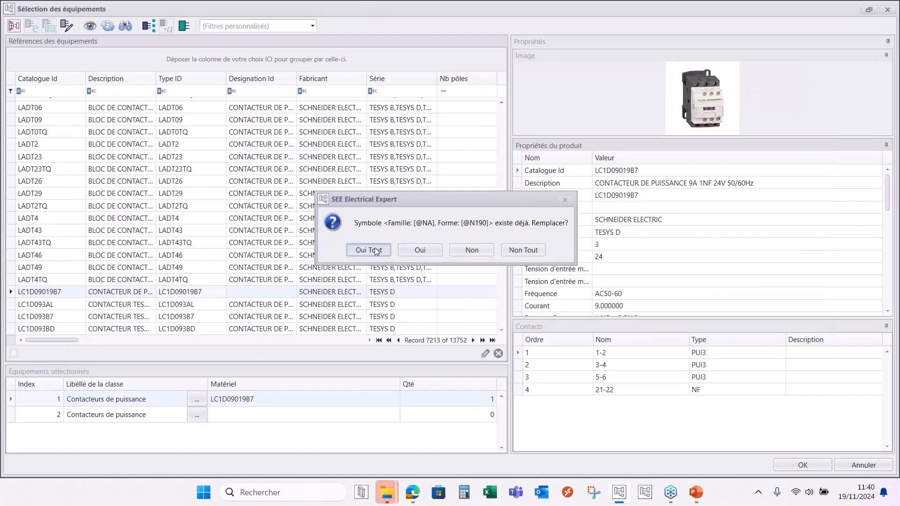
left_click(375, 249)
Try to validate LC1D09019B7 as the coil's material reference and view the error details
left_click(799, 466)
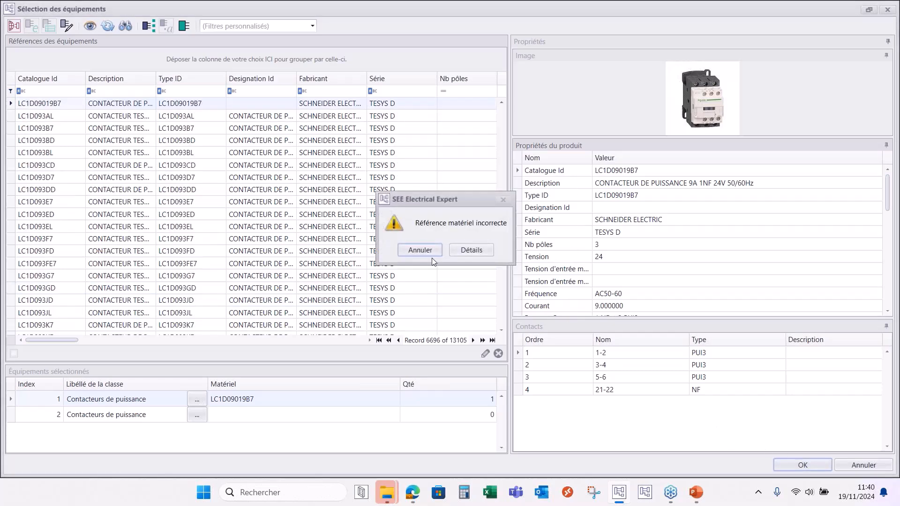
left_click(430, 256)
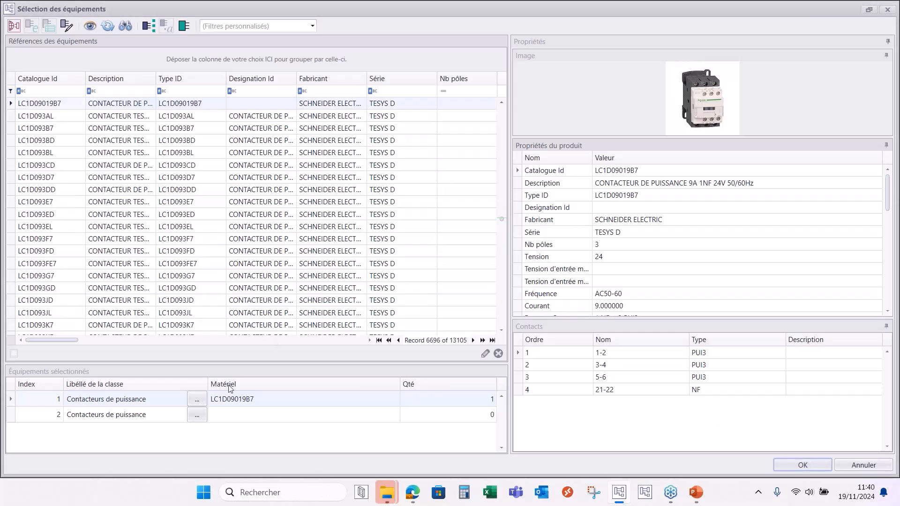
left_click(138, 402)
left_click(799, 466)
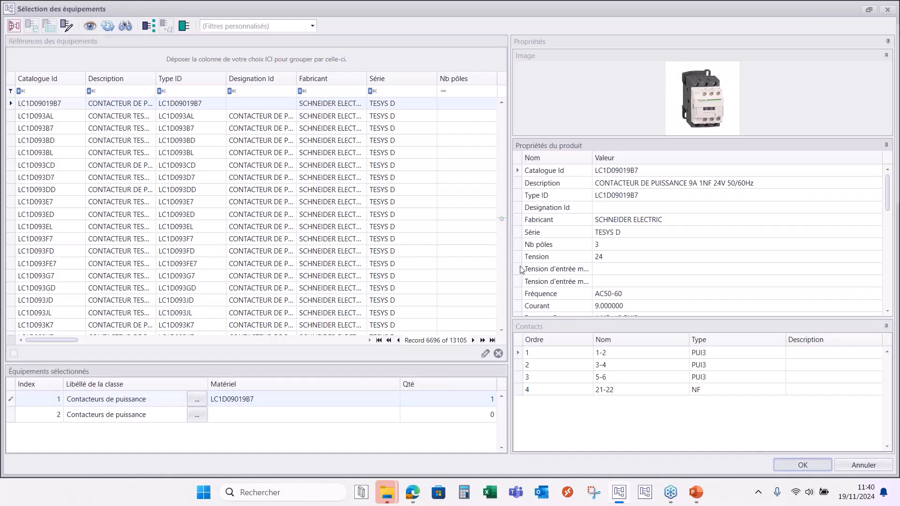
left_click(470, 254)
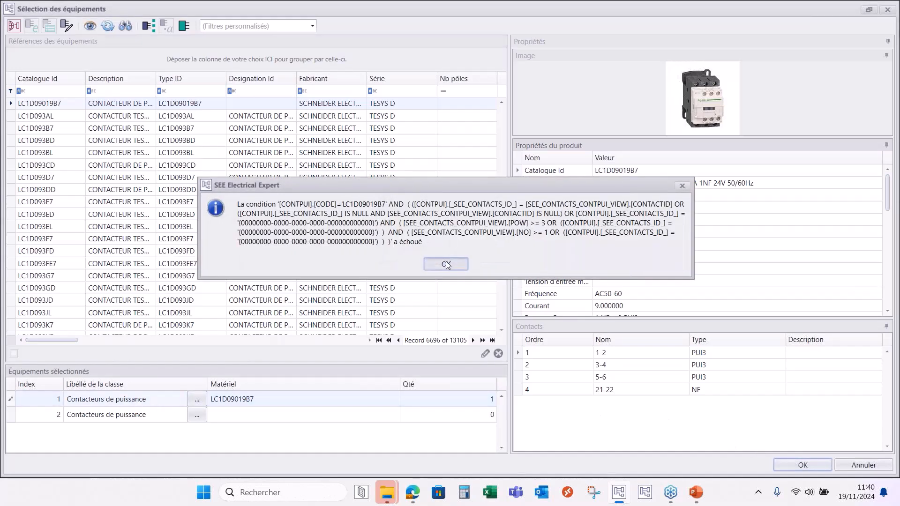
left_click(446, 264)
Assign contactor LC1D093B7 as the material reference of coil KM2 and apply the symbol properties
left_click(206, 227)
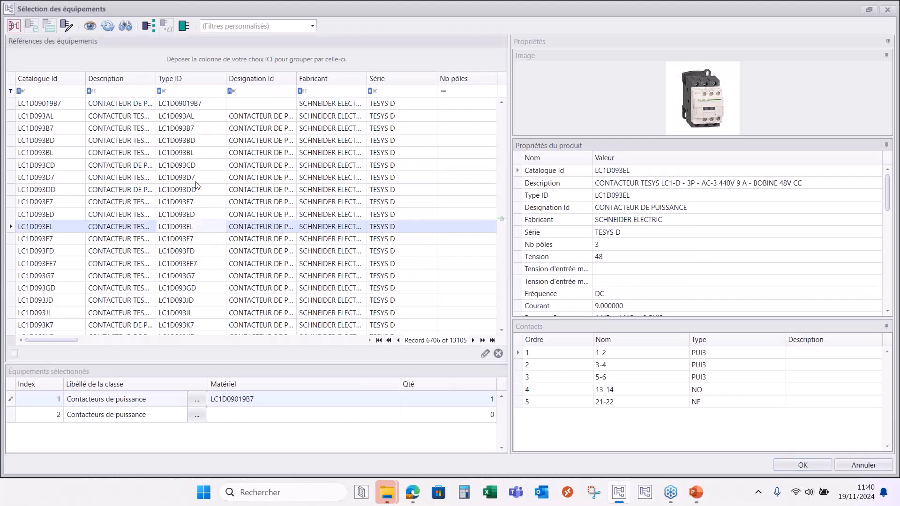
left_click(192, 130)
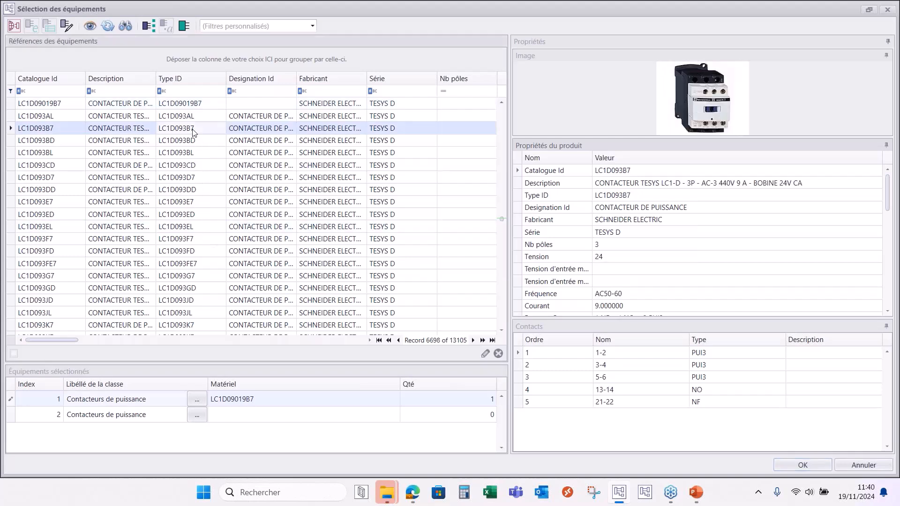
left_click(792, 466)
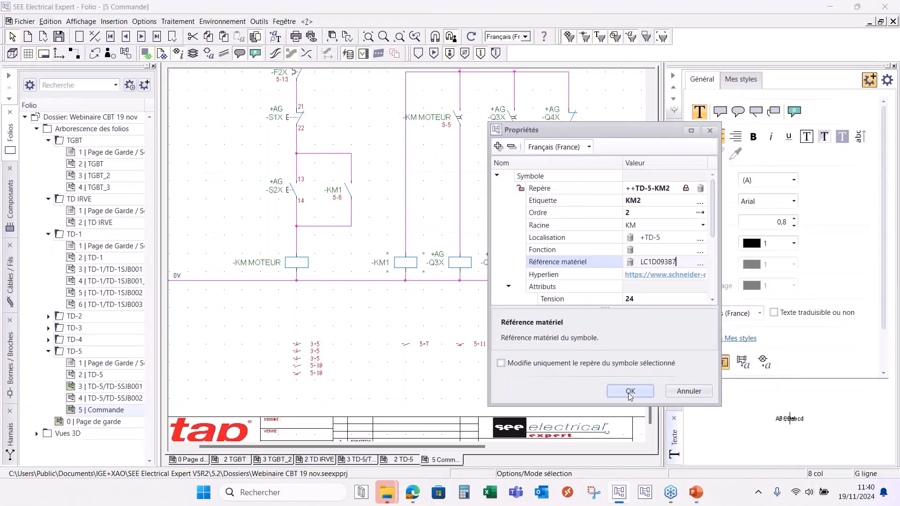
left_click(631, 392)
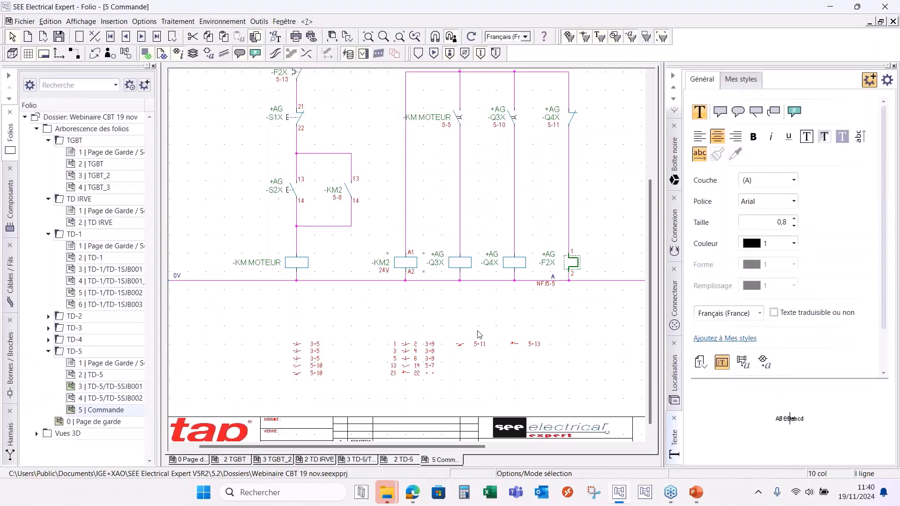
Examine KM2's contact cross-references, follow the 3-9 reference to its power folio, and return to the Commande folio
middle_click_drag(231, 239, 448, 401)
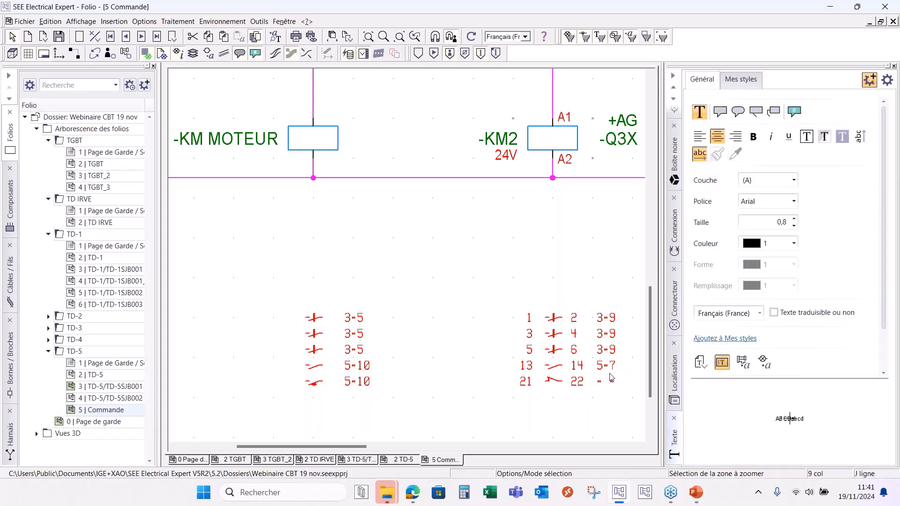
double_click(607, 318)
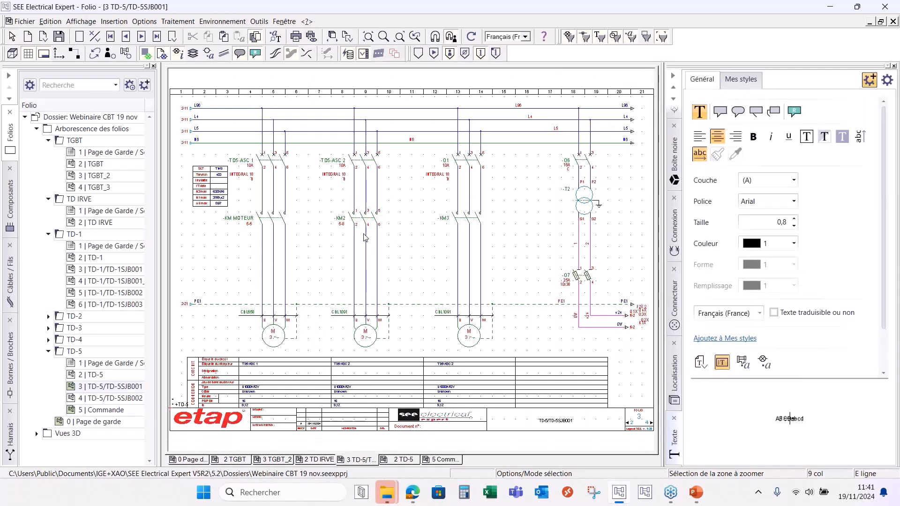
left_click(443, 460)
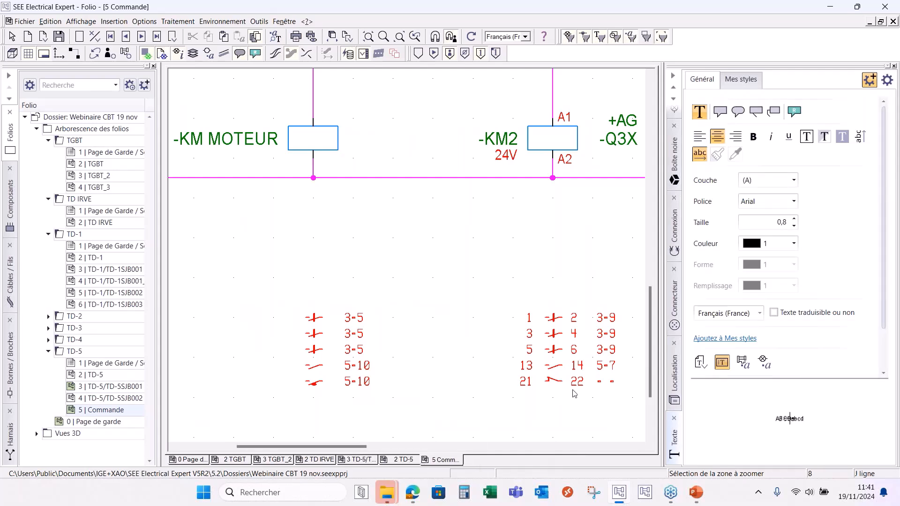
Create schematic folio 100 titled "Annexe commande" in the TD-5 group
right_click(80, 351)
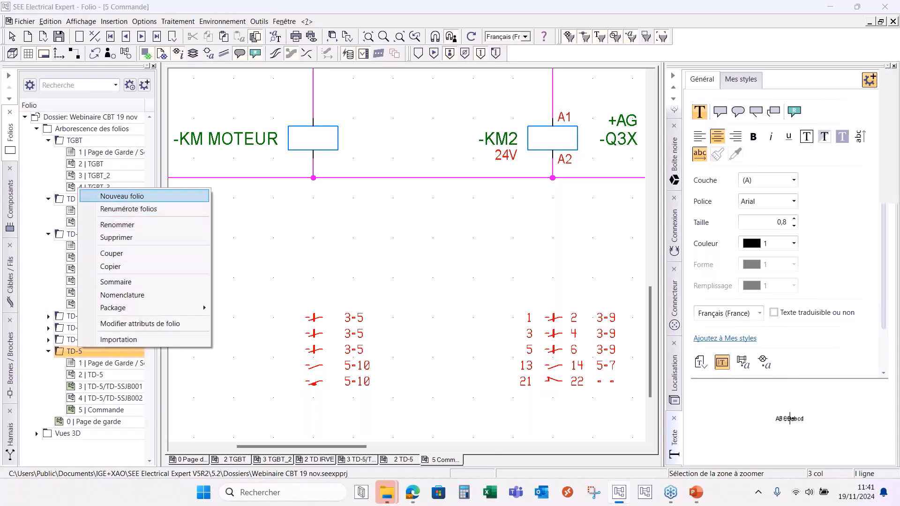
left_click(121, 196)
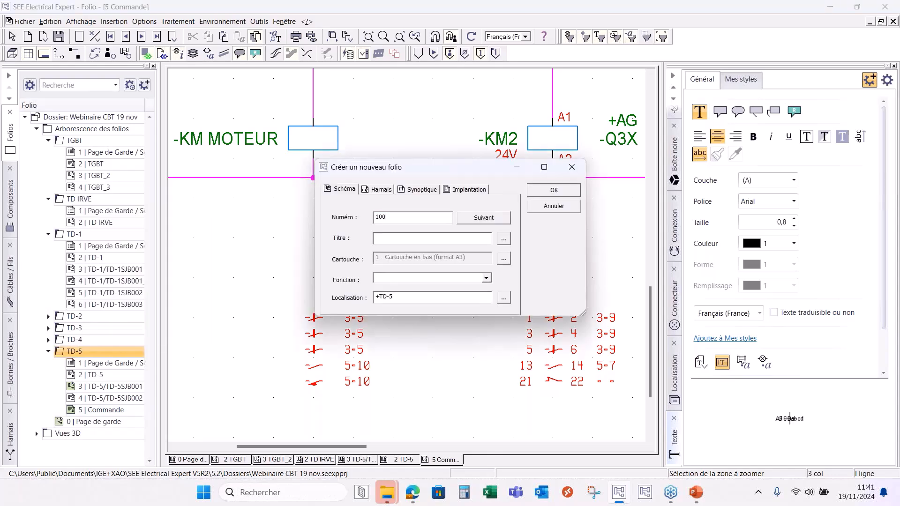
left_click(413, 235)
type("aNNEX")
key("Return")
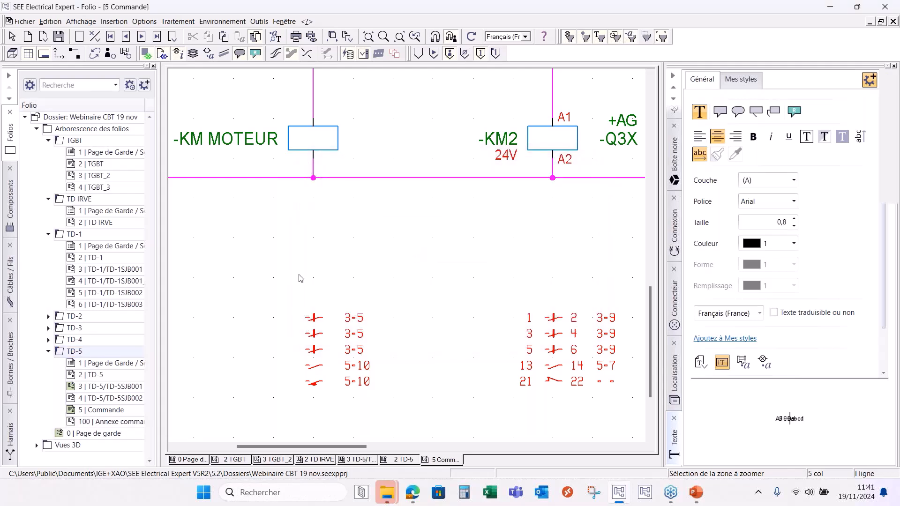
Open folio 100 Annexe commande and insert KM2's 21 - 22 contact from the TD-5 components into its upper part
double_click(89, 422)
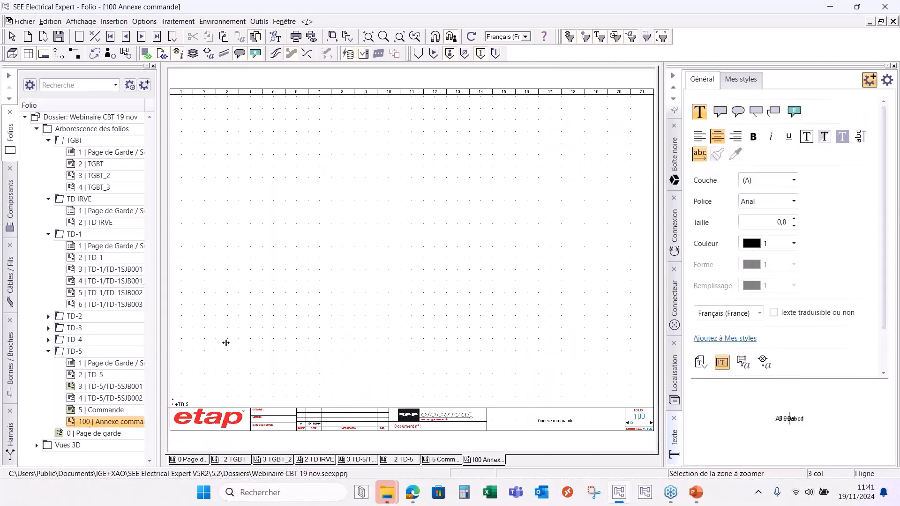
left_click(10, 202)
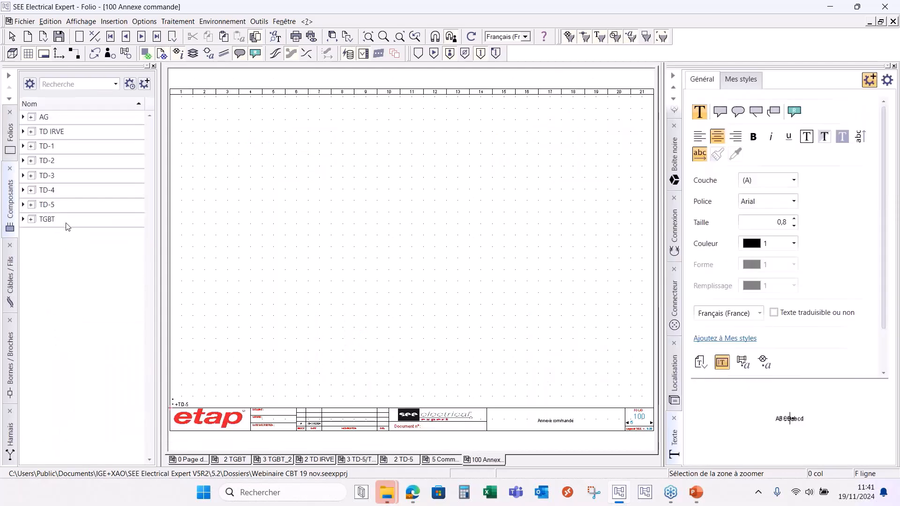
left_click(24, 206)
left_click(56, 248)
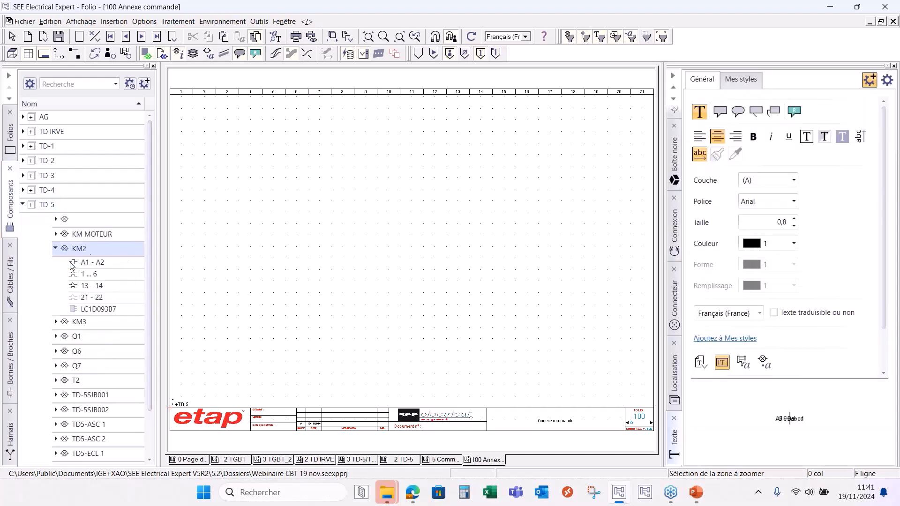
right_click(87, 299)
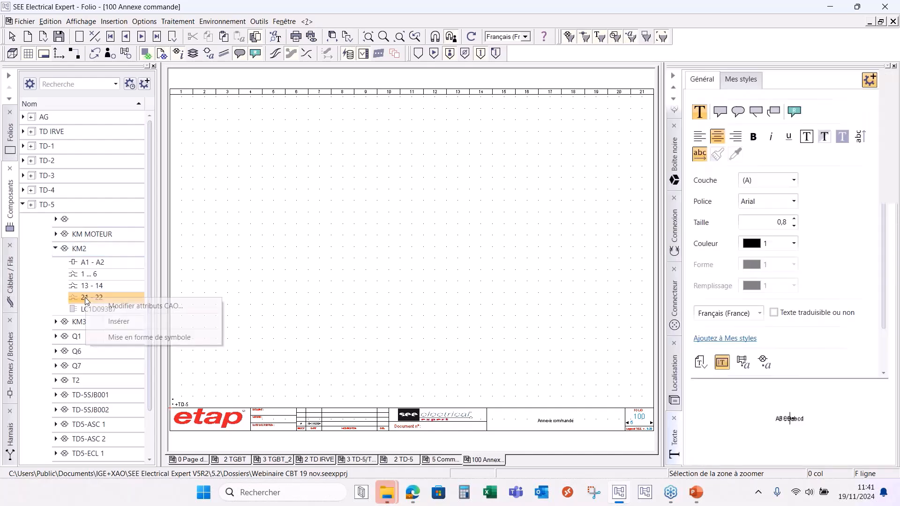
left_click(113, 322)
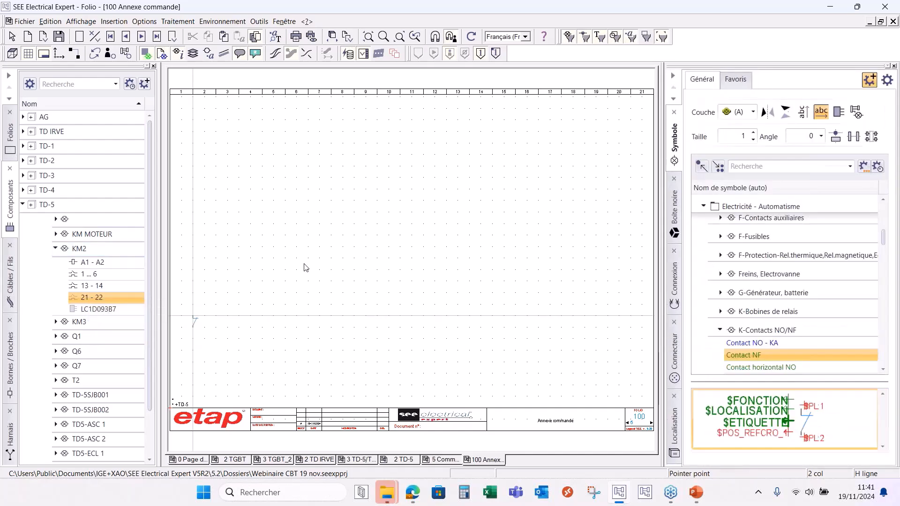
left_click(331, 170)
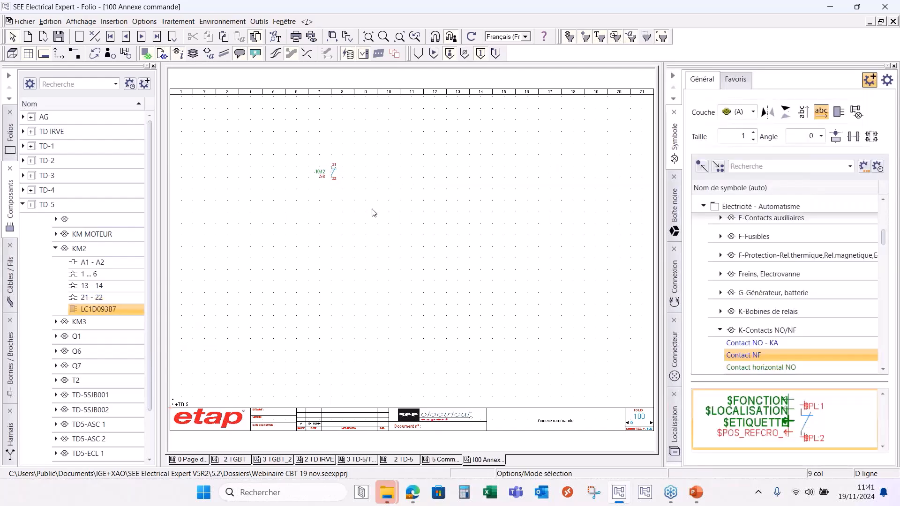
Draw a vertical COMMANDE<=50V connection through the KM2 contact, extending above and below it
left_click(675, 274)
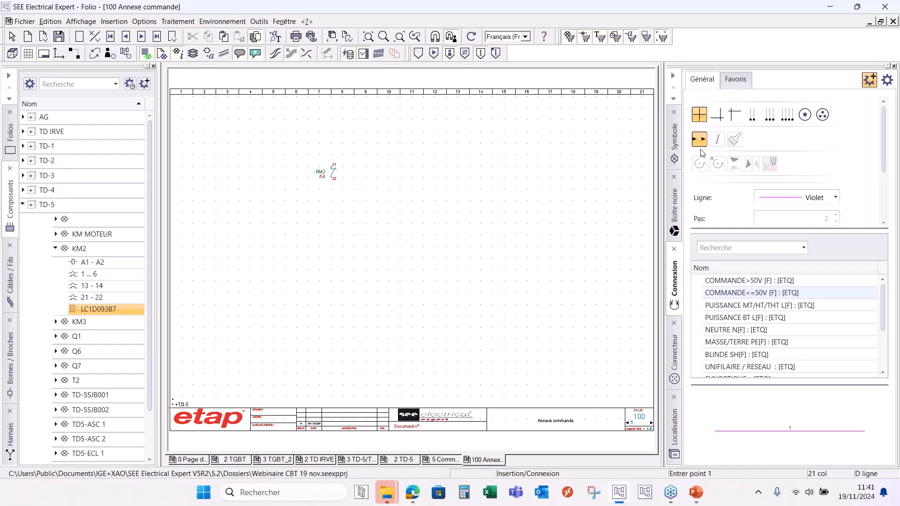
left_click(744, 295)
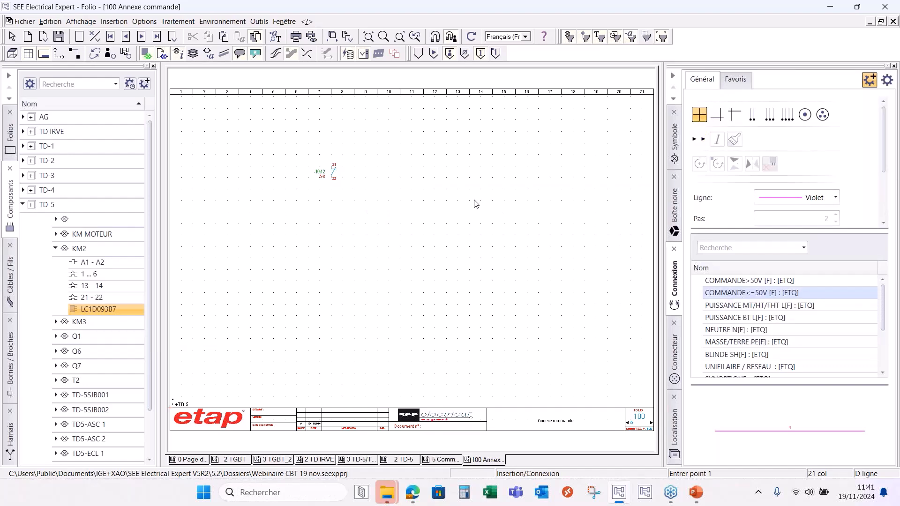
left_click(331, 132)
left_click(331, 229)
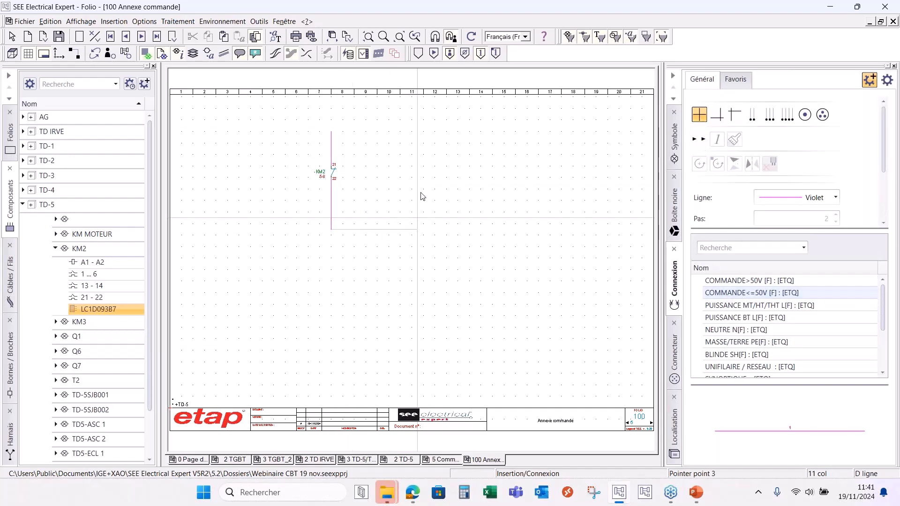
Follow the contact's 5-8 cross-reference to coil KM2 on the Commande folio and check its contact reference table
scroll(307, 153, "up", 5)
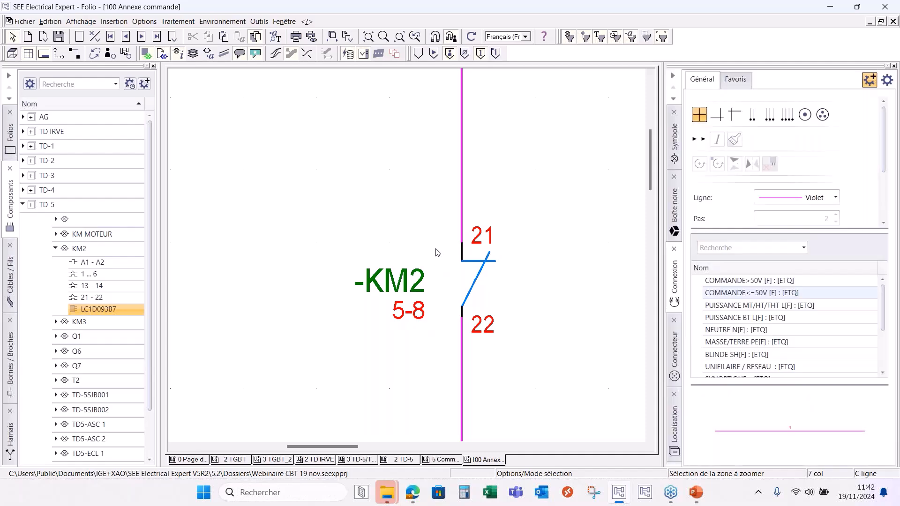
double_click(419, 315)
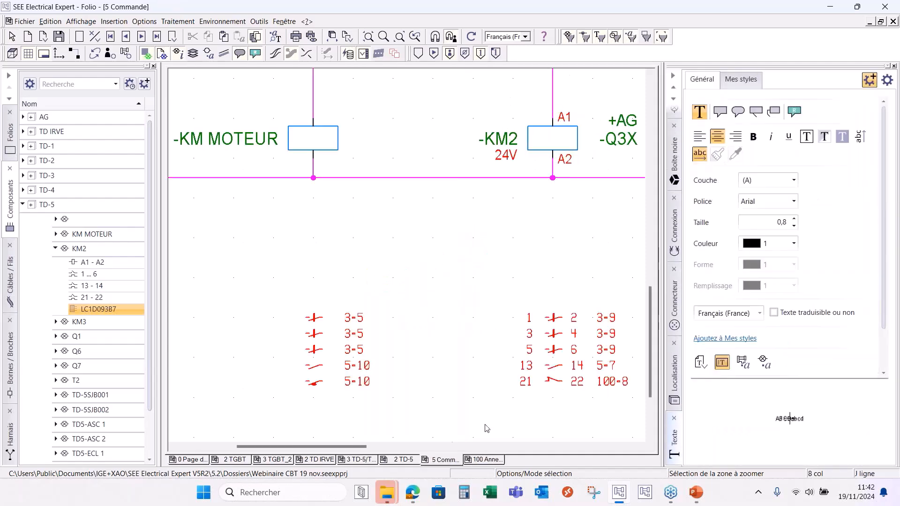
left_click_drag(361, 450, 402, 449)
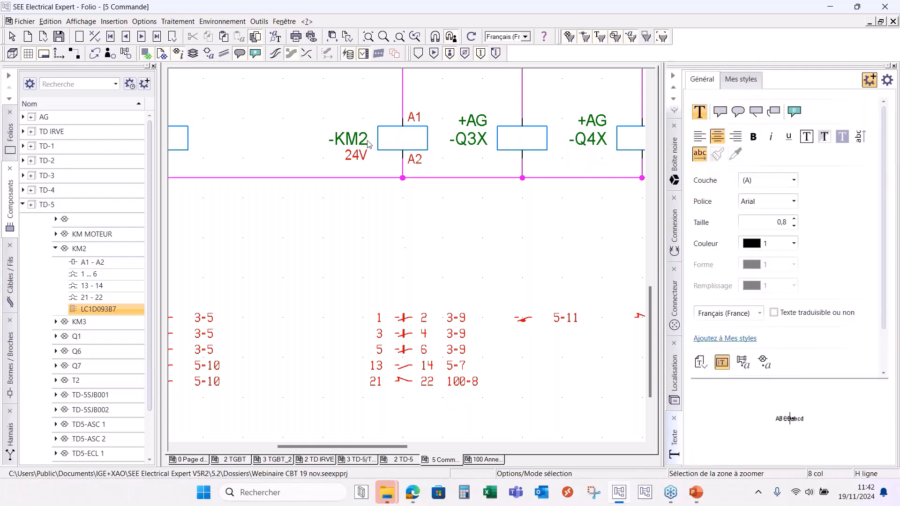
View coil KM2's properties, consult the manufacturer's product page through the hyperlink, and return to the folio
double_click(387, 146)
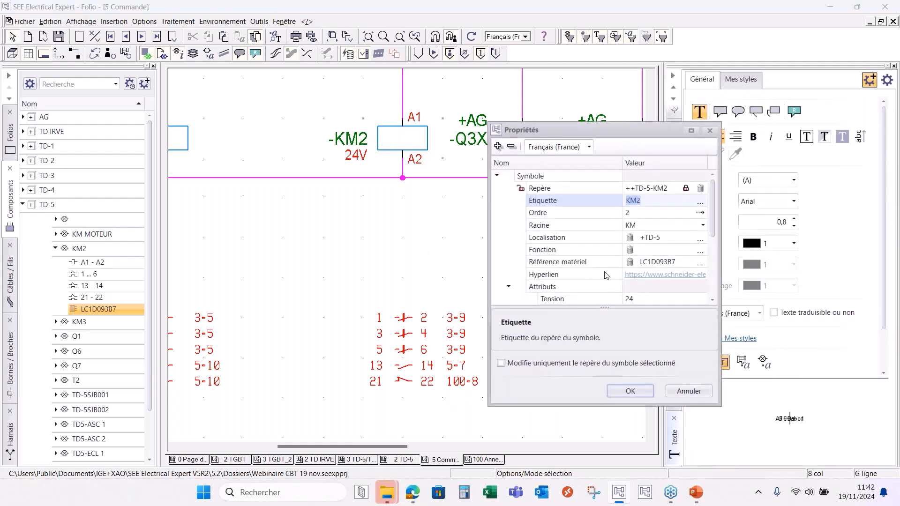
left_click(691, 130)
left_click(554, 155)
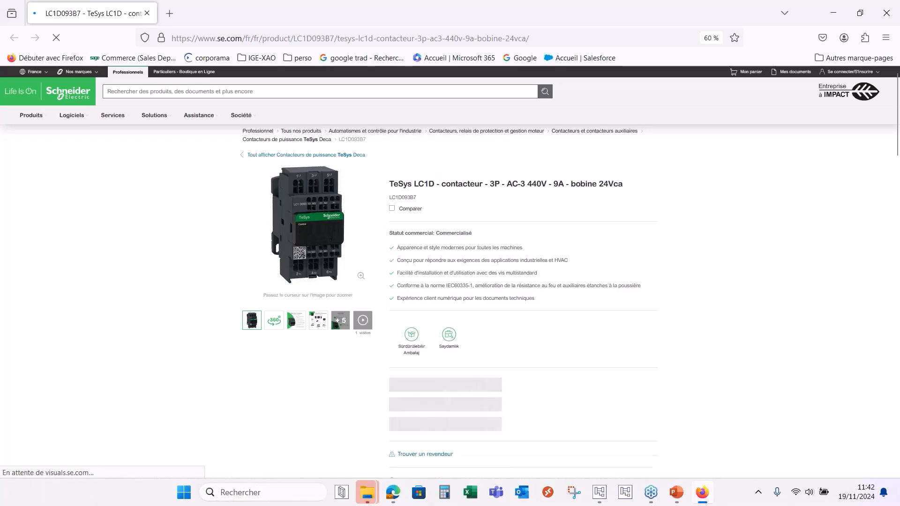
scroll(575, 304, "down", 3)
scroll(570, 299, "up", 3)
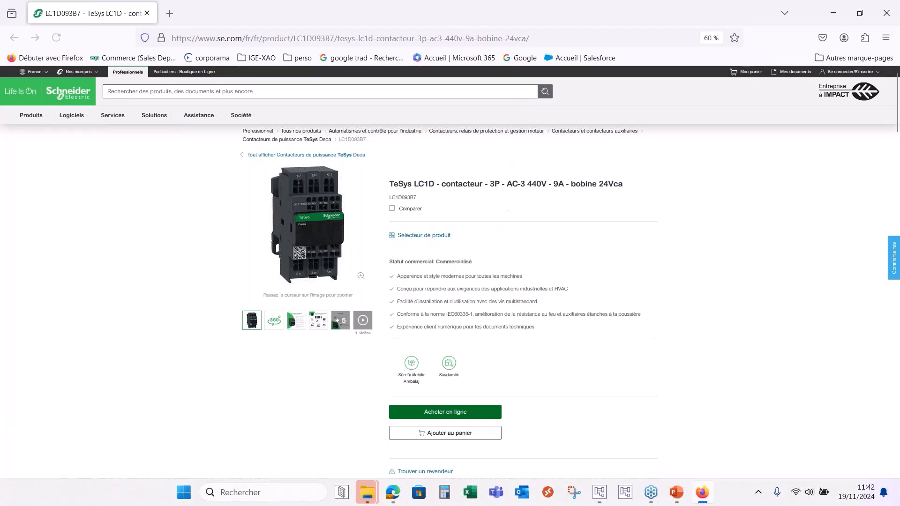
left_click(890, 16)
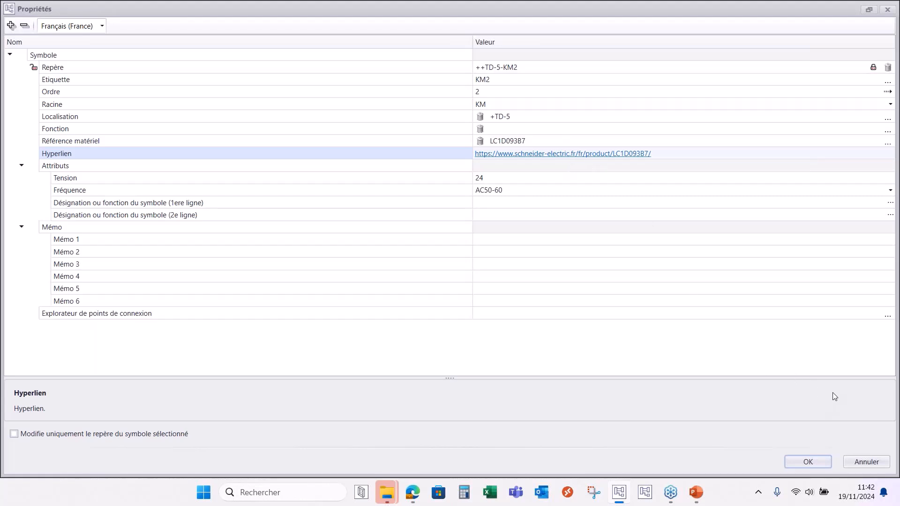
left_click(807, 458)
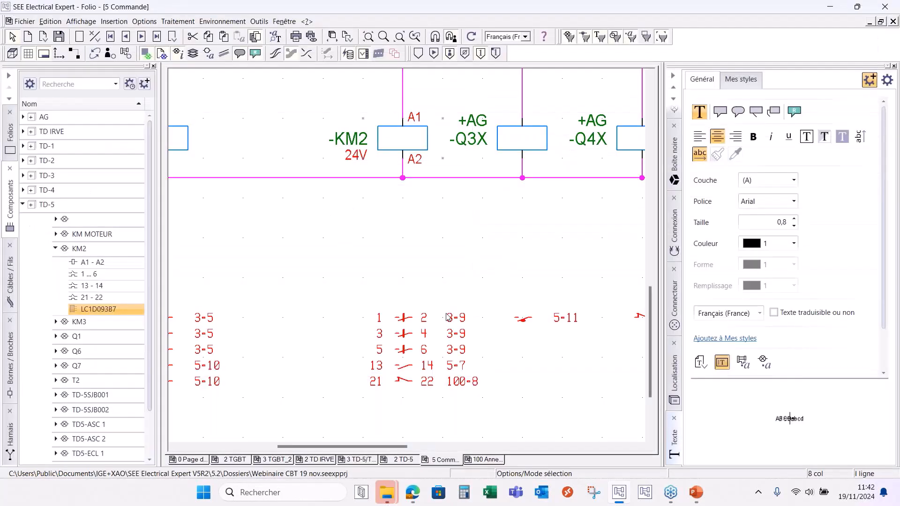
Run the numbering of all unnumbered equipotentials for every connection type across the entire project
scroll(417, 258, "down", 1)
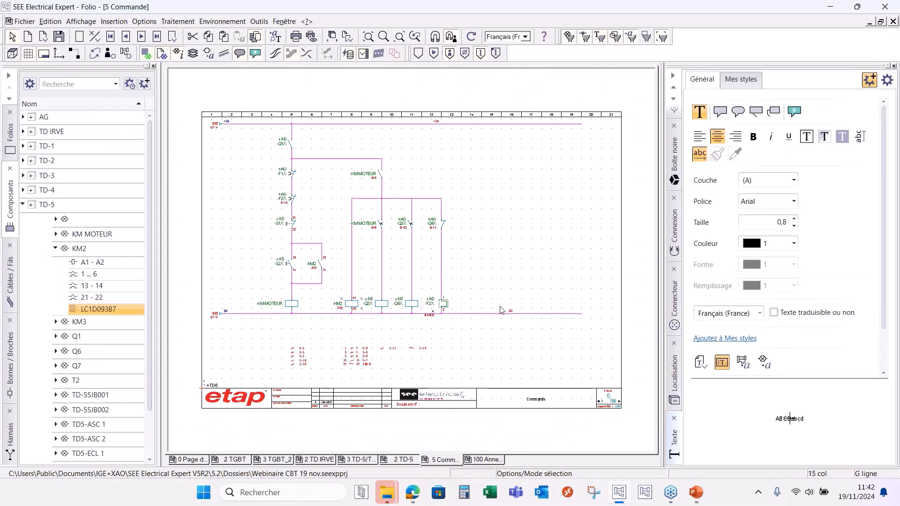
left_click(178, 22)
left_click(183, 35)
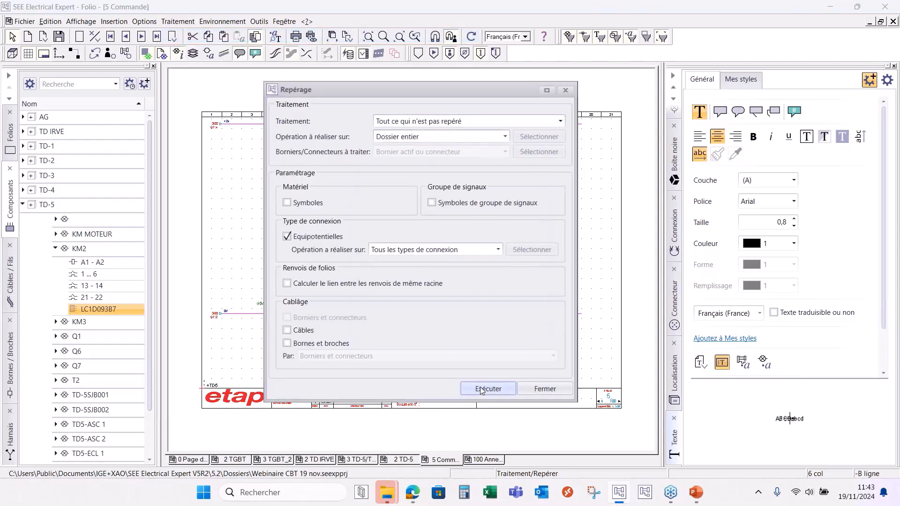
left_click(482, 390)
left_click(422, 250)
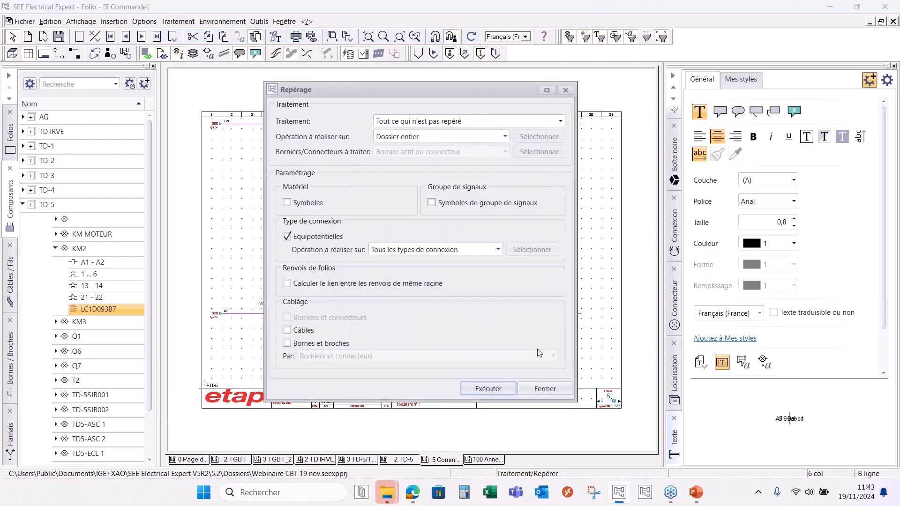
left_click(548, 389)
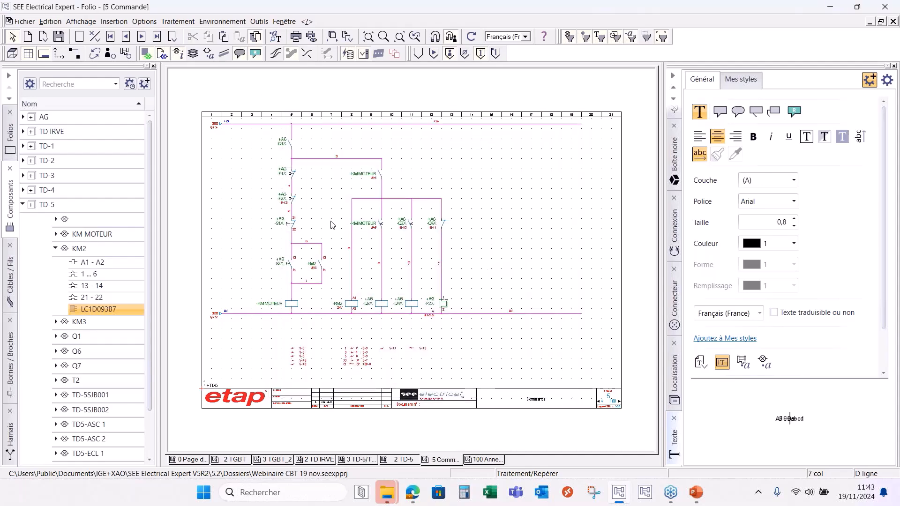
Align equipotential numbers 8, 9, 10 and 11 on one horizontal axis slightly above the middle of their wires
left_click_drag(291, 202, 430, 309)
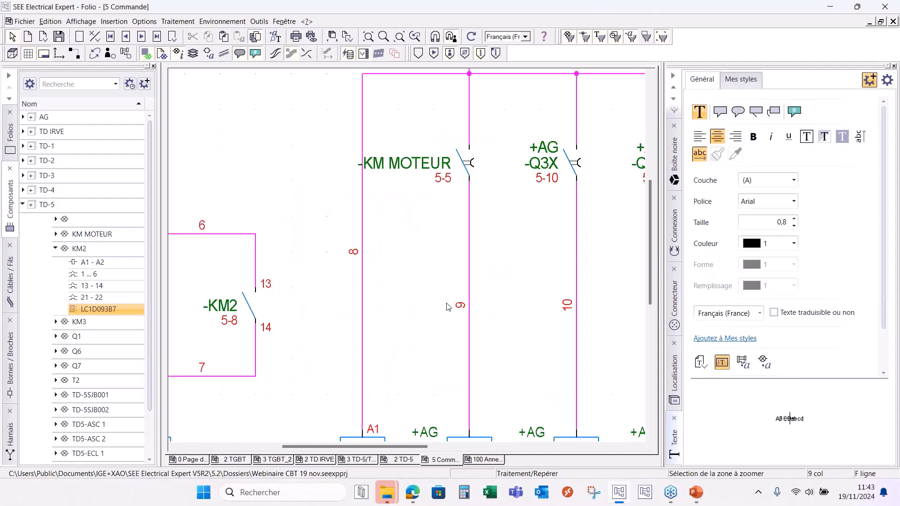
scroll(478, 304, "down", 3)
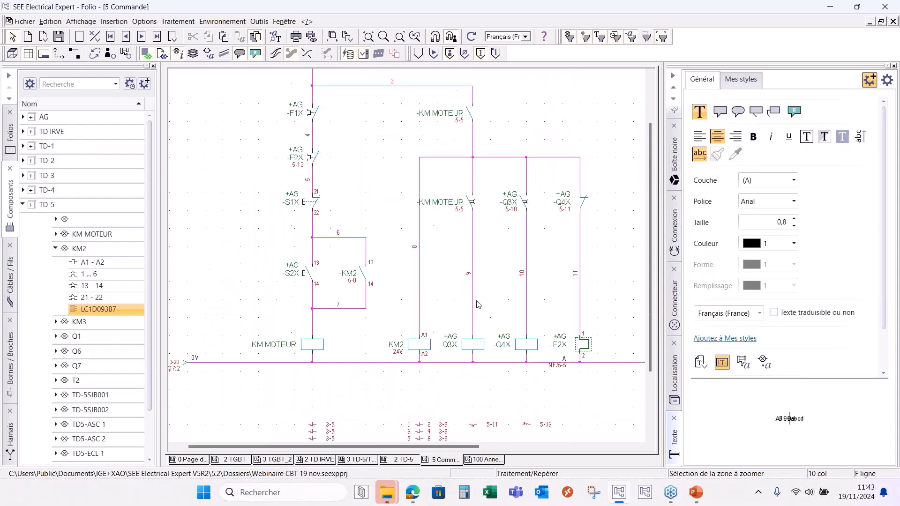
left_click(415, 268)
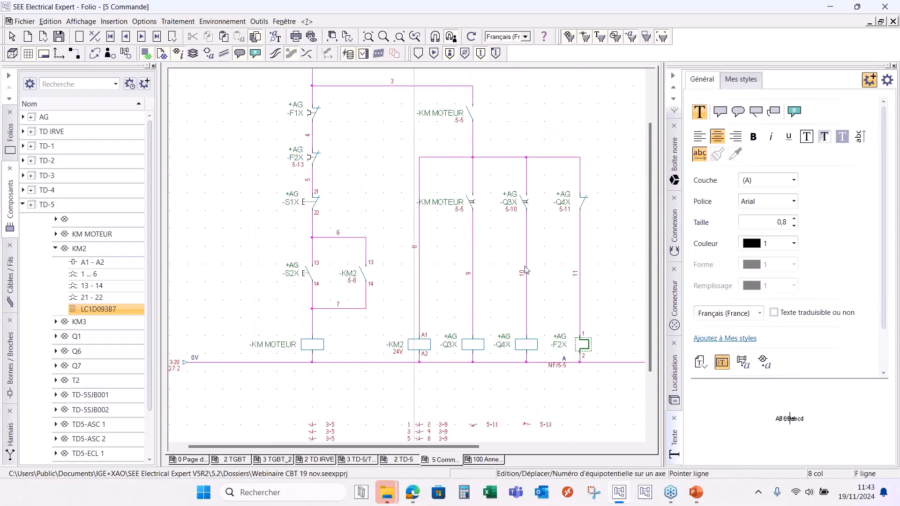
left_click(600, 273)
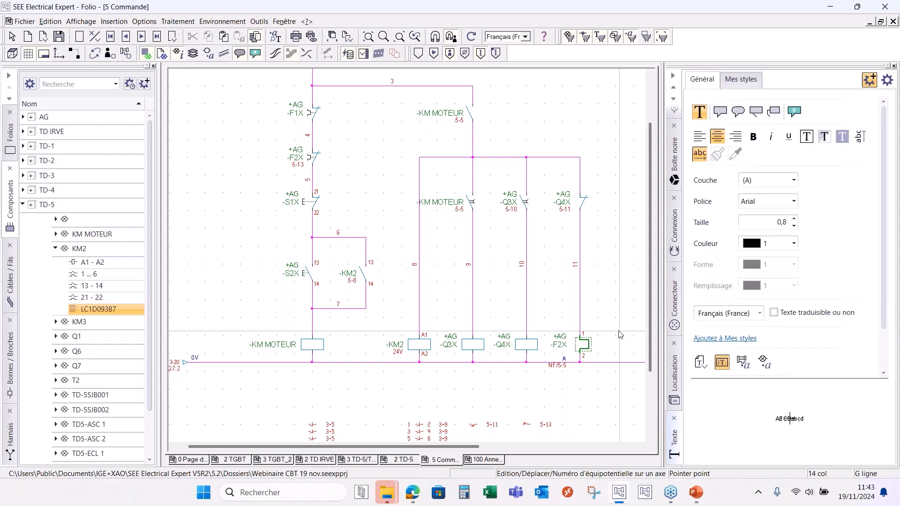
scroll(501, 281, "up", 3)
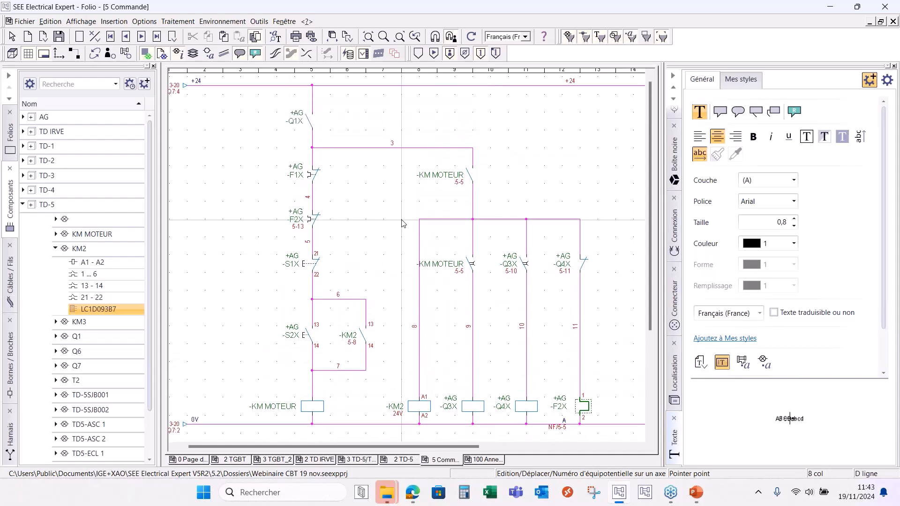
key("Escape")
Try to change the label of equipotential 3 to 8
left_click(387, 148)
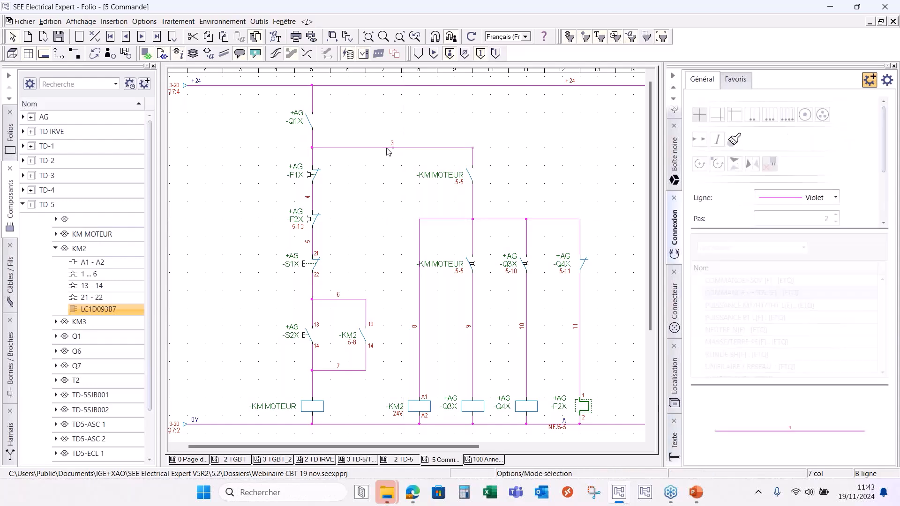
double_click(387, 148)
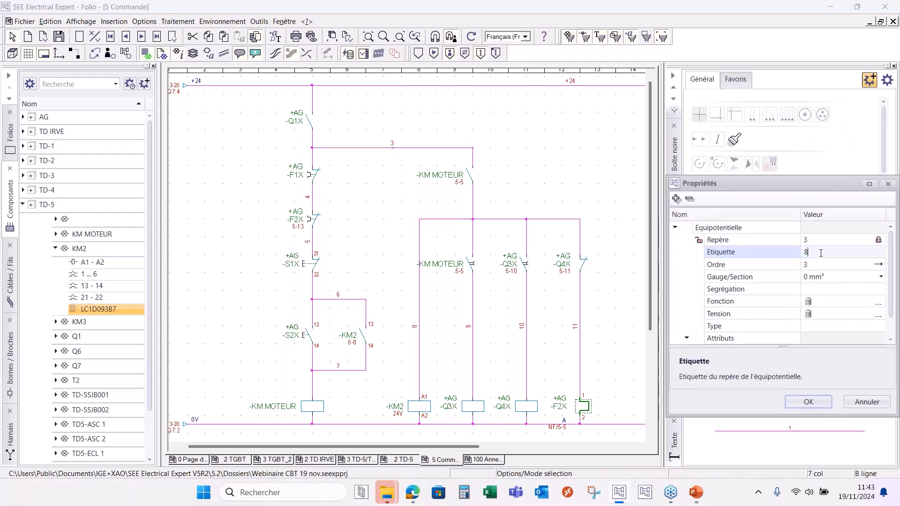
left_click(810, 401)
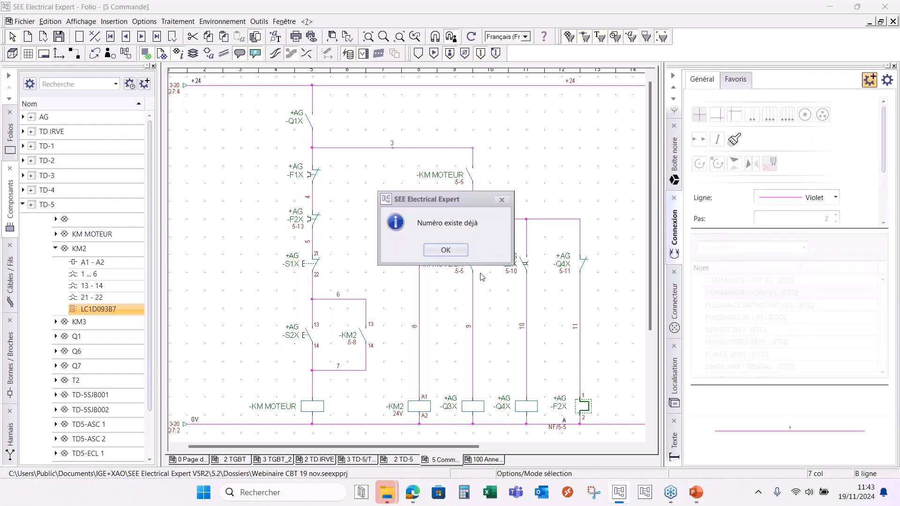
left_click(446, 249)
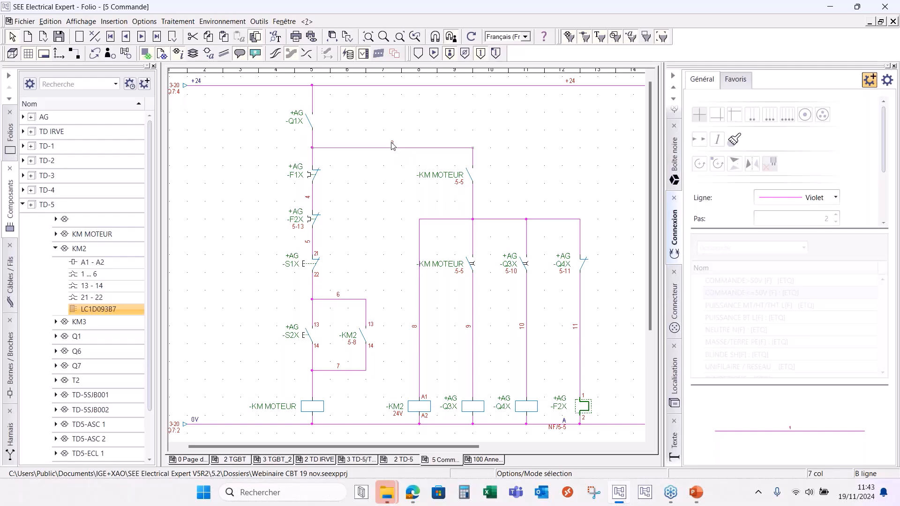
Go to power folio 3 TD-5/TD-5SJB001 and view the properties of cable CBL658 without changing them
scroll(391, 143, "down", 3)
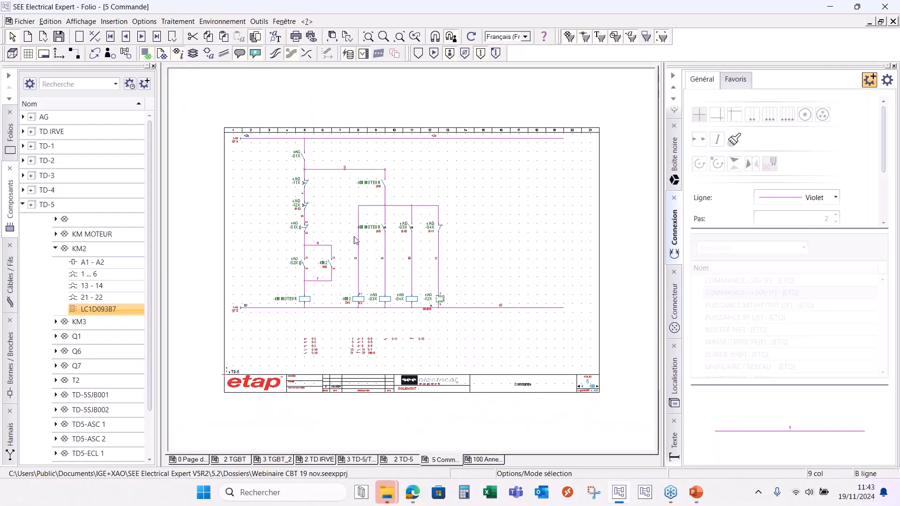
left_click(379, 460)
middle_click_drag(223, 243, 546, 368)
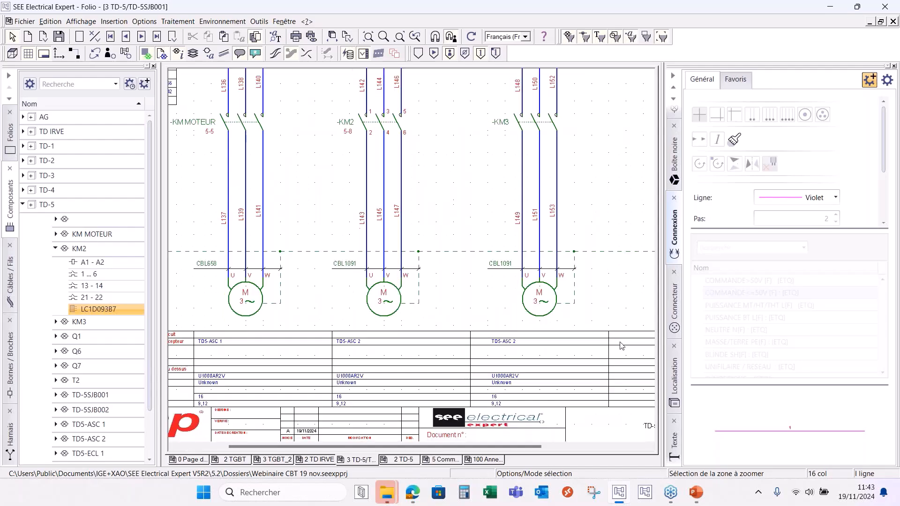
double_click(217, 271)
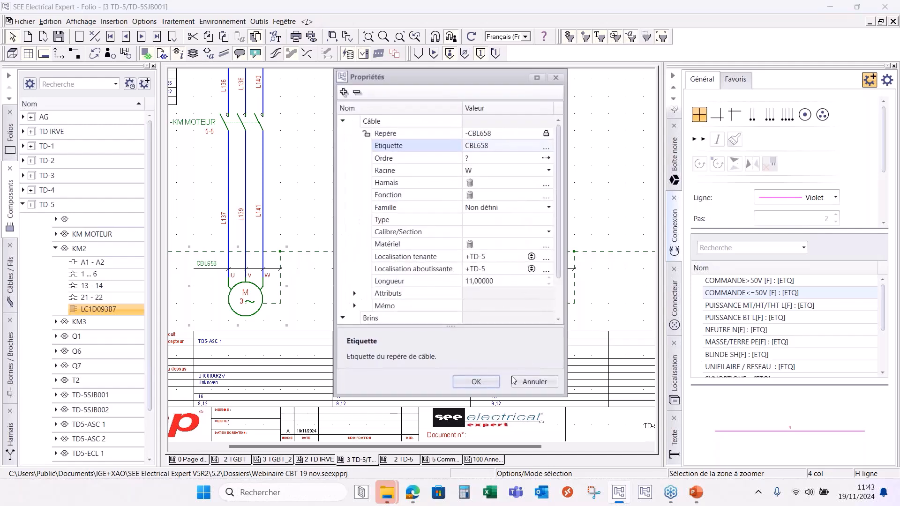
left_click(535, 381)
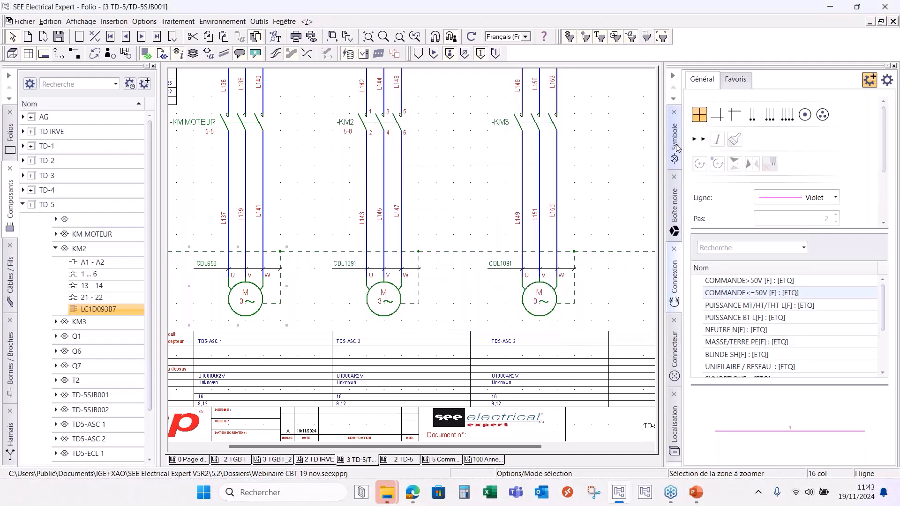
Start inserting the Borne type 1 symbol from the Favoris library along a horizontal line crossing all wires just above the three motors
left_click(676, 145)
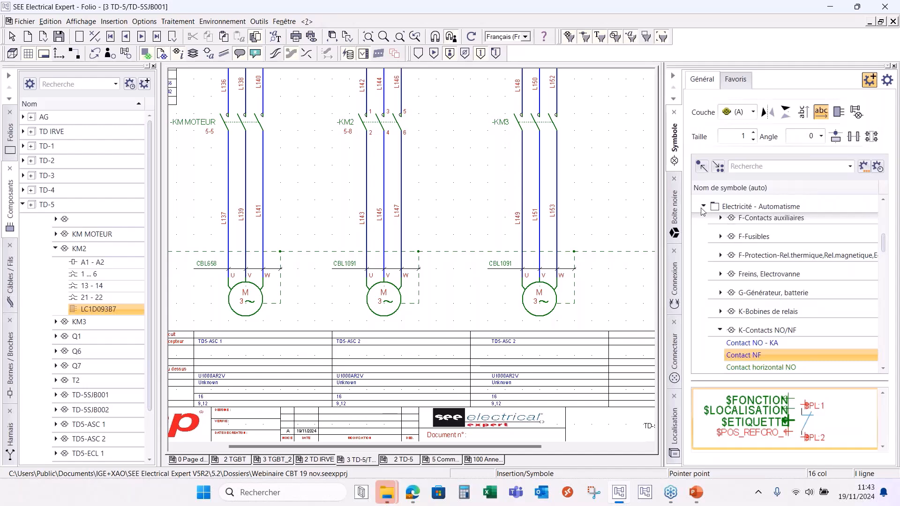
left_click(703, 206)
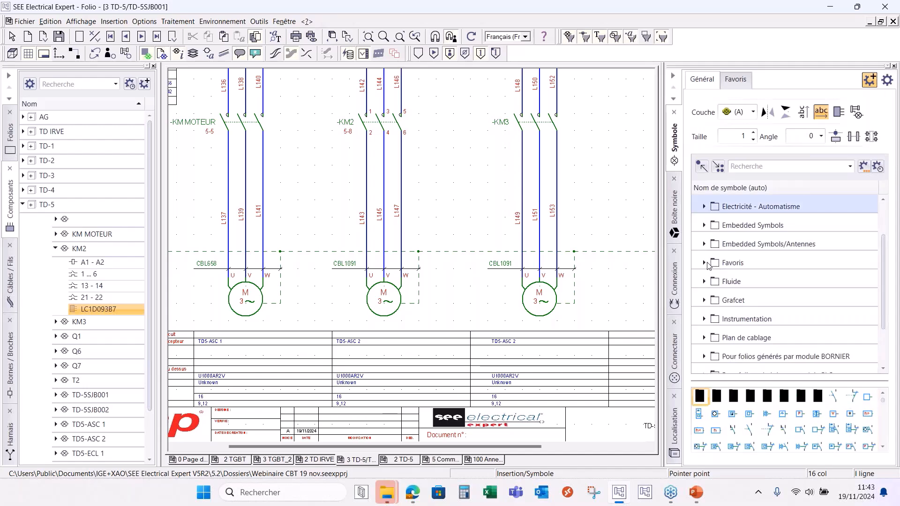
left_click(704, 263)
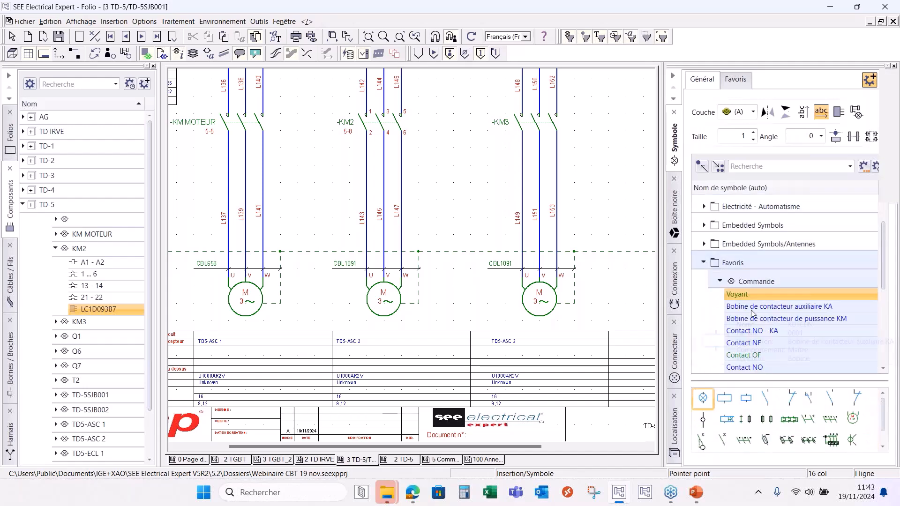
left_click(826, 445)
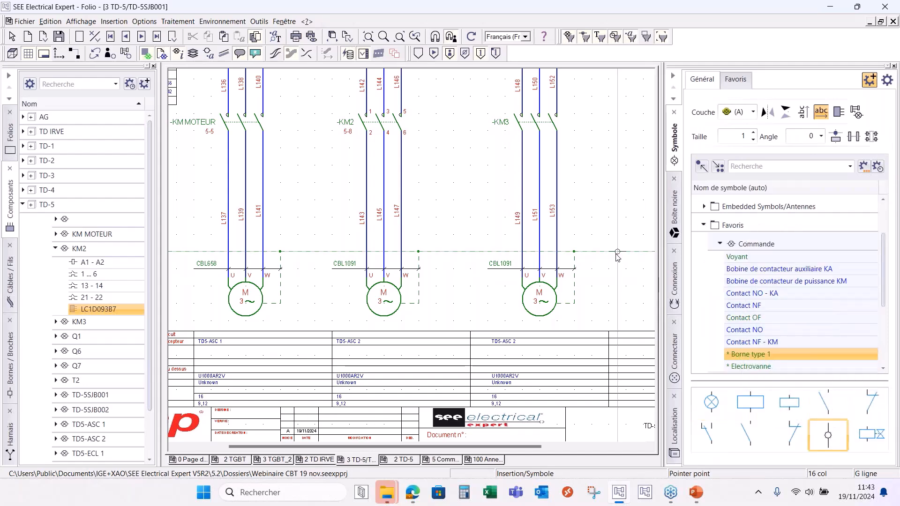
left_click(853, 136)
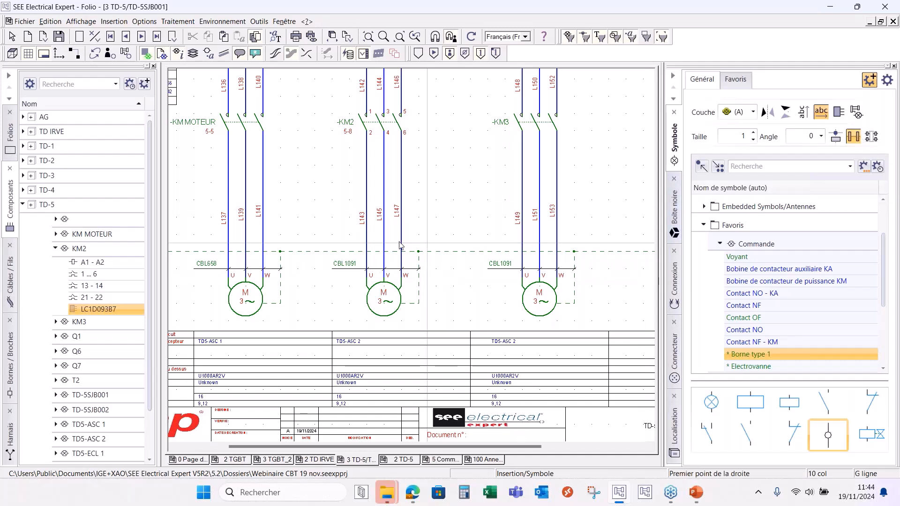
left_click(216, 281)
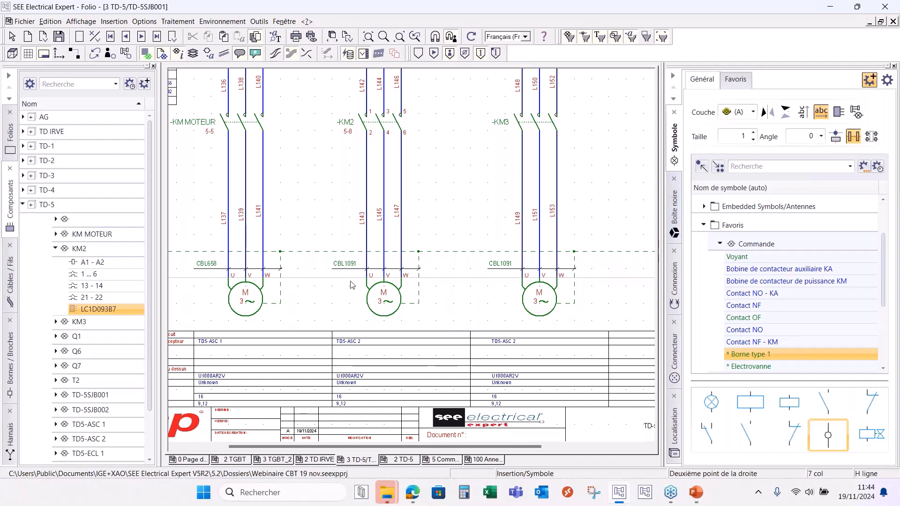
left_click(585, 281)
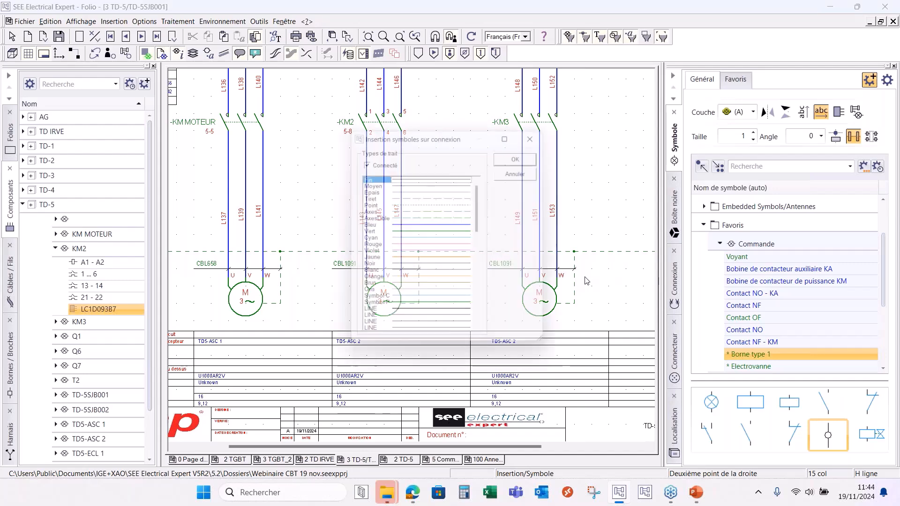
Confirm the connection line types receiving the terminals and label their terminal strip XP
left_click(406, 205)
left_click(517, 157)
key("BackSpace")
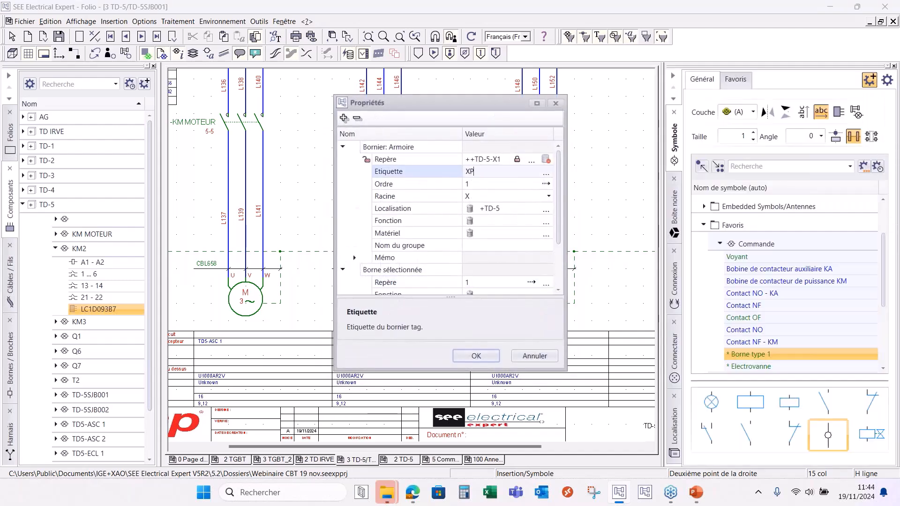
type("P")
left_click(501, 245)
scroll(502, 246, "down", 1)
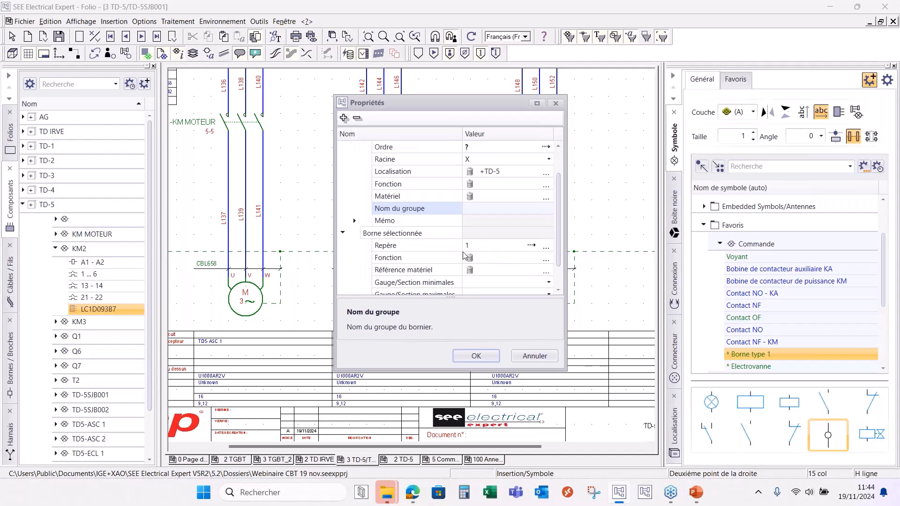
left_click(488, 354)
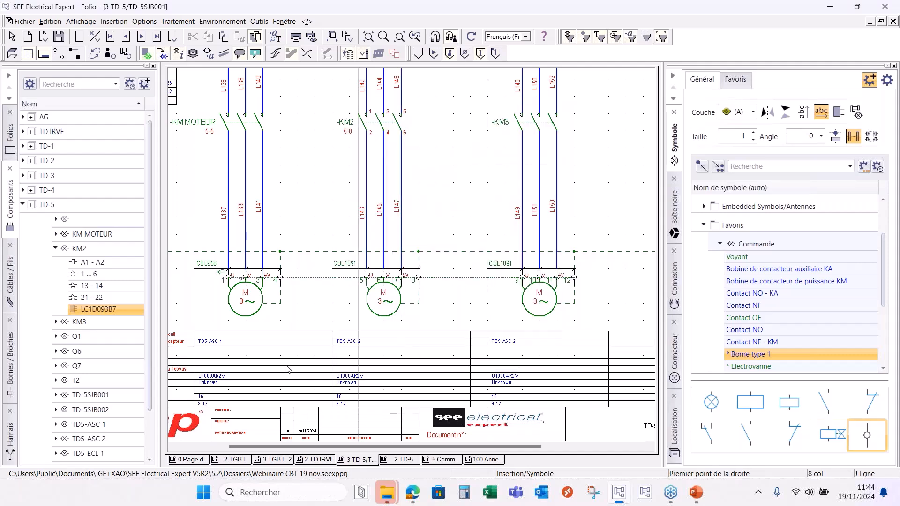
Open the terminal strip of terminal 1 above the KM MOTEUR motor
middle_click_drag(207, 245, 289, 313)
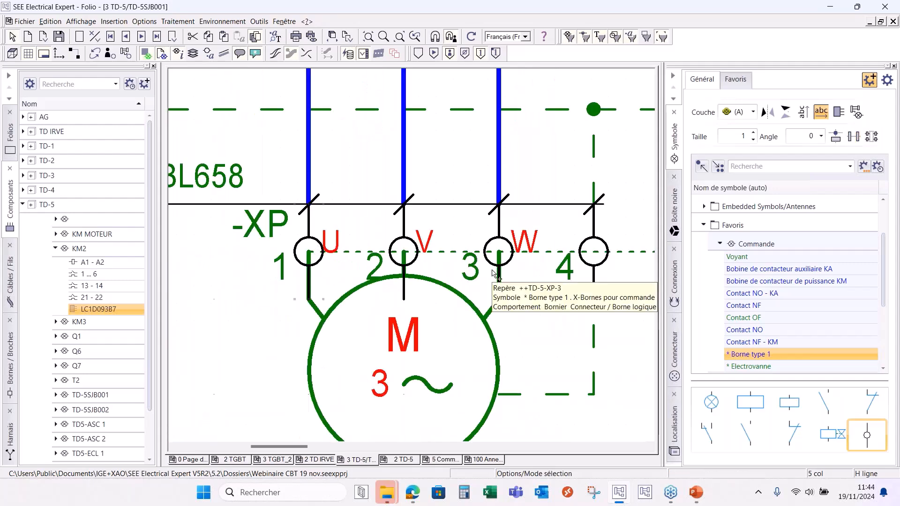
right_click(309, 229)
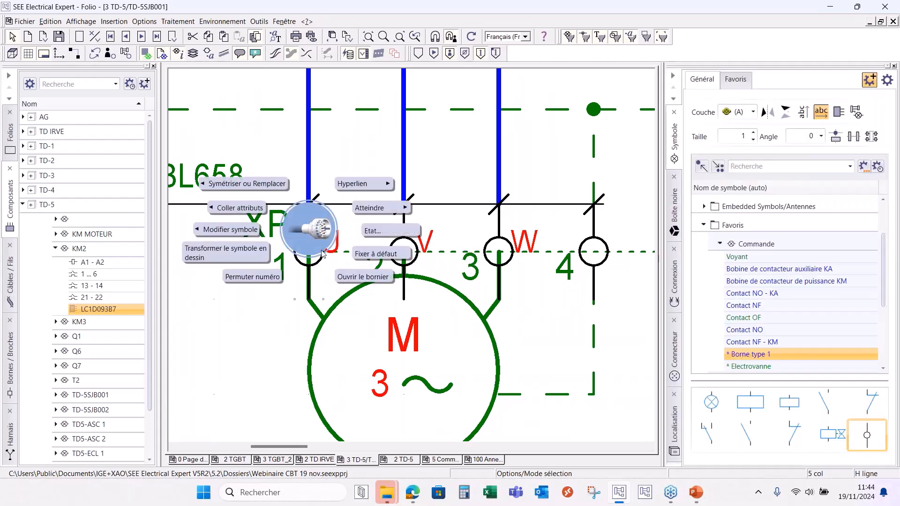
left_click(363, 277)
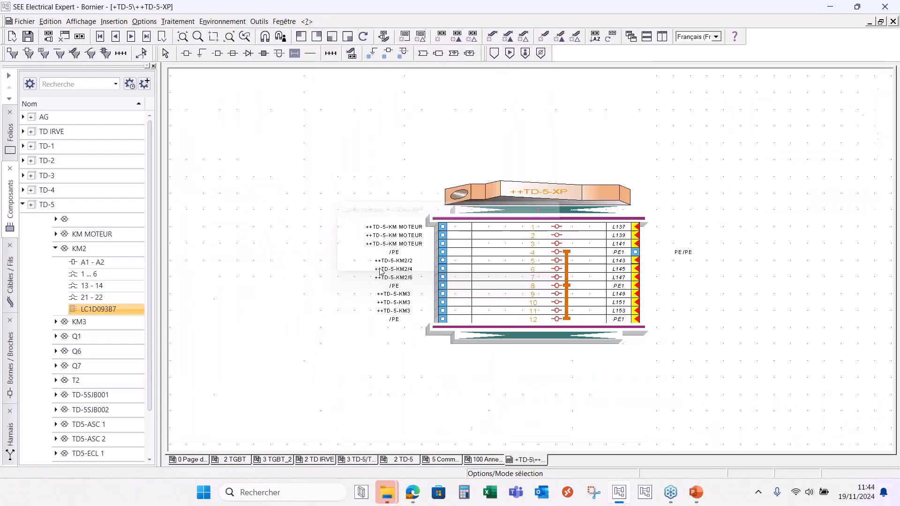
Return from the terminal strip view to power folio 3 TD-5/TD-5SJB001
left_click(188, 23)
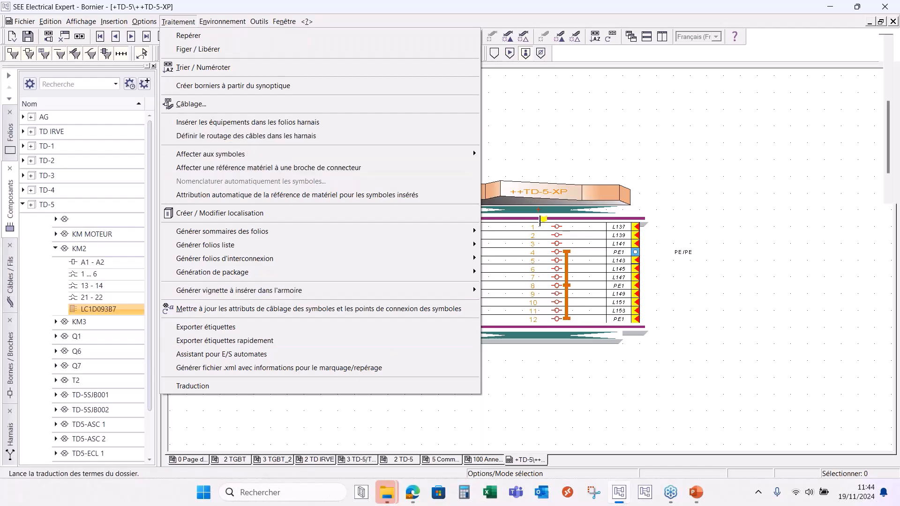
left_click(483, 459)
left_click(440, 459)
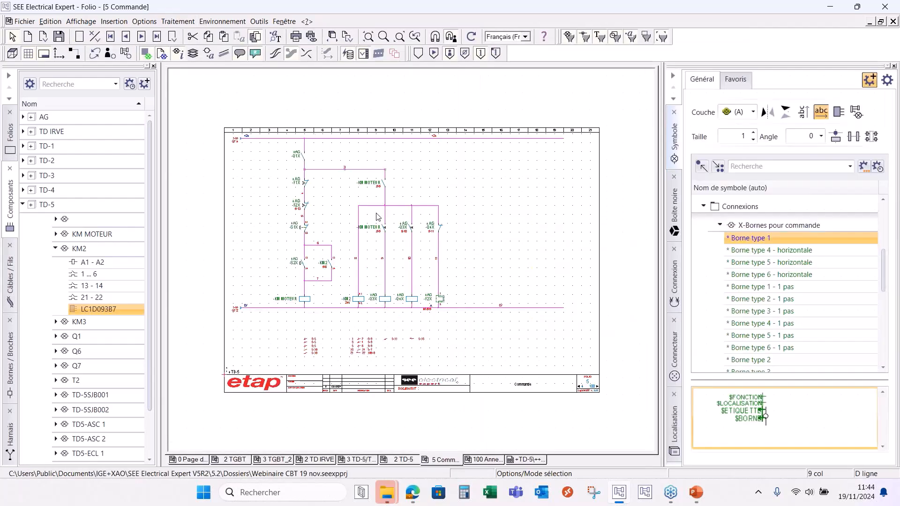
left_click(358, 460)
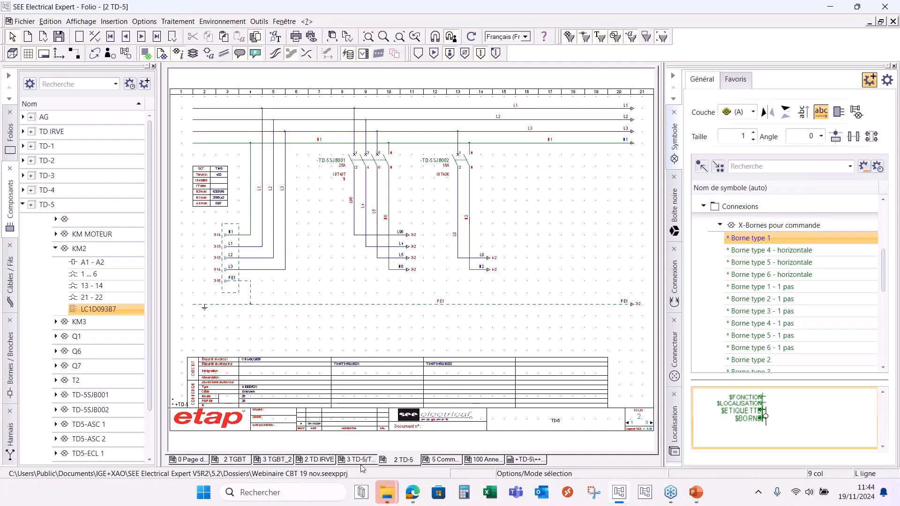
scroll(403, 294, "up", 5)
scroll(403, 294, "down", 5)
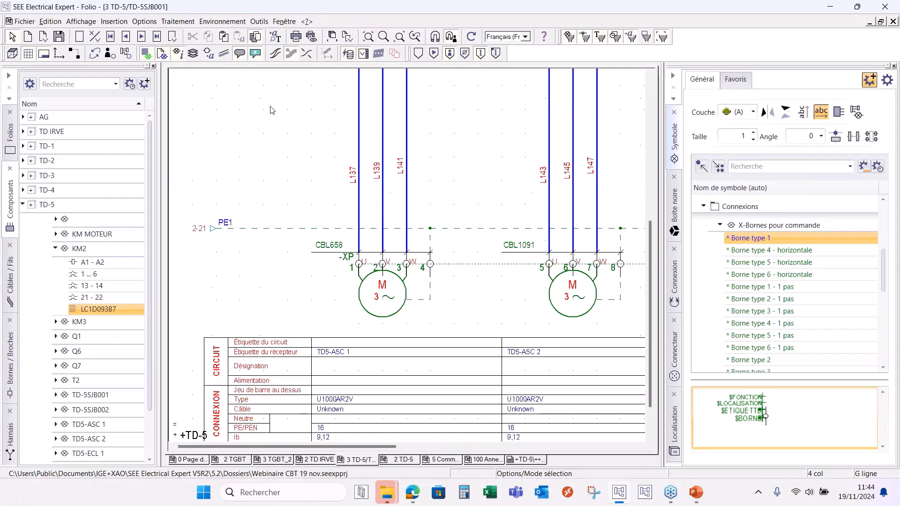
Try to update the physical wiring of the current folio's connections
left_click(177, 21)
left_click(214, 116)
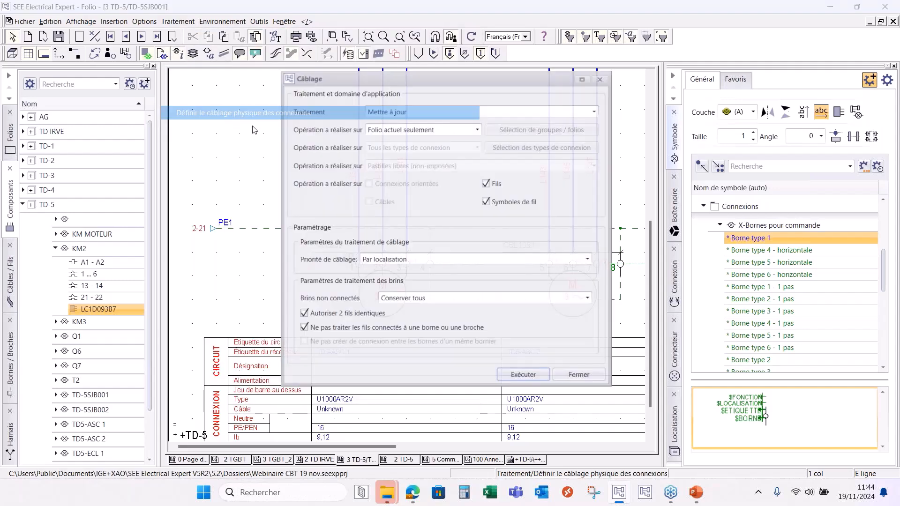
left_click(521, 382)
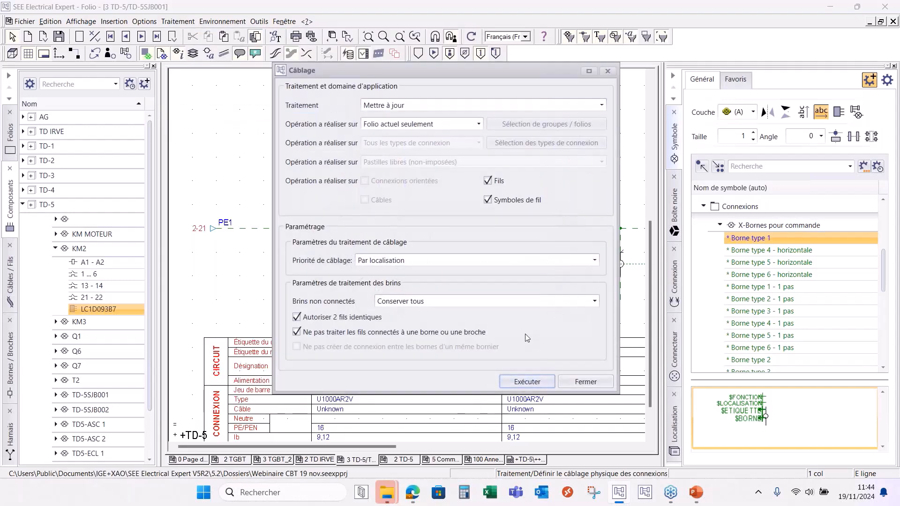
left_click(580, 381)
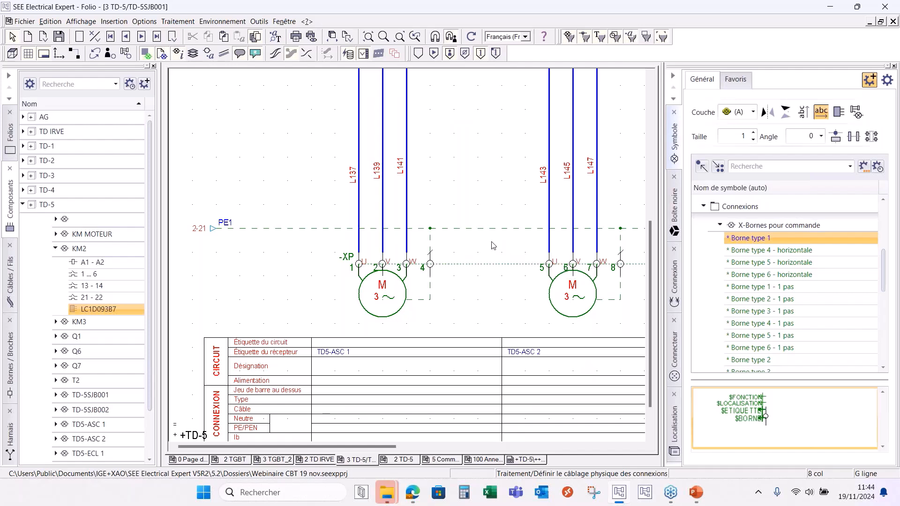
Run the physical wiring update again on the current folio only, with wiring priority by location and all unconnected strands kept
left_click(177, 22)
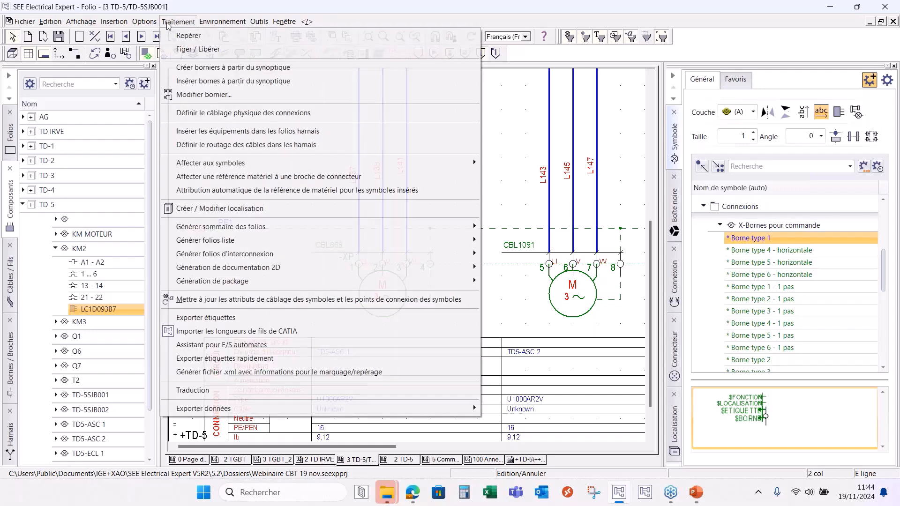
left_click(228, 113)
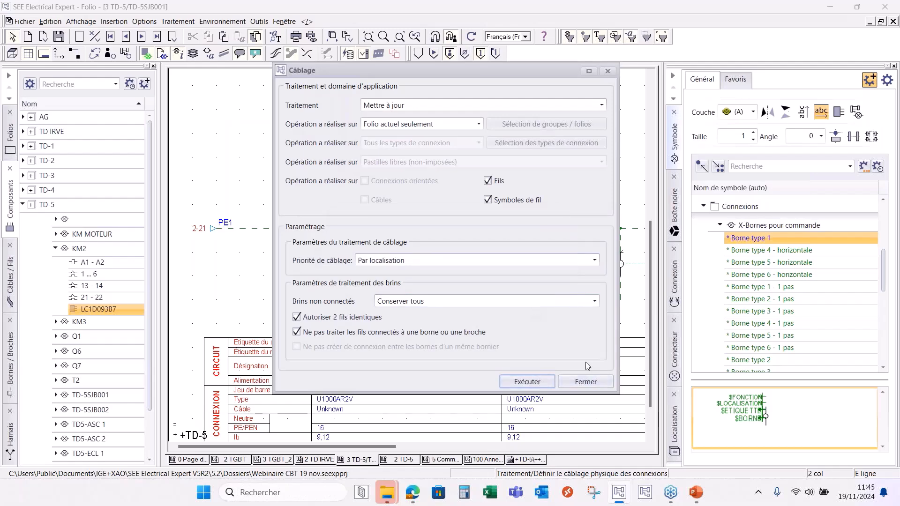
left_click(585, 382)
scroll(497, 448, "down", 1)
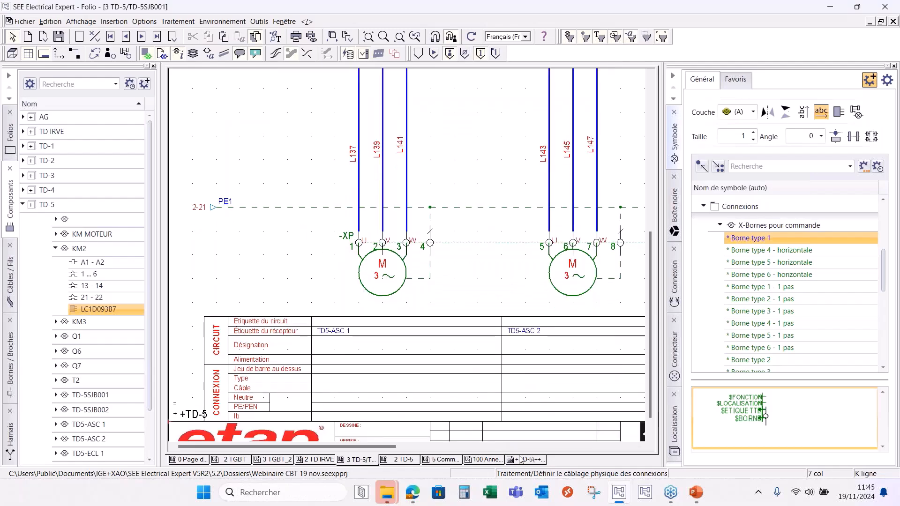
Return to terminal strip XP and swap its incoming and outgoing sides
left_click(522, 460)
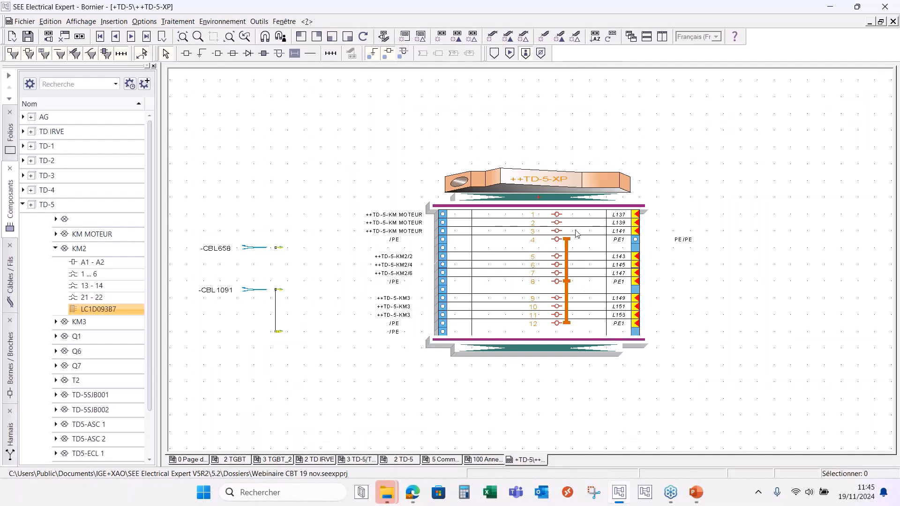
right_click(609, 182)
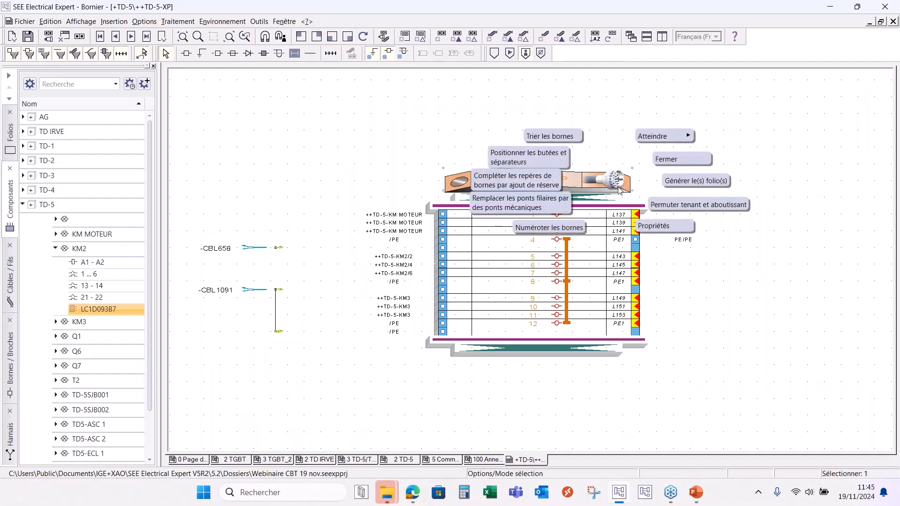
left_click(710, 206)
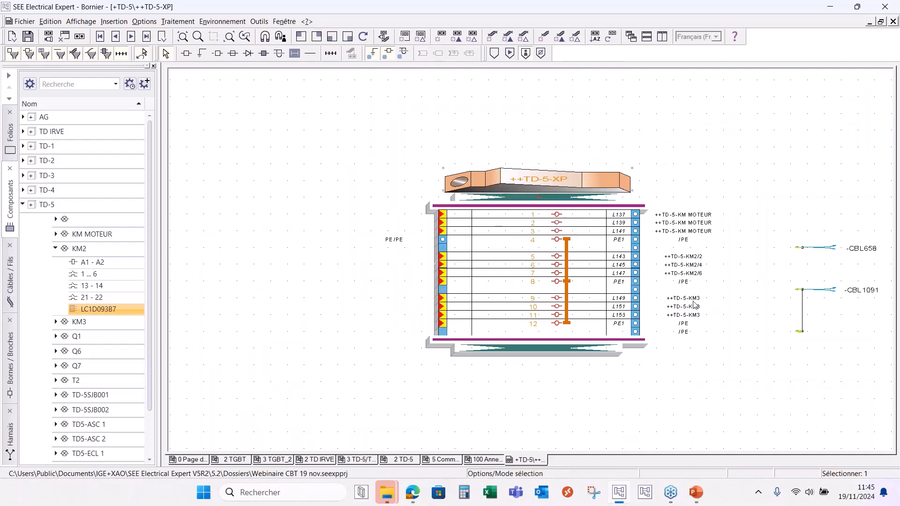
Assign equipment reference 10342 from the cable catalogue to cable CBL658
double_click(827, 252)
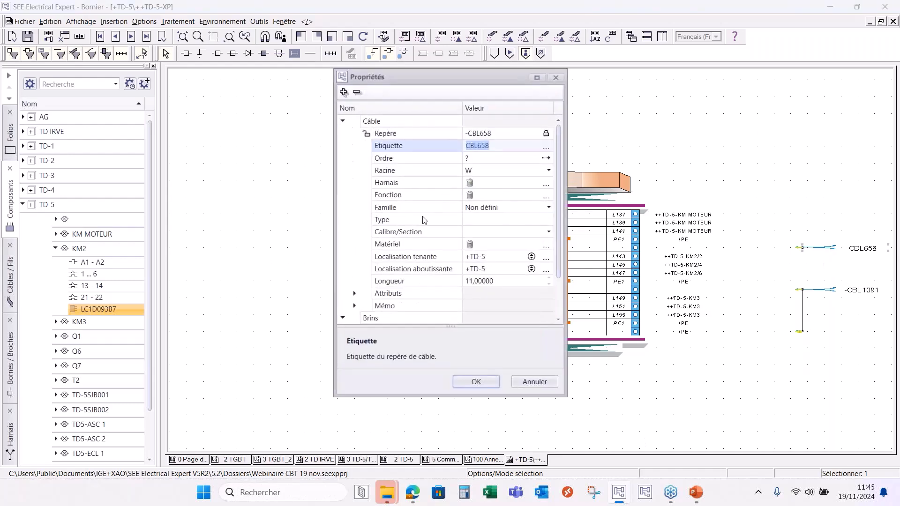
left_click(546, 246)
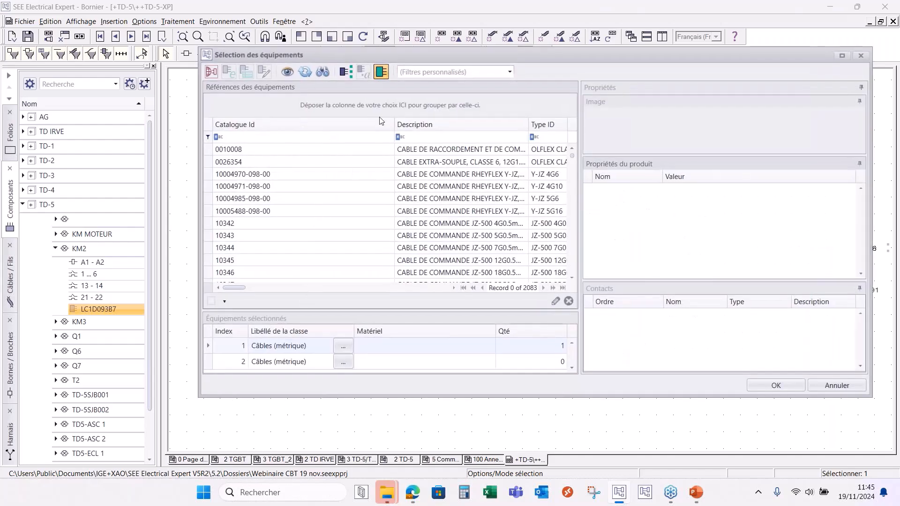
scroll(317, 228, "down", 1)
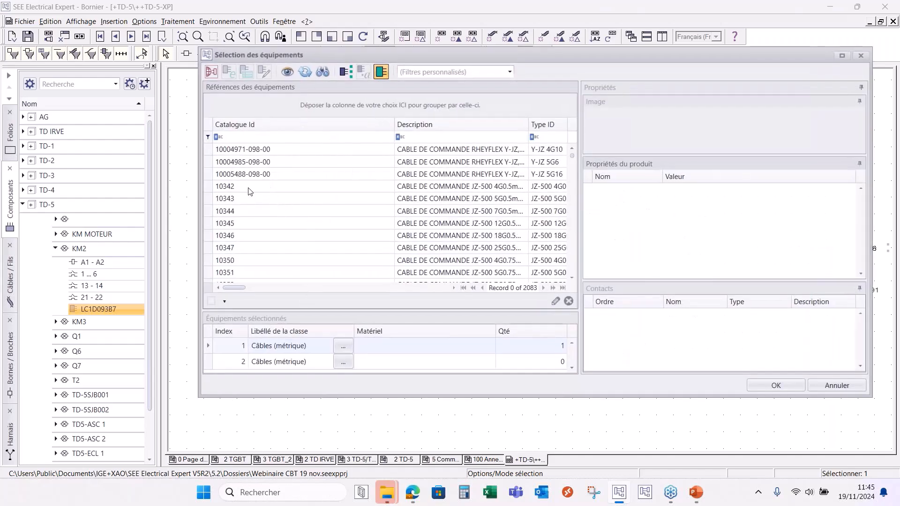
left_click(249, 187)
left_click(776, 386)
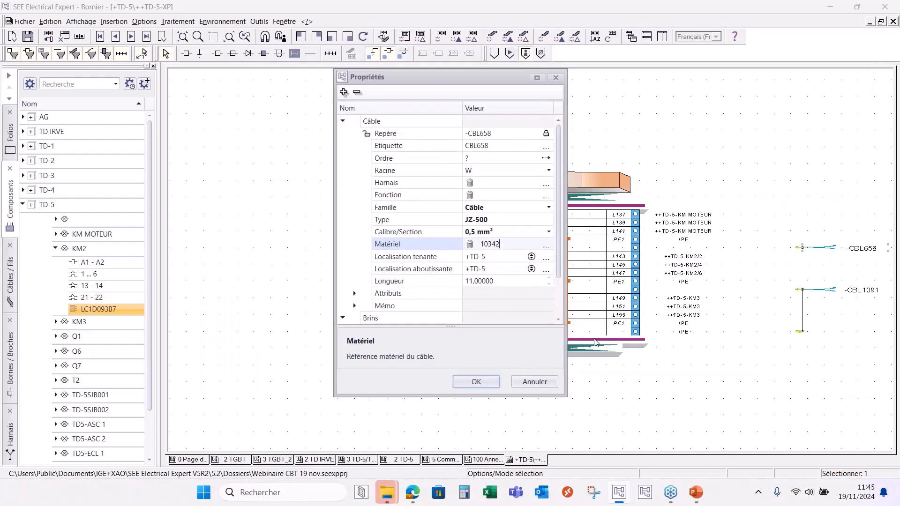
left_click(469, 382)
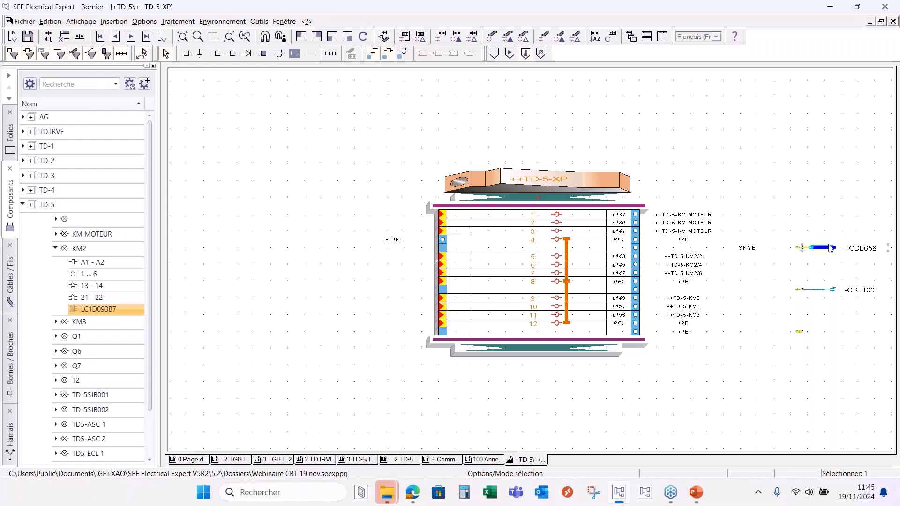
Generate the folio for terminal strip XP and go to the generated folio
right_click(586, 185)
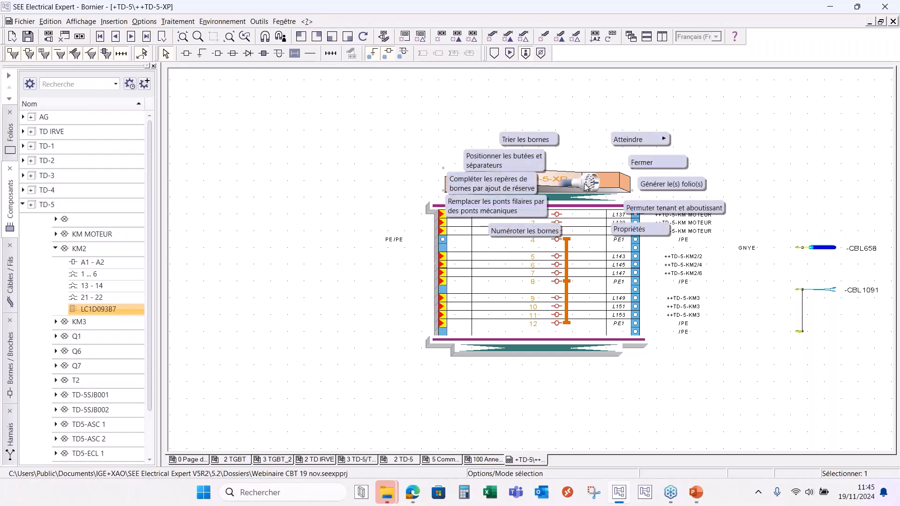
left_click(643, 185)
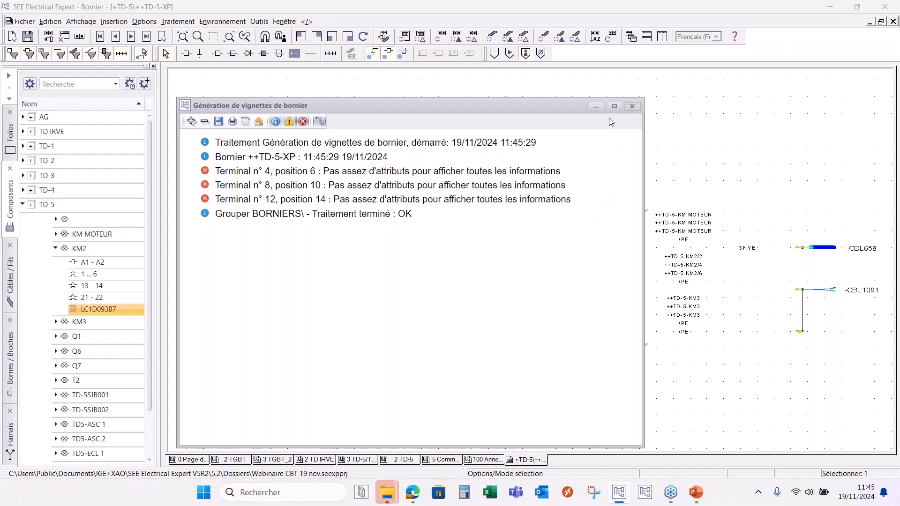
left_click(632, 106)
right_click(586, 177)
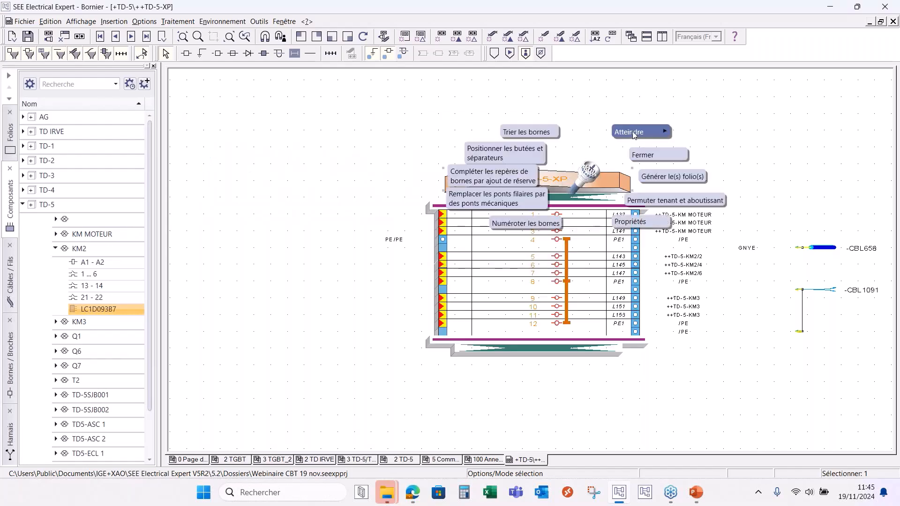
mouse_move(632, 132)
left_click(764, 129)
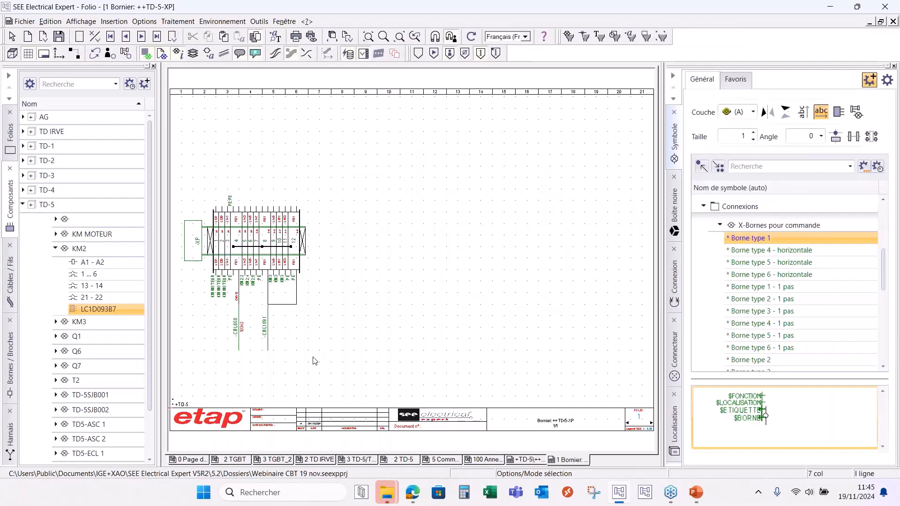
Examine the terminals, wire numbers, destinations and cables on the generated XP terminal strip folio
scroll(285, 314, "up", 2)
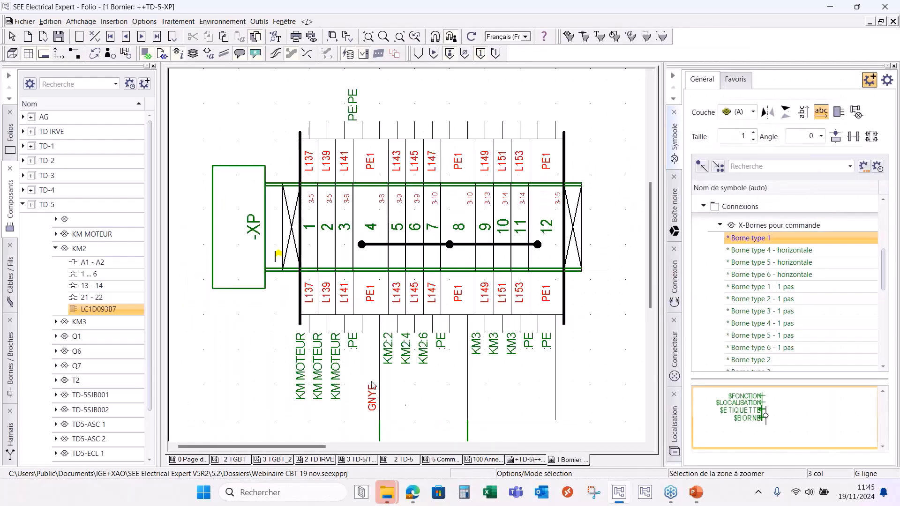
scroll(637, 383, "down", 1)
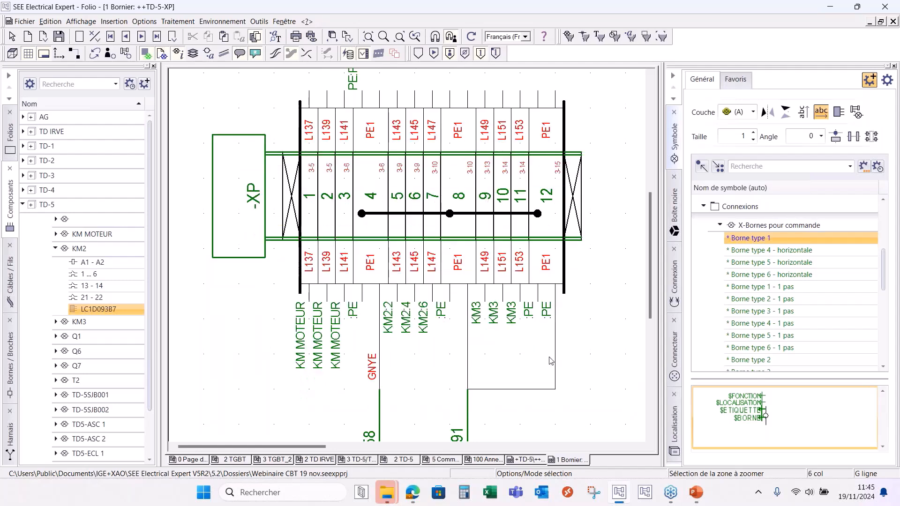
scroll(551, 360, "down", 2)
scroll(478, 328, "up", 2)
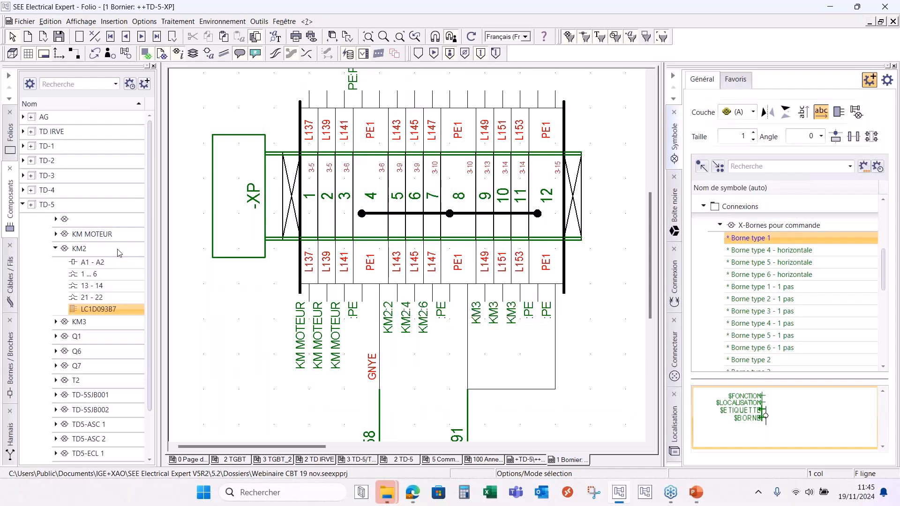
scroll(351, 301, "down", 2)
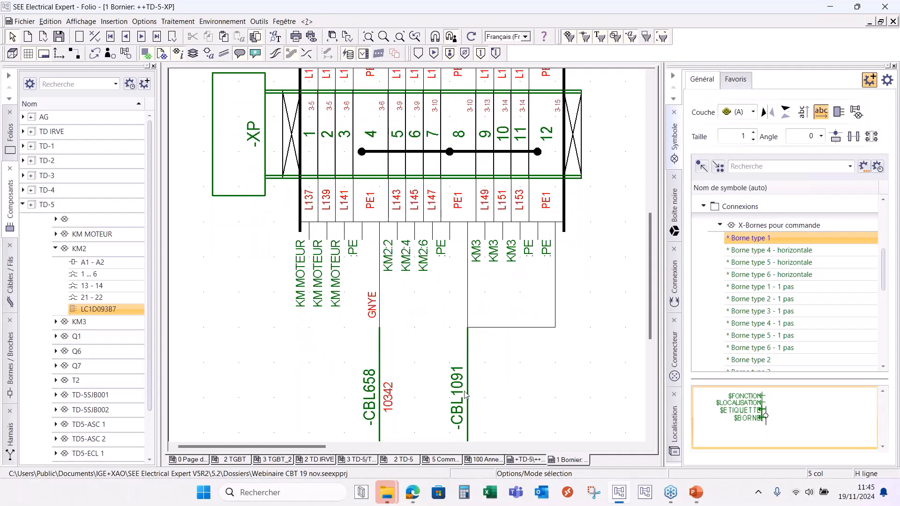
Close all open folios through the list of open folios
left_click(285, 21)
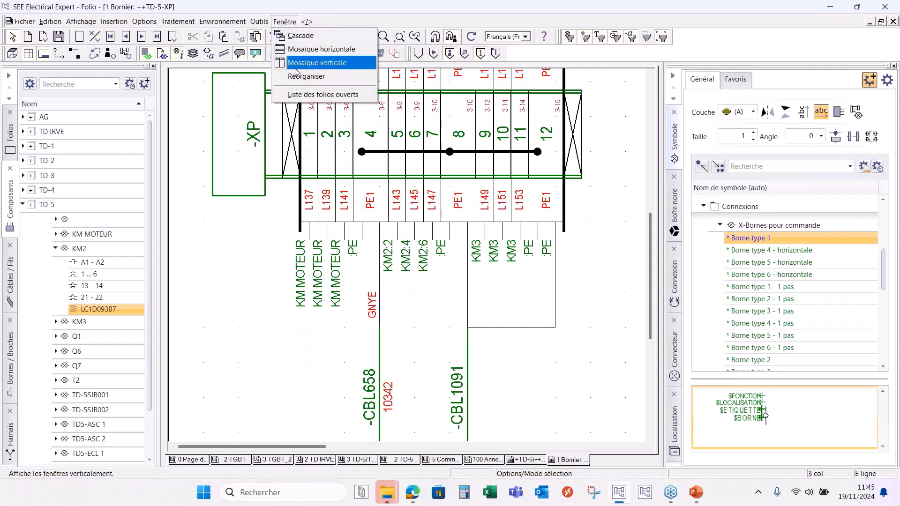
left_click(302, 94)
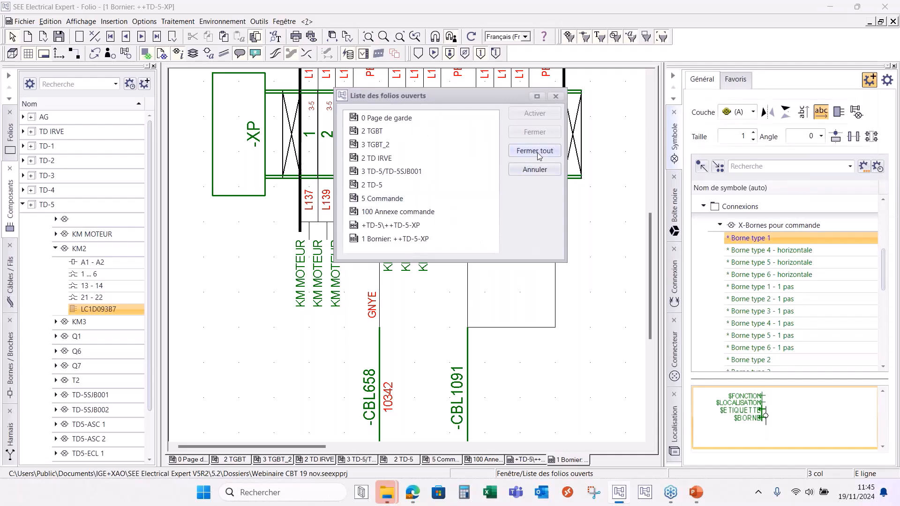
key("Return")
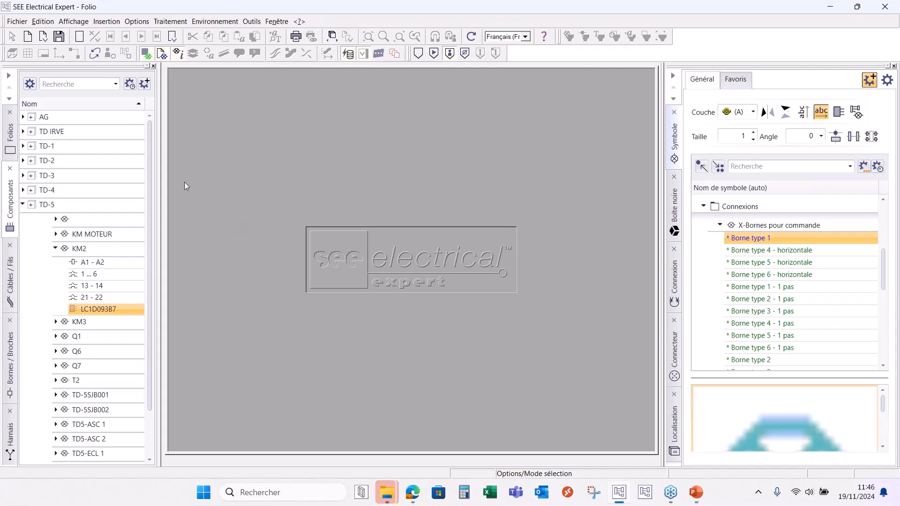
Start a Caneco BT unifilaire import from the file Webinaire-Caneco BT-Etap.xml
left_click(17, 21)
mouse_move(91, 253)
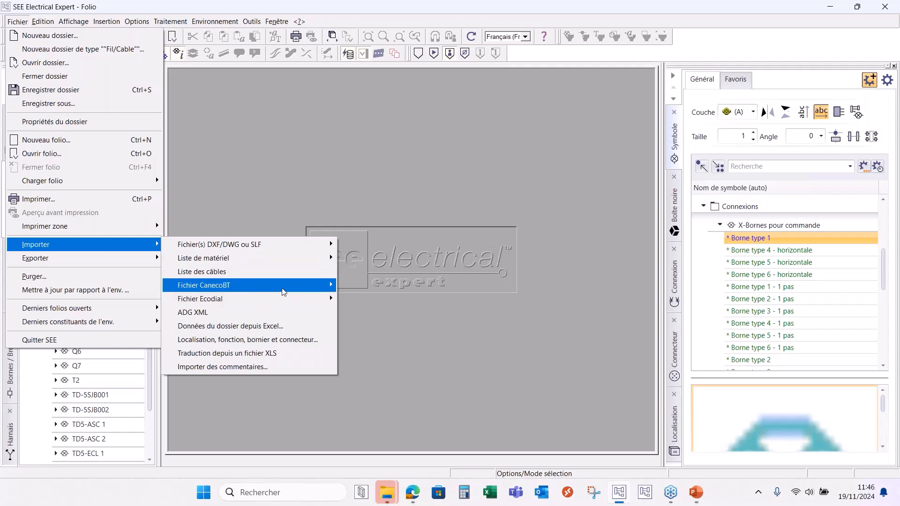
mouse_move(282, 292)
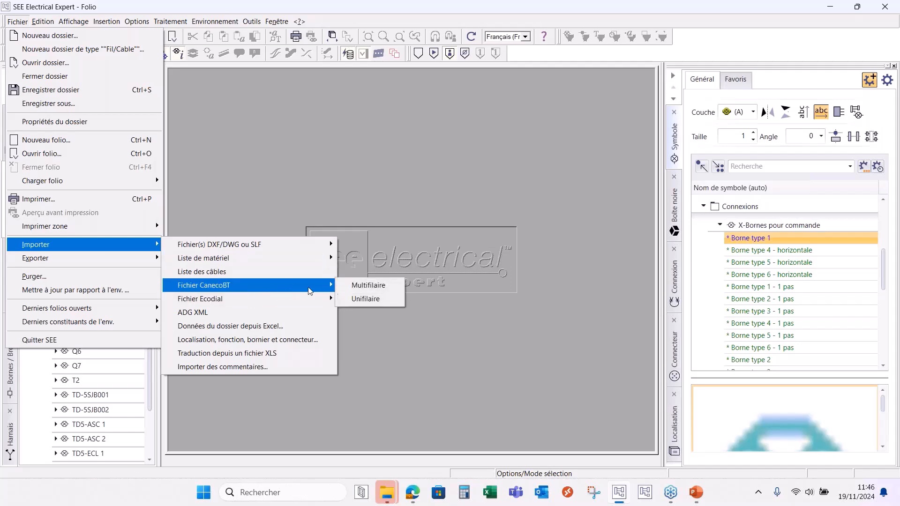
left_click(378, 298)
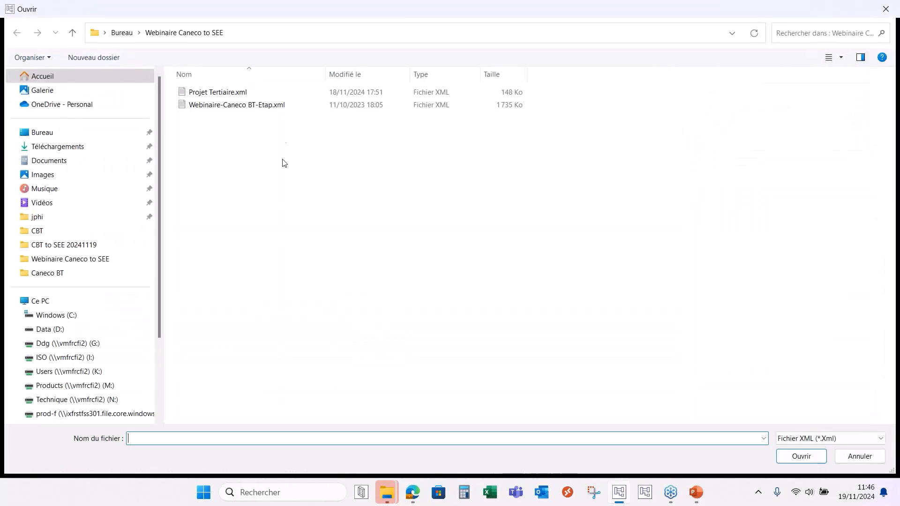
left_click(209, 106)
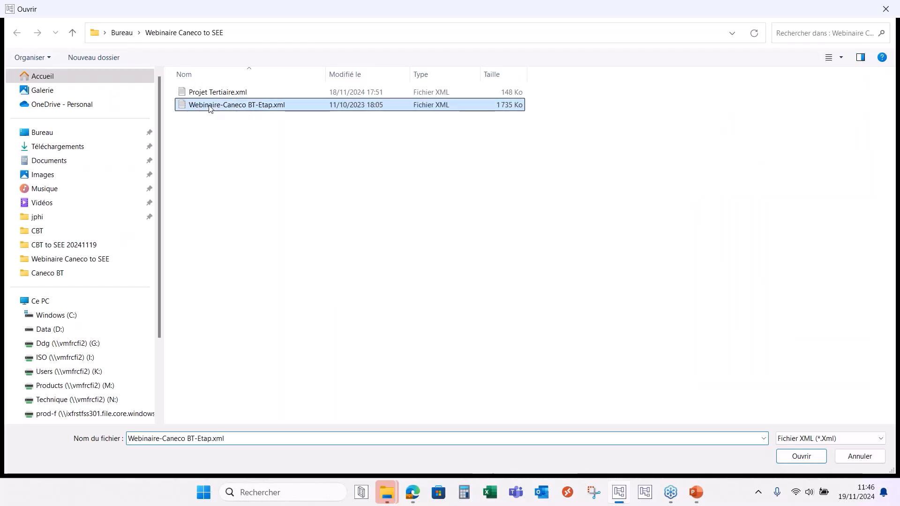
double_click(210, 105)
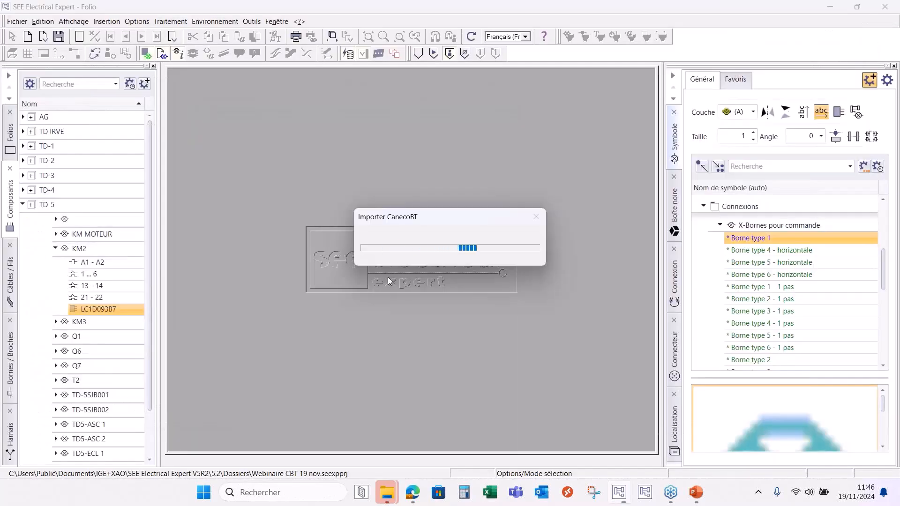
Import switchboards TGBT and TD-5, duplicating the existing cabinets under new names, and close the import summary
left_click(303, 211)
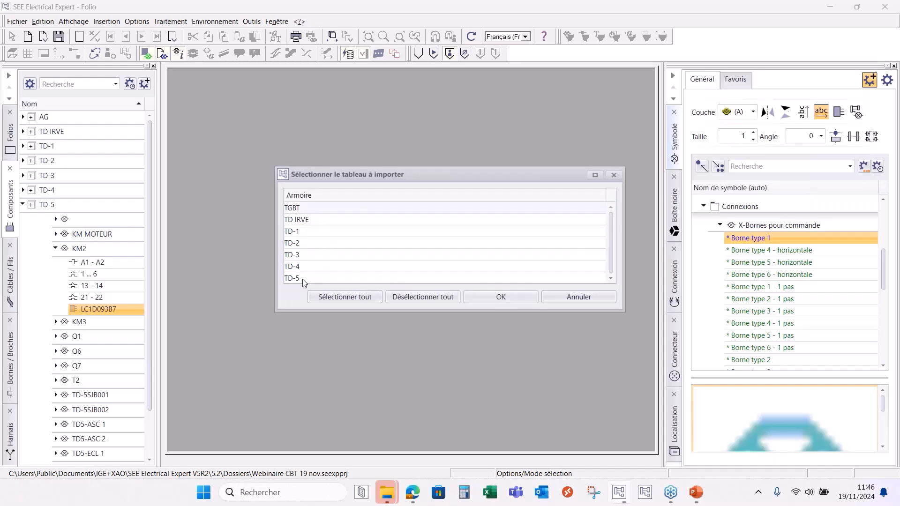
left_click(508, 295)
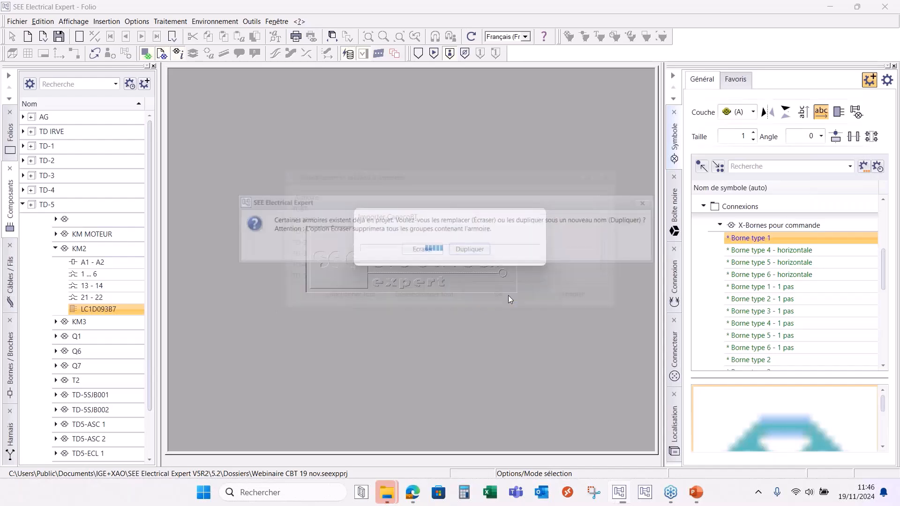
left_click(475, 249)
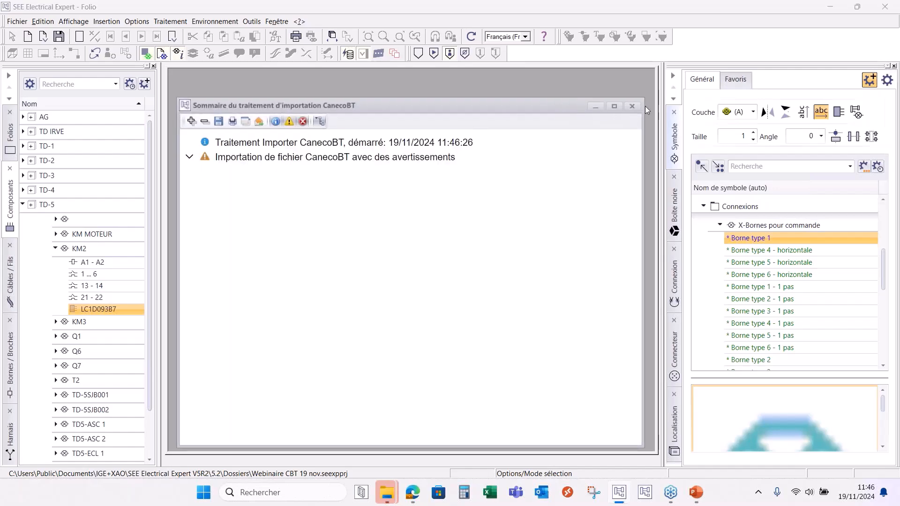
left_click(632, 106)
Open folio 2 TD-5 and then folio 3 TD-5/TD-5SJB001 from the duplicated group TD-5_1
left_click(13, 156)
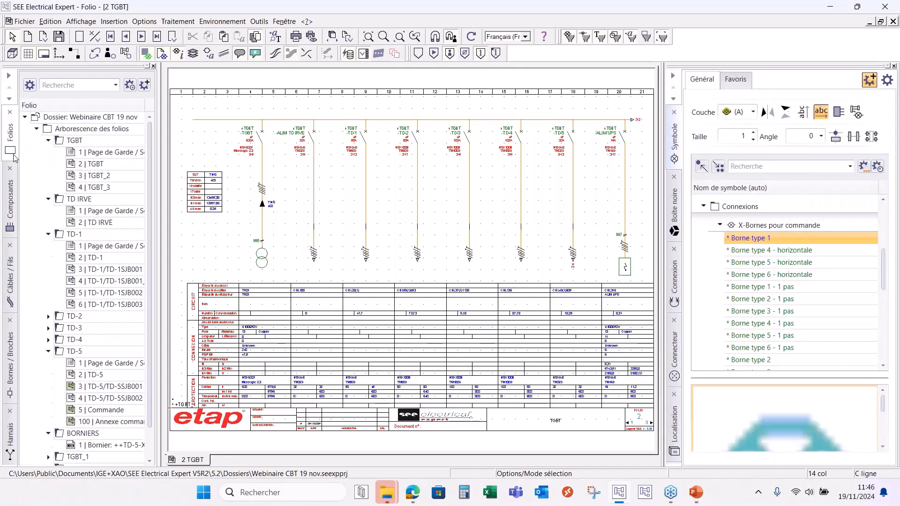
scroll(76, 326, "down", 1)
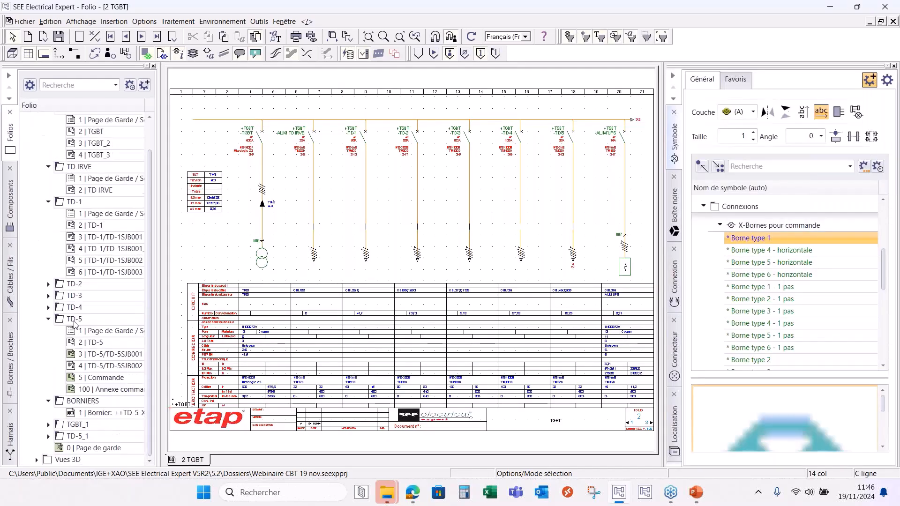
double_click(84, 436)
left_click(135, 460)
double_click(134, 456)
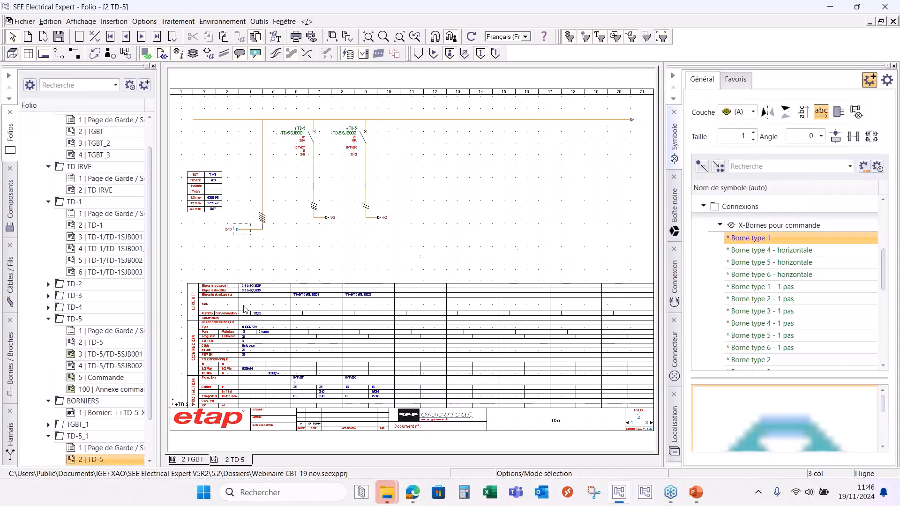
scroll(108, 365, "down", 2)
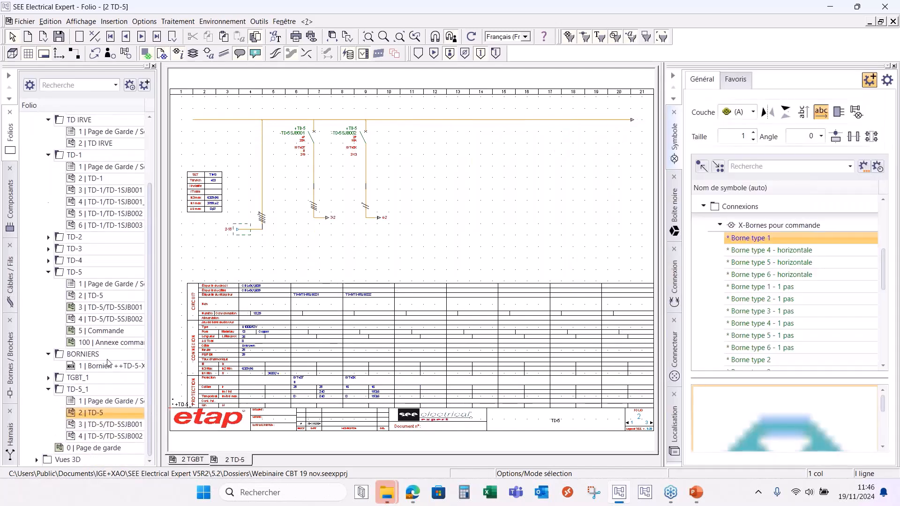
double_click(92, 424)
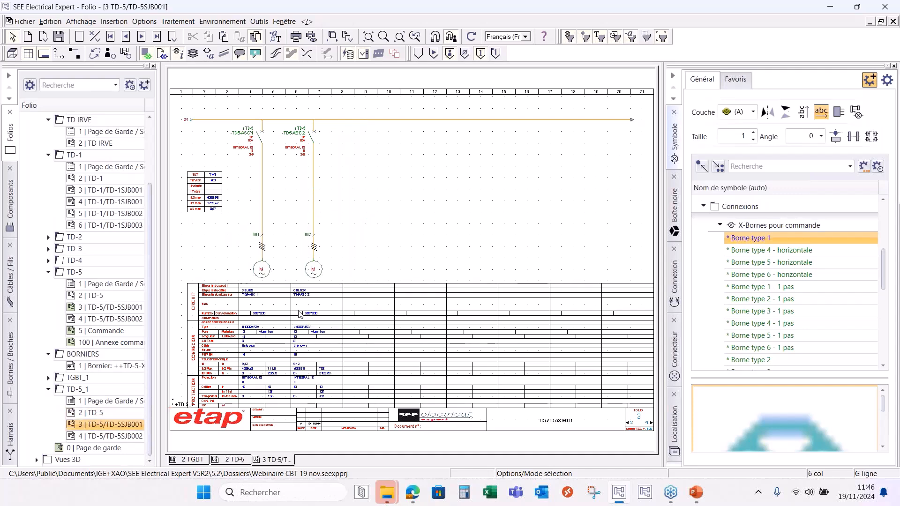
Follow cross-reference 3-5 of circuit breaker TD5-ASC 1 from the unifilaire folio to its multifilaire counterpart
key("z")
left_click_drag(229, 109, 346, 199)
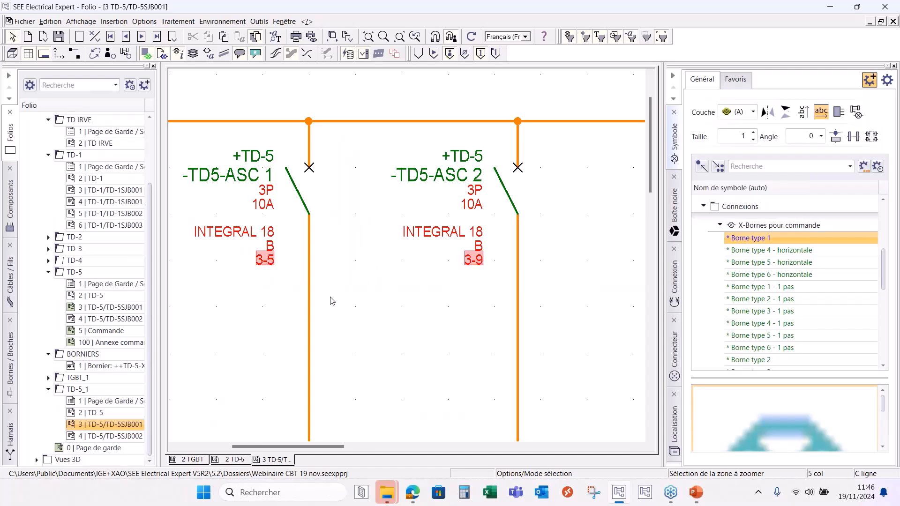
double_click(265, 259)
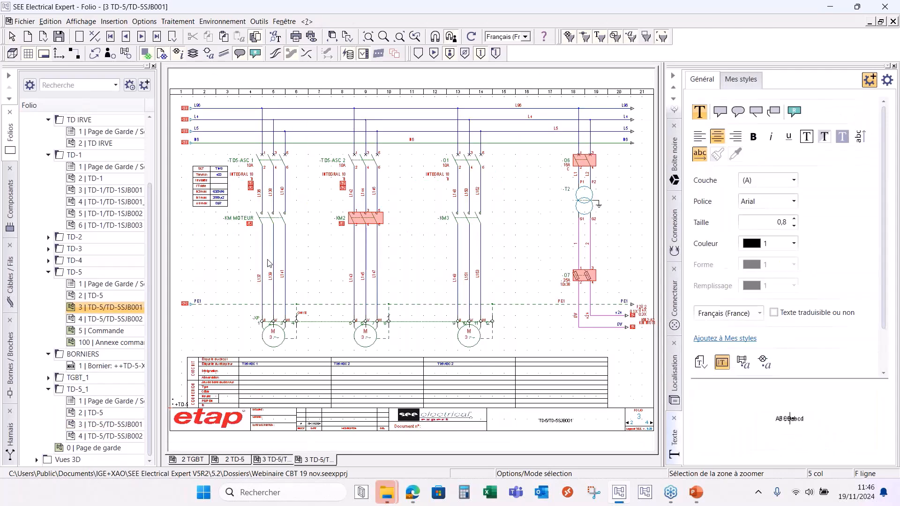
Relabel circuit breaker TD5-ASC 1 as Q20 on the multifilaire folio and follow its cross-reference back to the unifilaire folio
left_click_drag(226, 136, 284, 189)
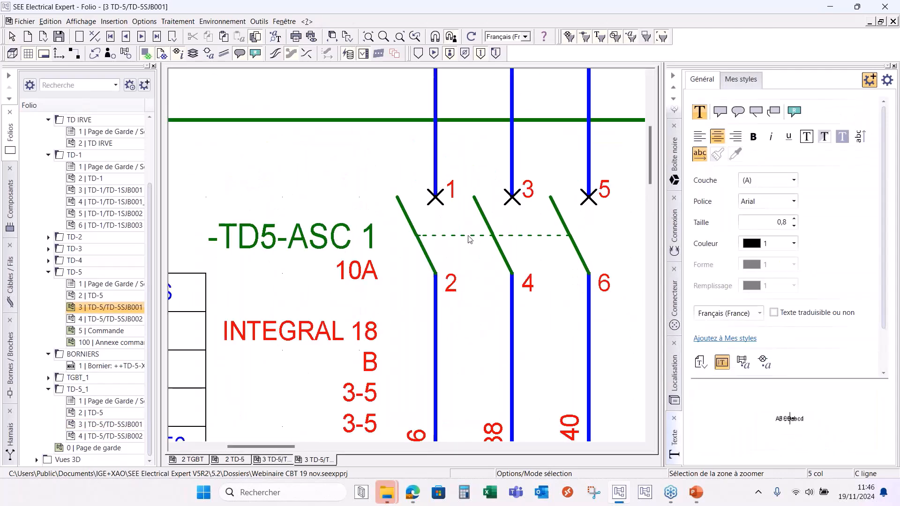
double_click(470, 240)
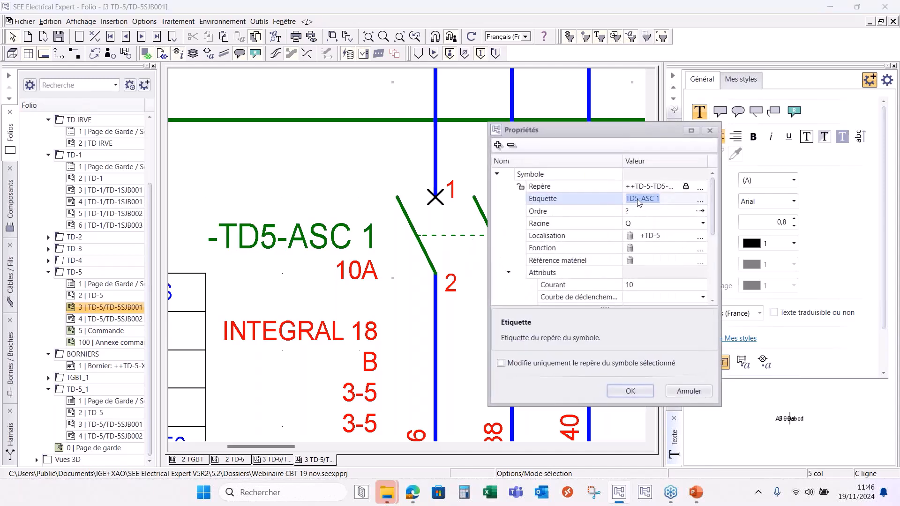
type("Q20")
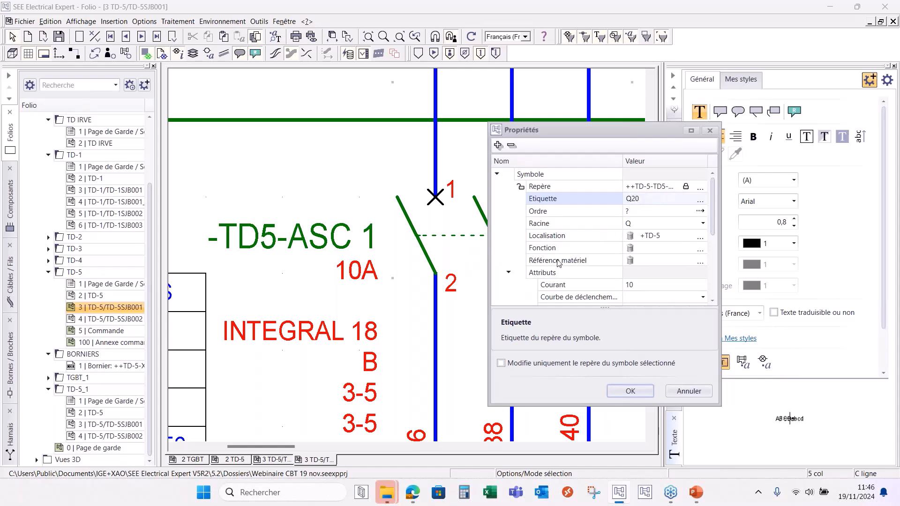
left_click(630, 391)
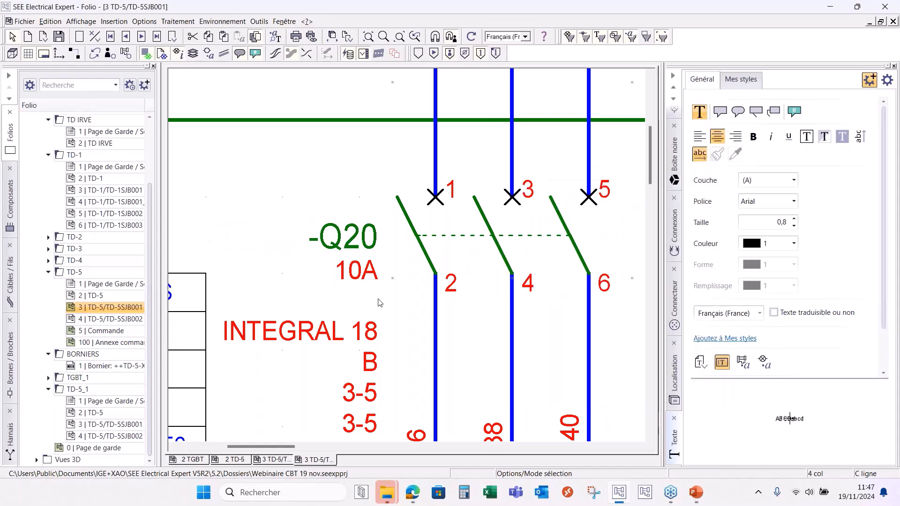
scroll(370, 323, "down", 3)
double_click(369, 323)
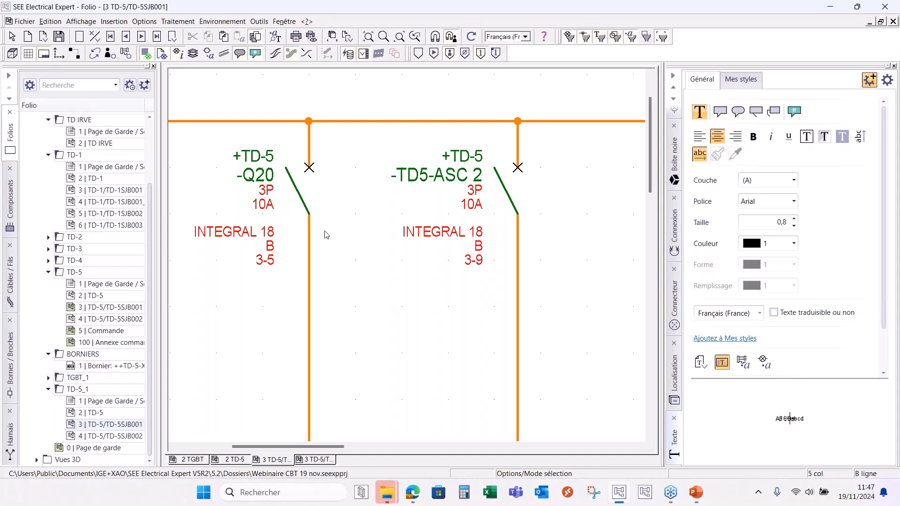
left_click(187, 24)
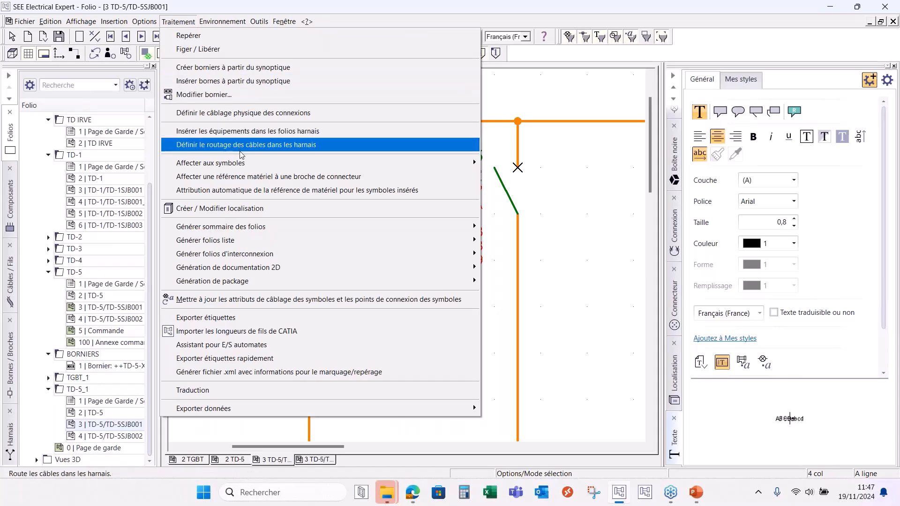
left_click(291, 176)
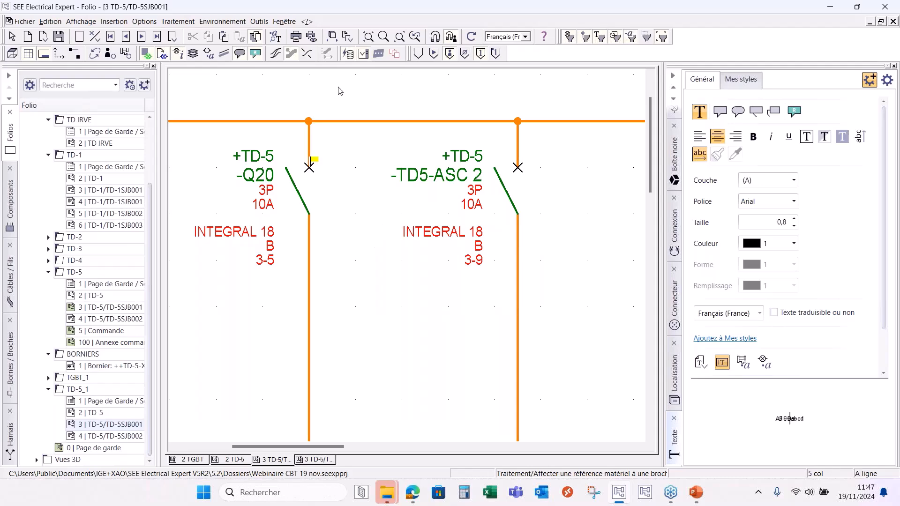
left_click(129, 190)
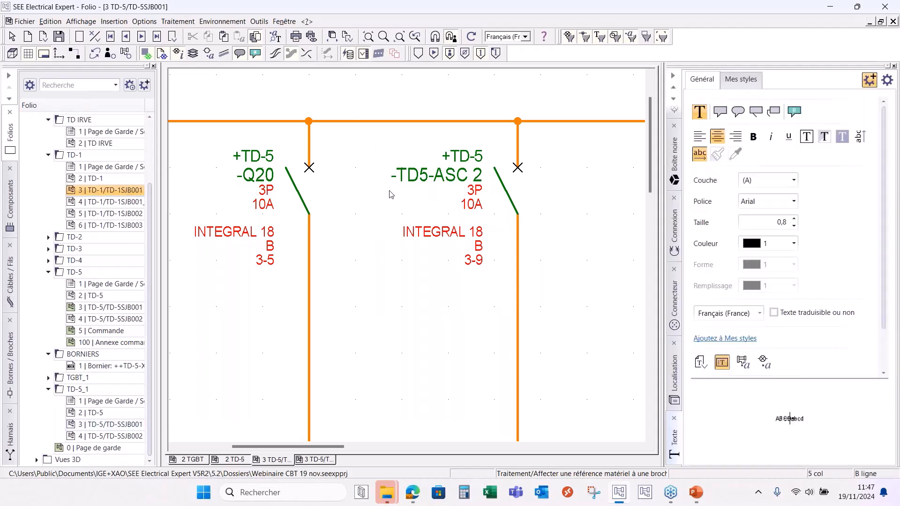
scroll(391, 194, "up", 3)
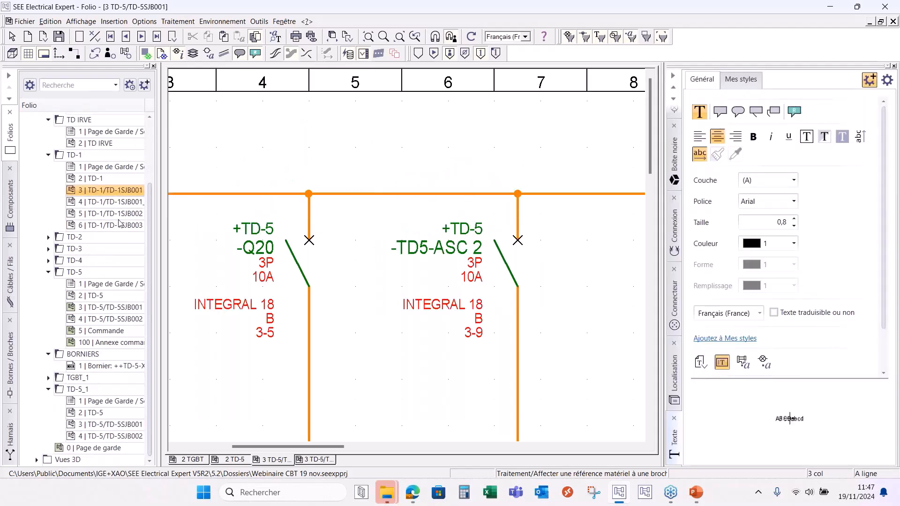
Return to multifilaire folio 3 TD-5/TD-5SJB001 and view the properties of the motor at XP terminals 1 to 3, changing nothing
double_click(103, 307)
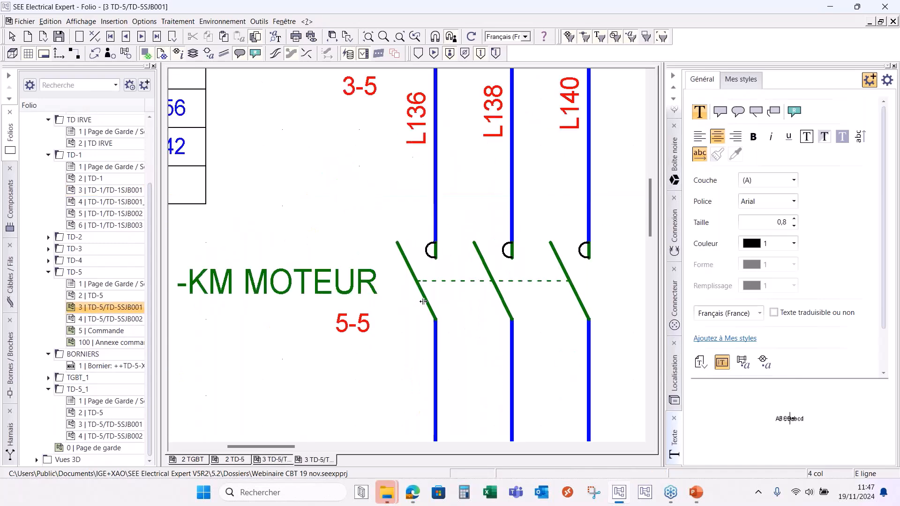
scroll(423, 302, "down", 10)
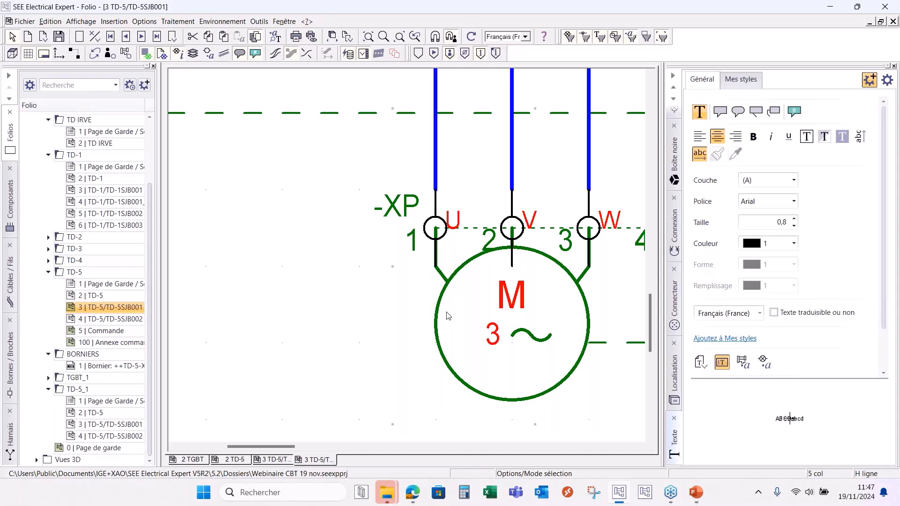
double_click(448, 311)
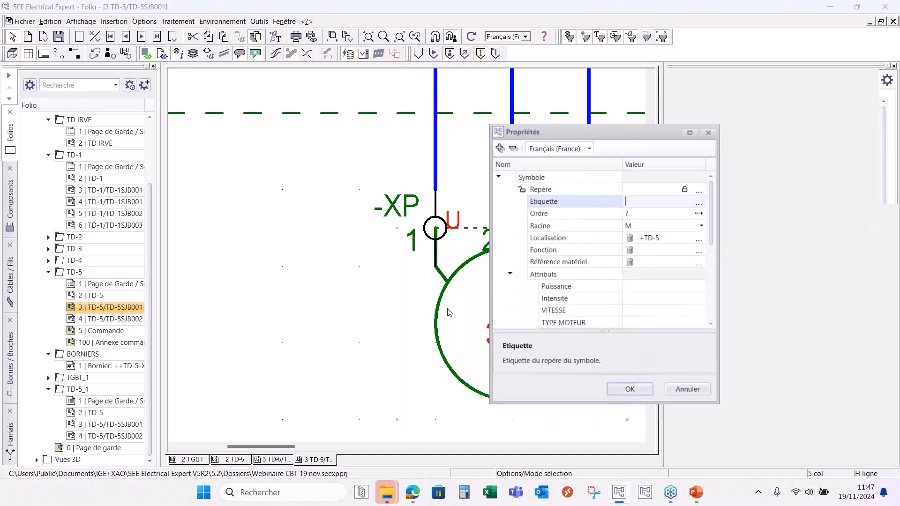
left_click(697, 391)
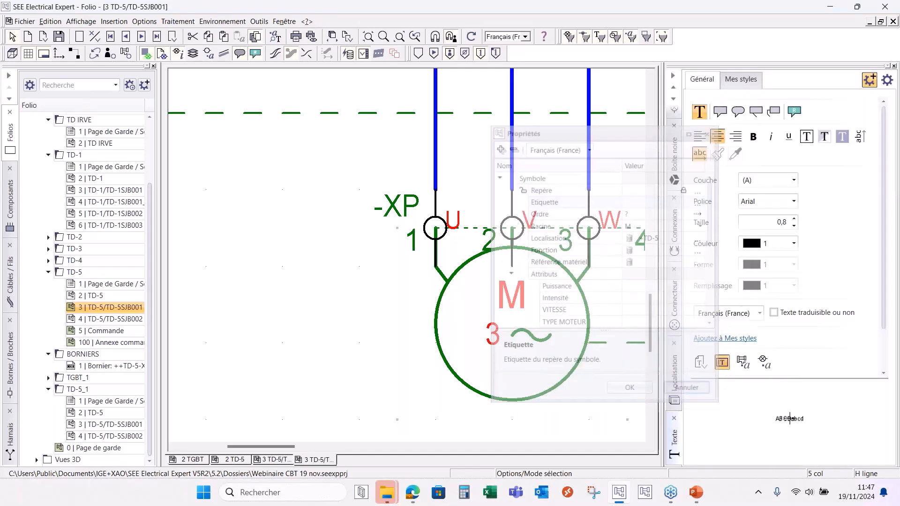
Run the automatic material reference attribution for inserted symbols, dismiss its report and check the motor's properties without changing them
left_click(177, 23)
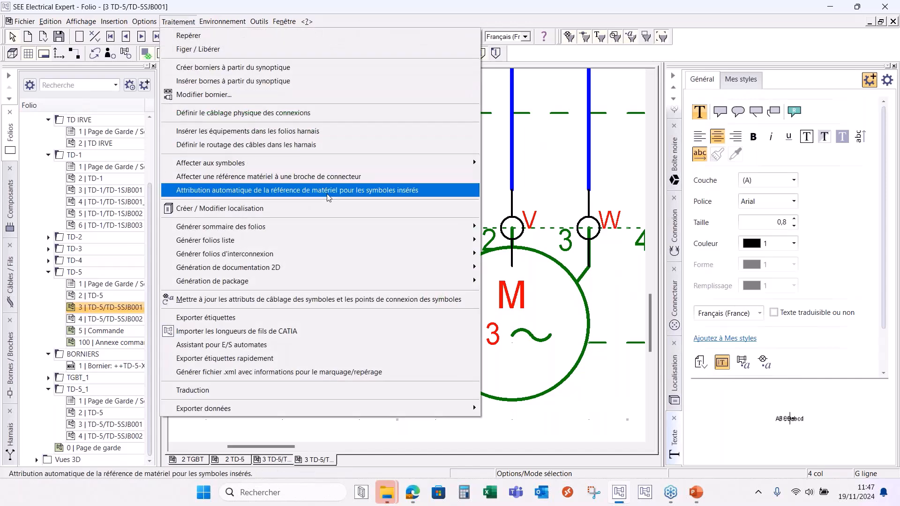
left_click(305, 190)
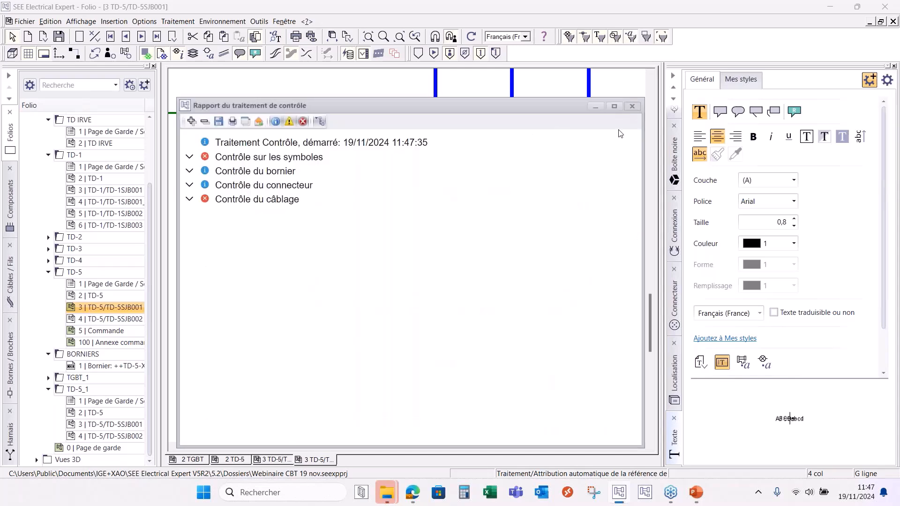
left_click(631, 106)
double_click(456, 321)
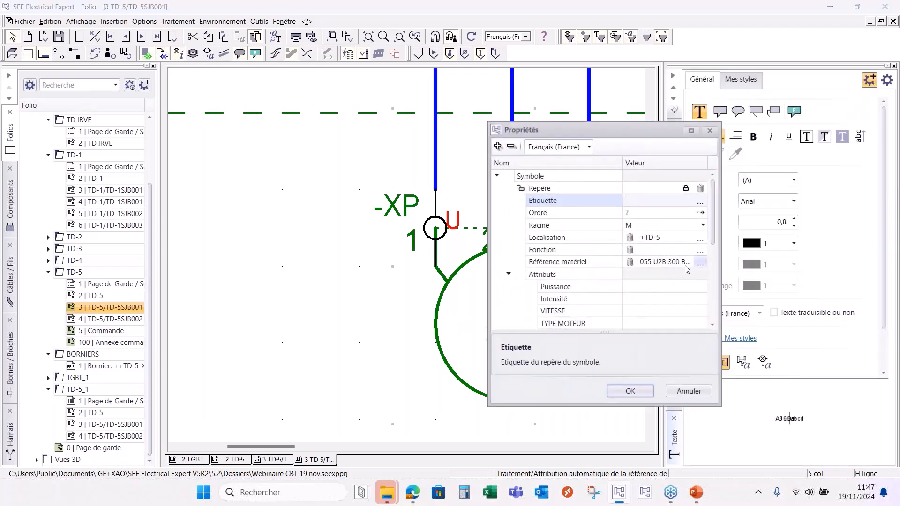
left_click(679, 392)
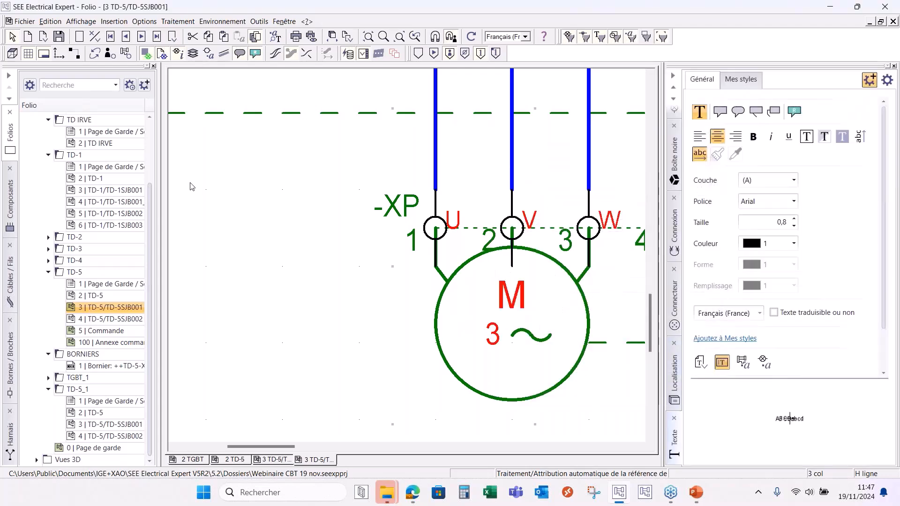
Generate list folios for group TD-5 from "Liste du matériel triée par localisation et repère" and "Liste des câbles triée par repère"
right_click(80, 273)
left_click(136, 380)
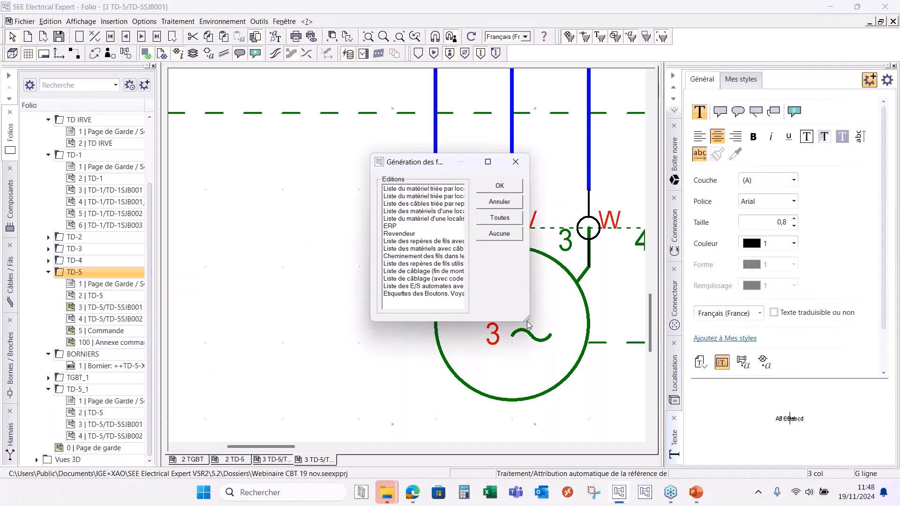
left_click_drag(528, 321, 649, 390)
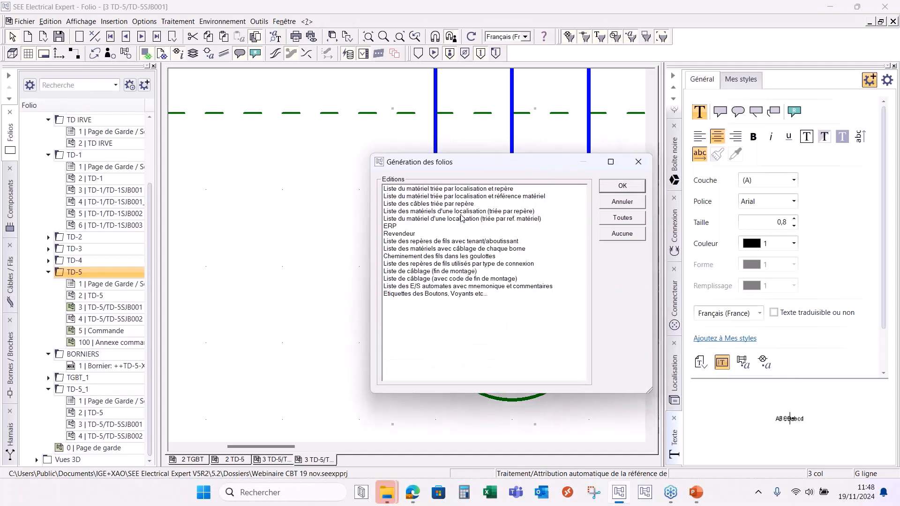
left_click(433, 189)
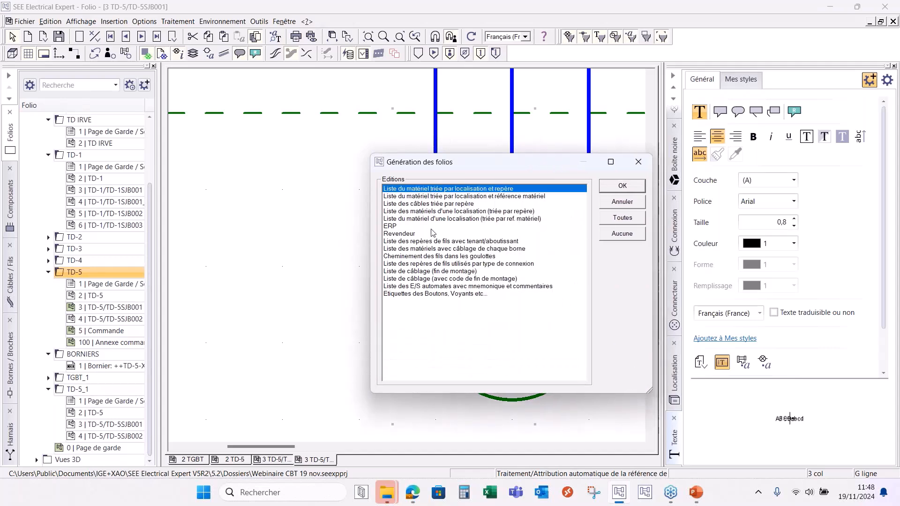
left_click(433, 204)
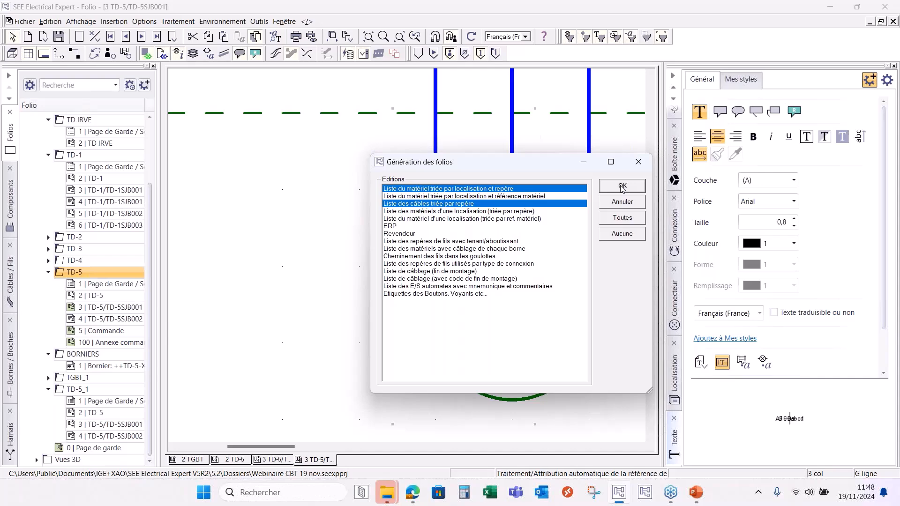
left_click(622, 187)
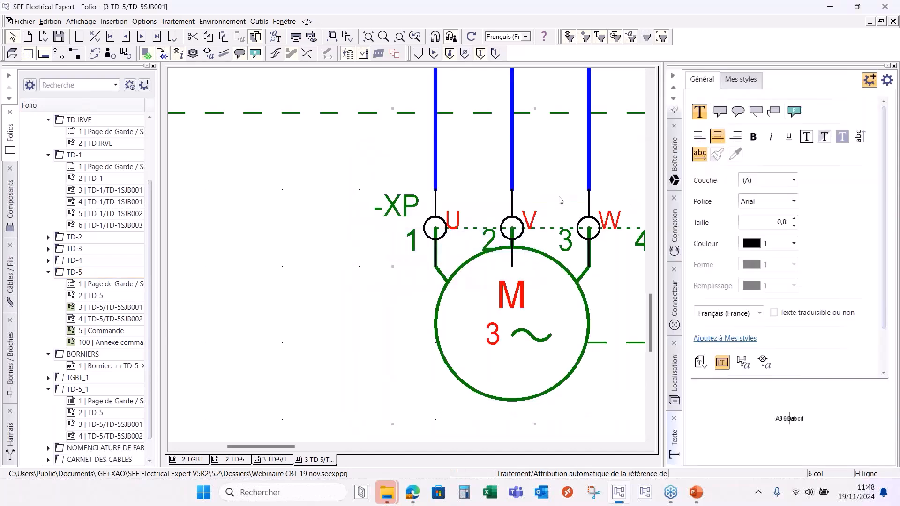
Open folio 1 Nomenclature matériel and examine the labels, folios and designations of the listed material
left_click(106, 416)
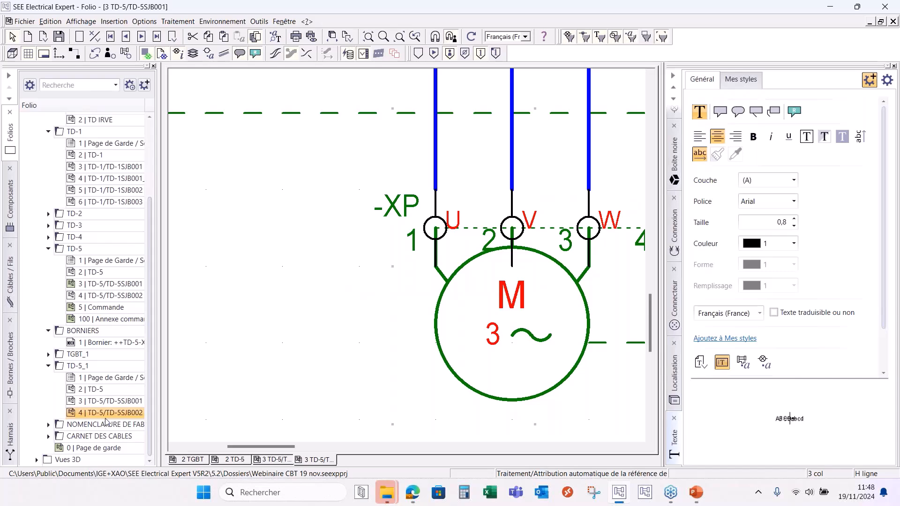
double_click(107, 425)
double_click(112, 437)
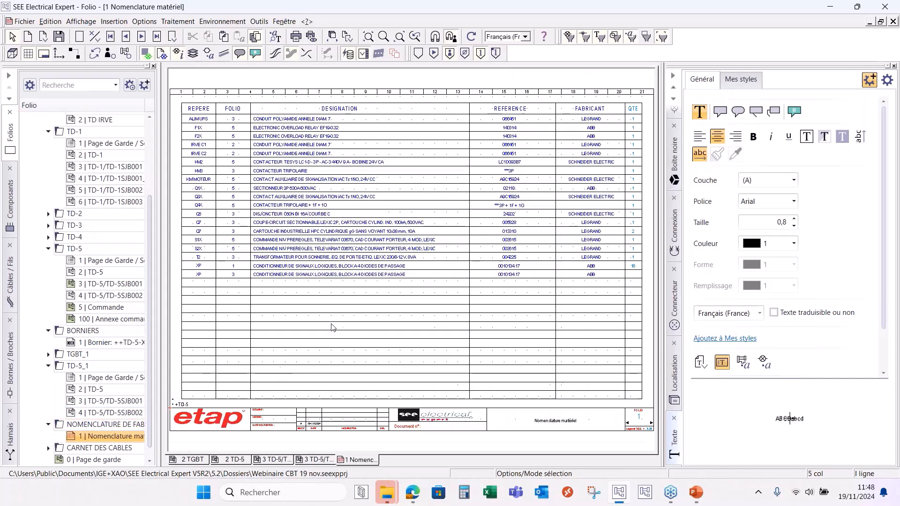
middle_click_drag(171, 92, 341, 217)
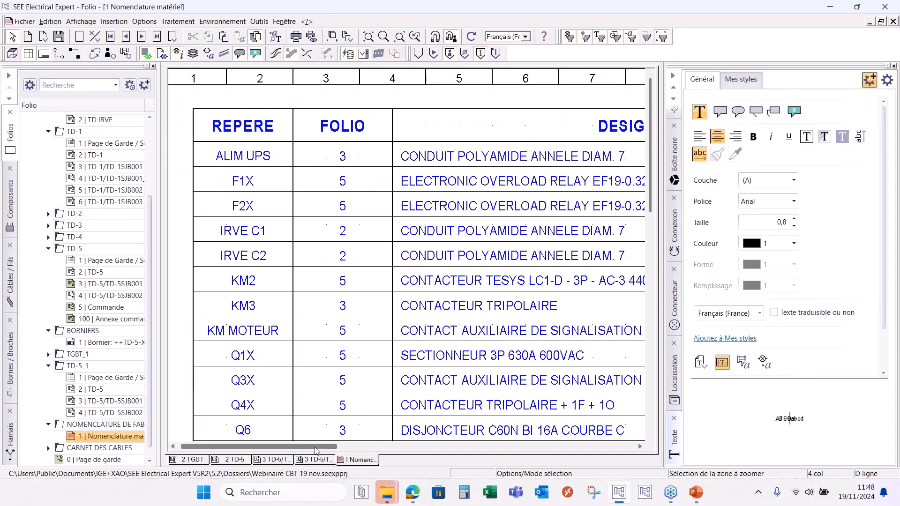
left_click_drag(316, 451, 271, 445)
scroll(357, 441, "down", 3)
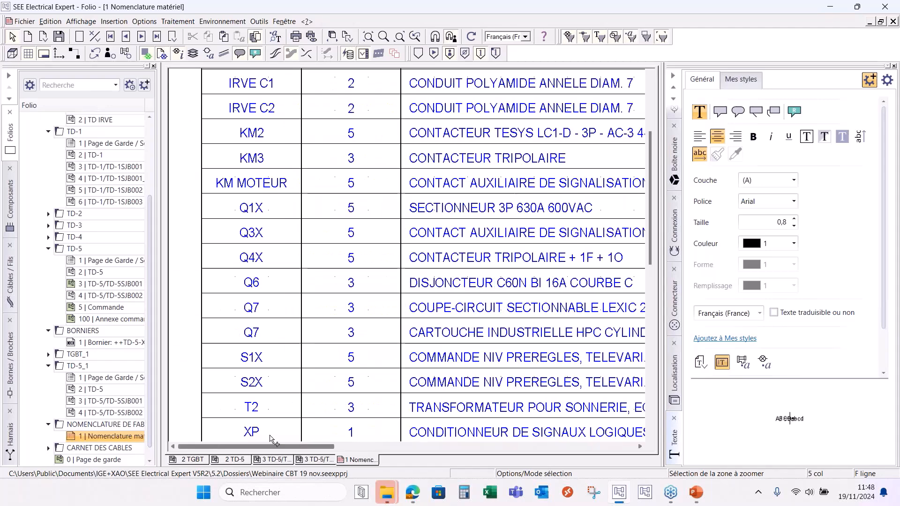
scroll(292, 347, "down", 2)
scroll(295, 342, "up", 5)
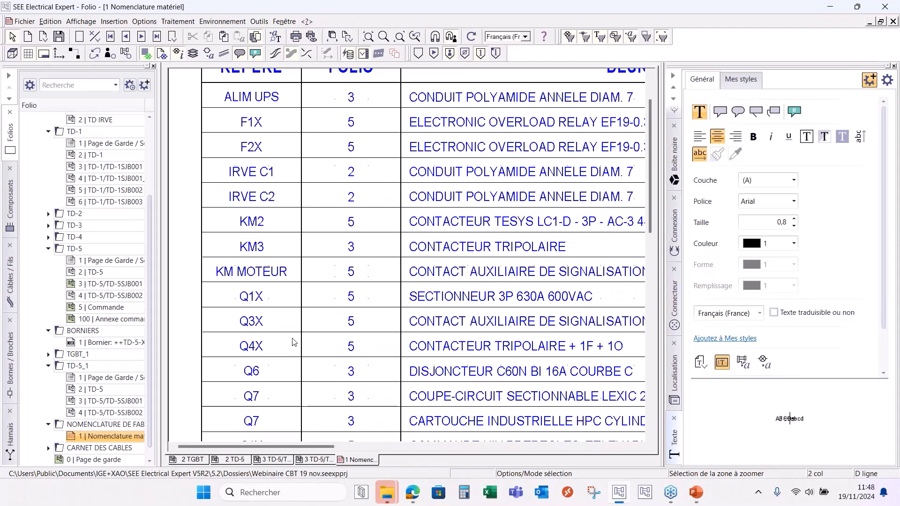
Open folio 1 of CARNET DES CABLES and examine the cable labels, types and end locations
double_click(89, 448)
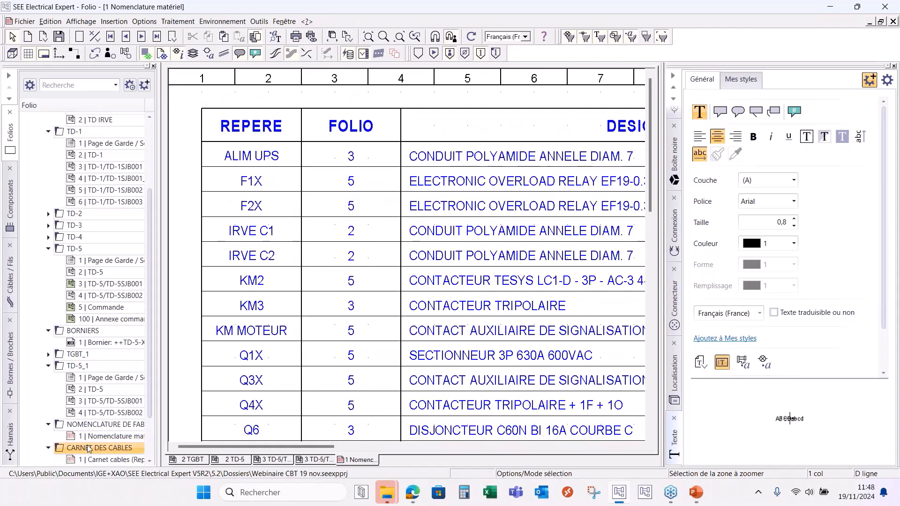
double_click(100, 460)
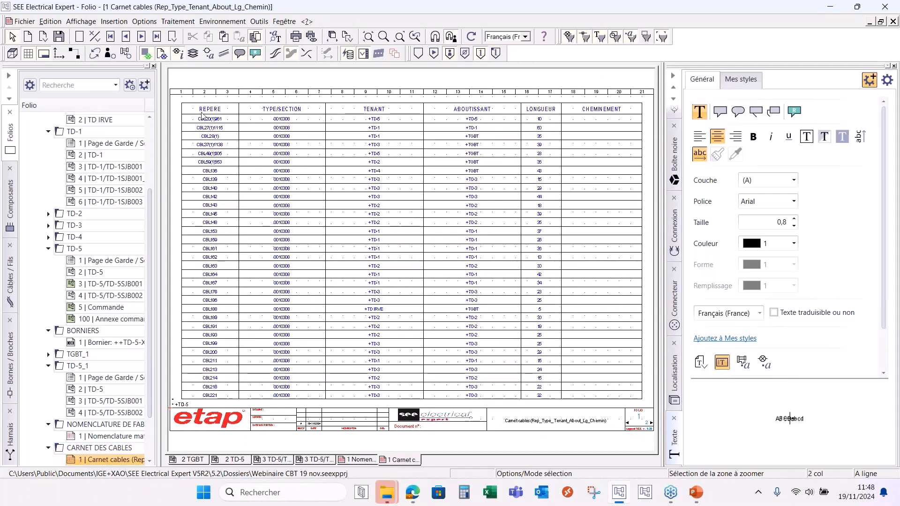
scroll(216, 121, "up", 2)
left_click(297, 195)
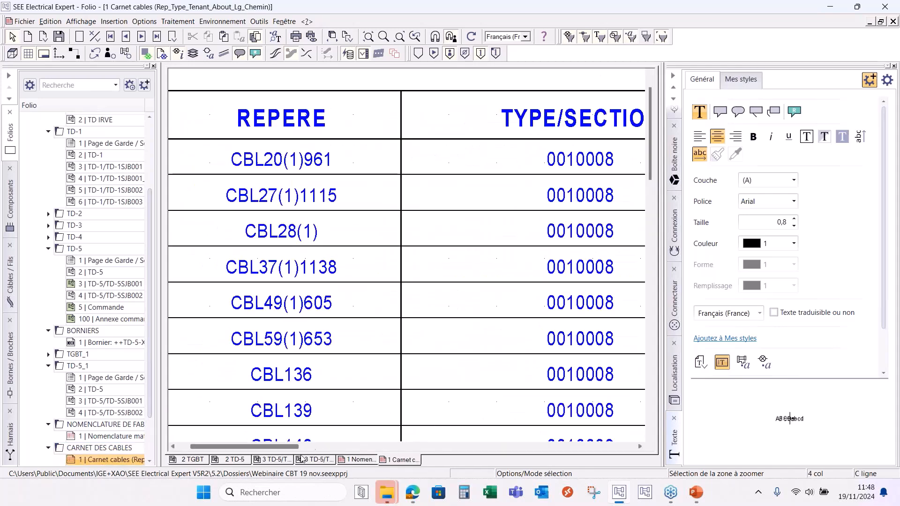
scroll(309, 380, "down", 5)
left_click_drag(278, 444, 513, 446)
scroll(412, 447, "up", 4)
Export the project data to Excel with the default data selection and review the main material references on the Symbole sheet
left_click(24, 22)
mouse_move(78, 245)
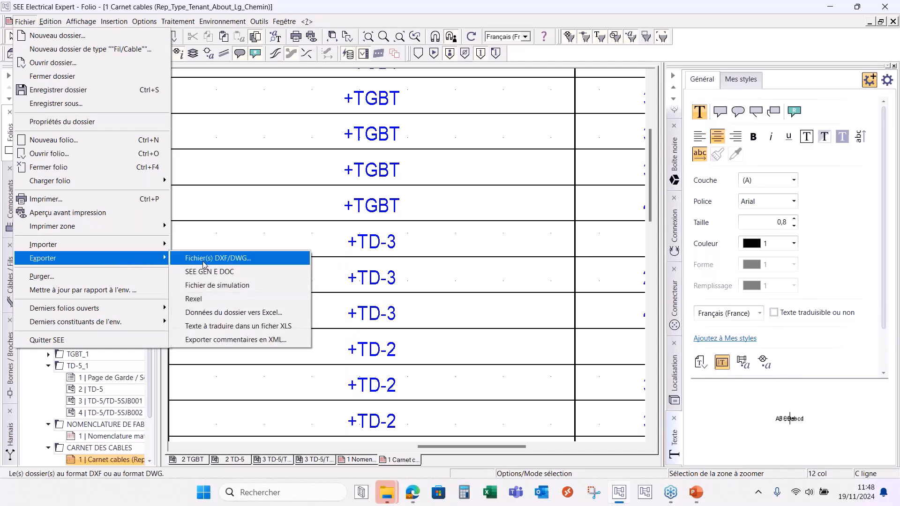
left_click(256, 314)
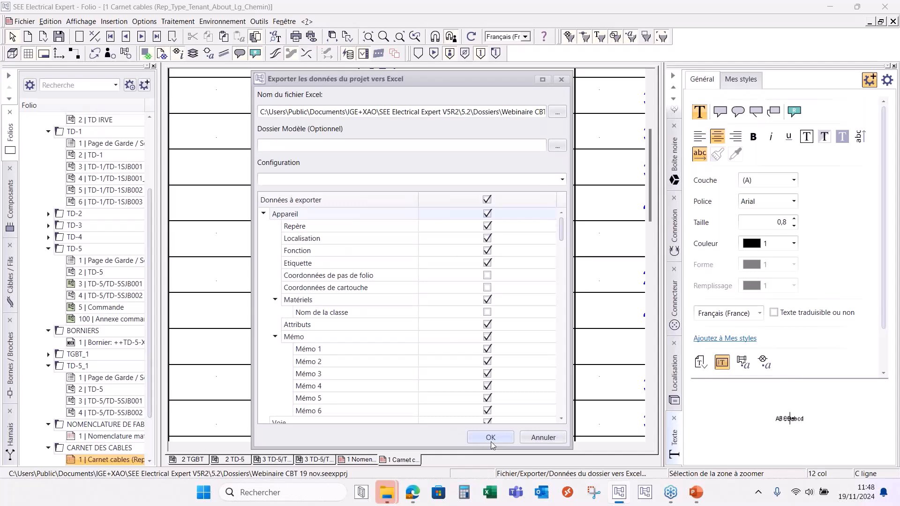
left_click(491, 437)
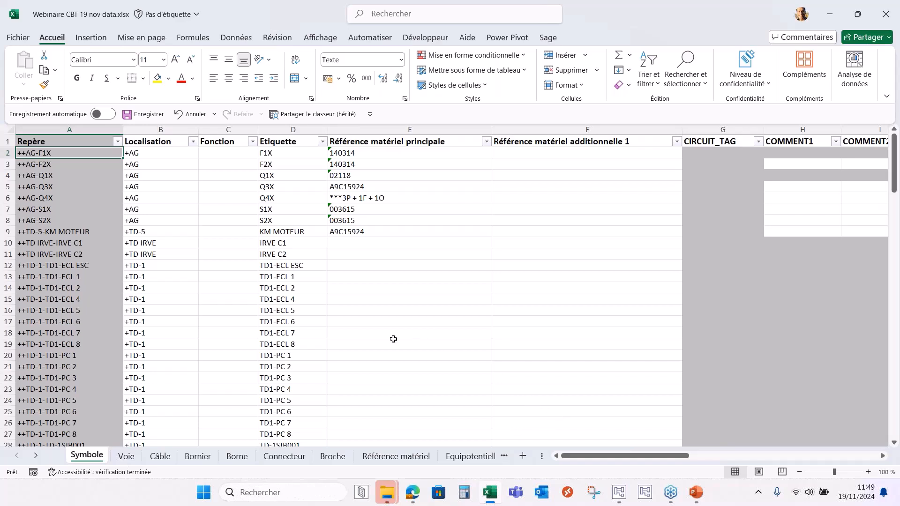
scroll(225, 295, "down", 1)
scroll(229, 293, "up", 1)
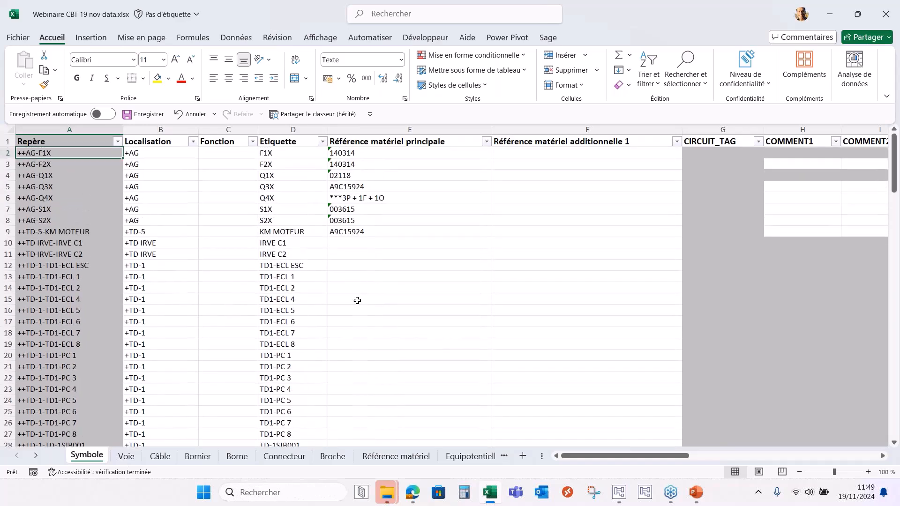
left_click(398, 208)
scroll(398, 273, "down", 4)
scroll(400, 266, "up", 4)
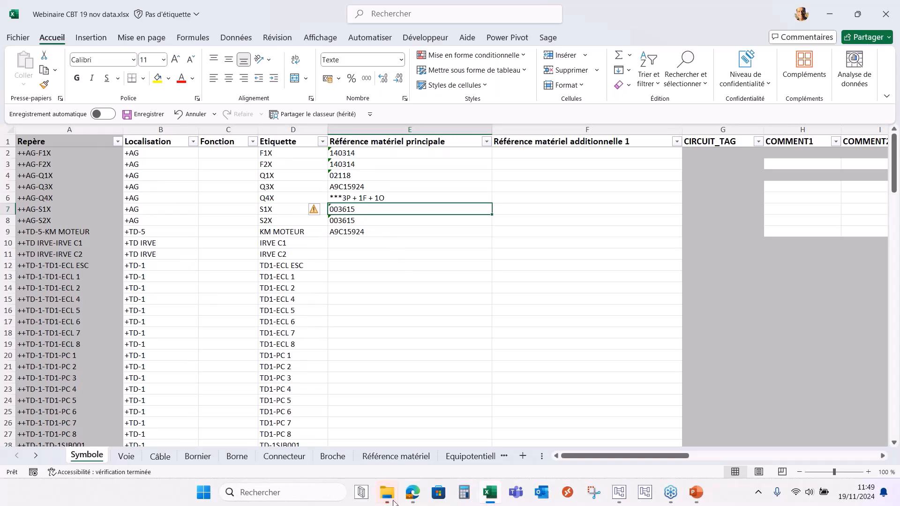
Open the workbook References materiels cbt.xlsx from the Webinaire Caneco to SEE folder and check its circuit breaker labels
mouse_move(386, 492)
left_click(352, 429)
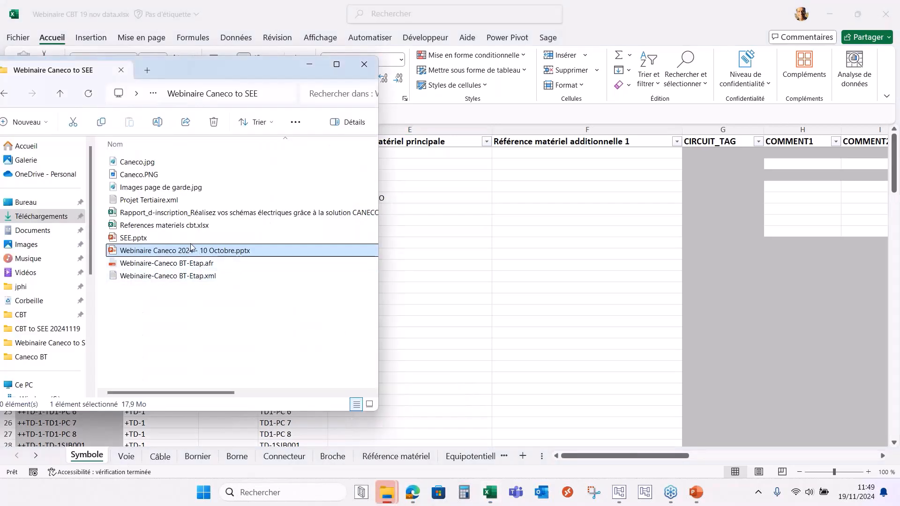
left_click(180, 227)
left_click(518, 247)
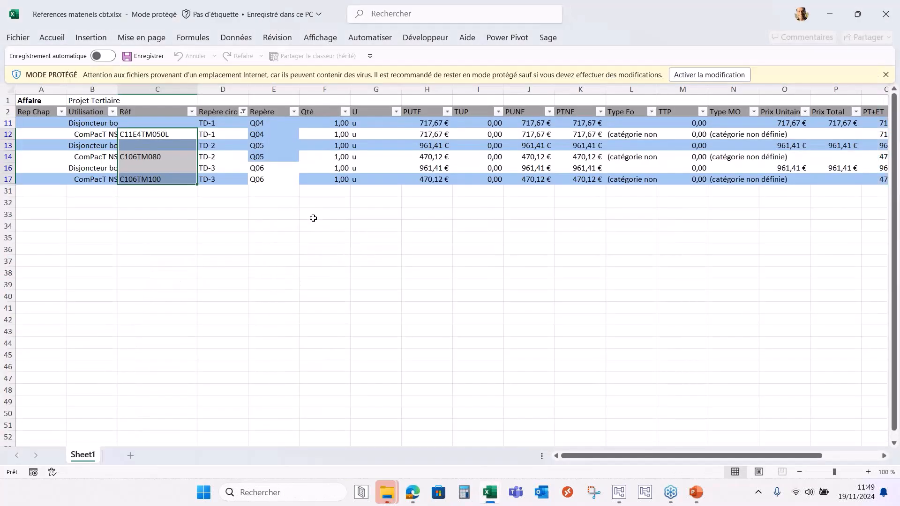
left_click(283, 182)
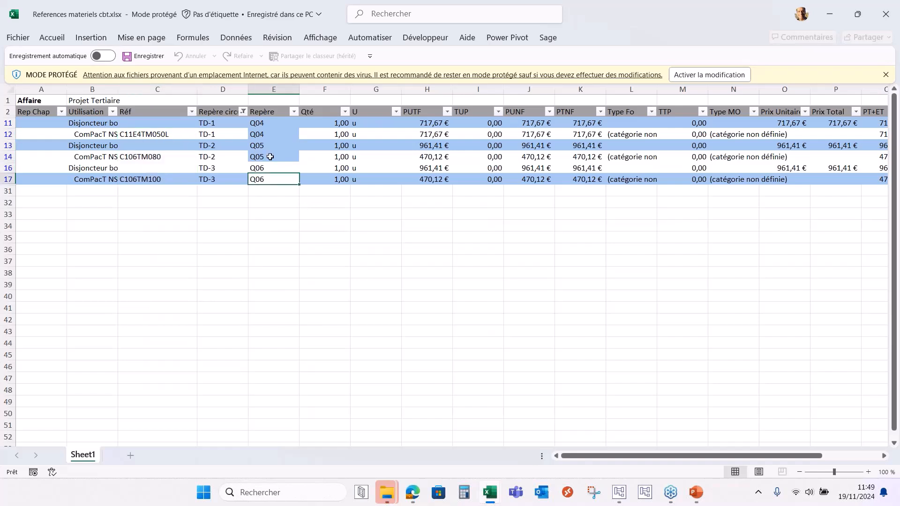
left_click(168, 206)
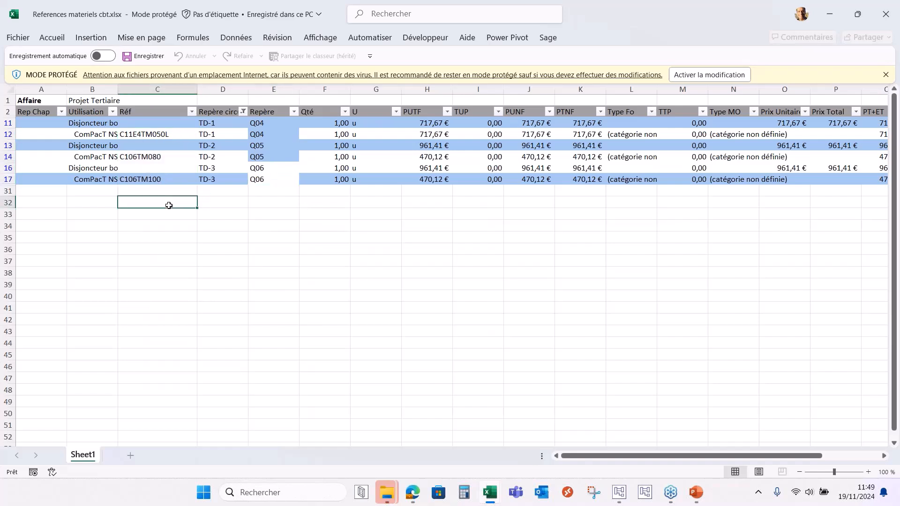
Copy the three circuit breaker references C11E4TM050L, C106TM080 and C106TM100 from the Réf column
left_click(163, 135)
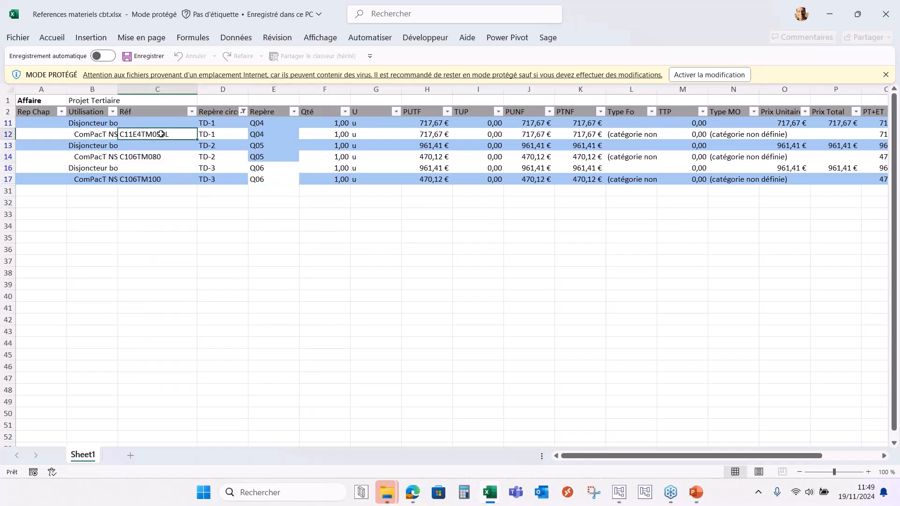
left_click(162, 157, "ctrl")
left_click(166, 180, "ctrl")
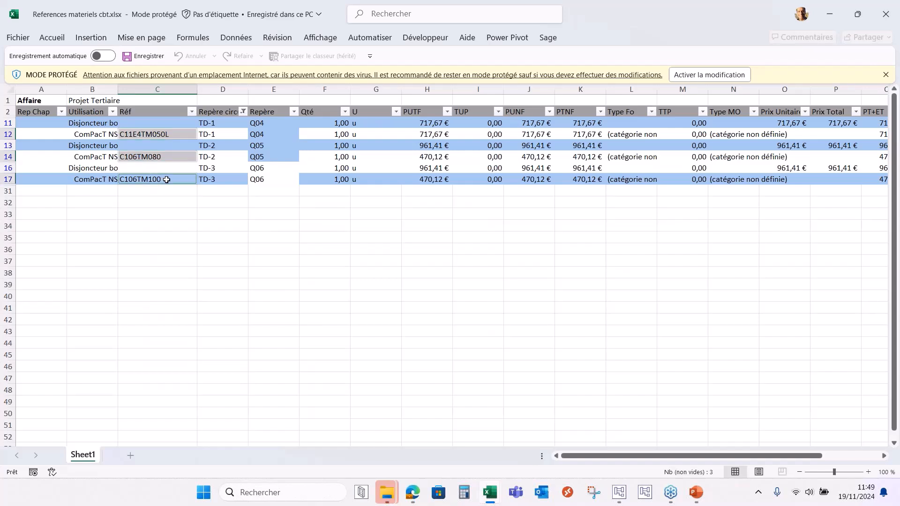
key("ctrl+c")
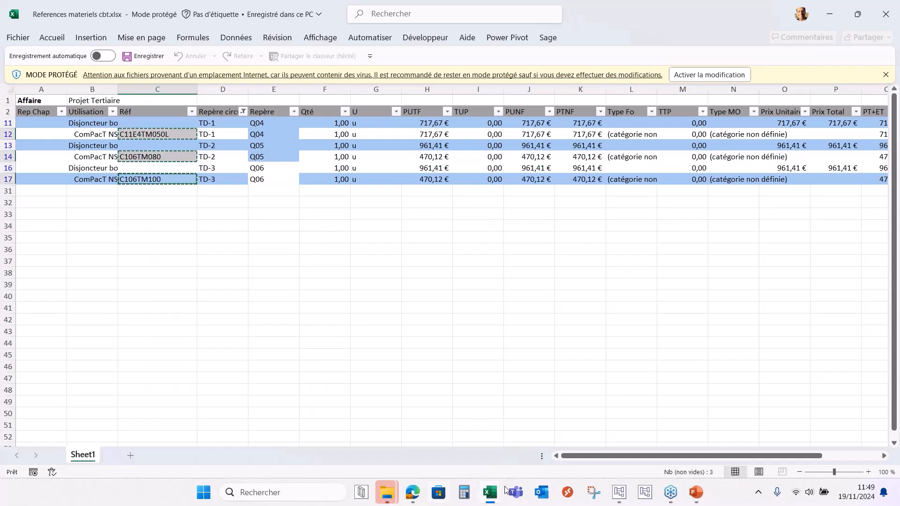
Paste the copied circuit breaker references into Référence matériel principale from the ++TD-5-Q20 row of Webinaire CBT 19 nov data.xlsx, and save and close that workbook
mouse_move(484, 498)
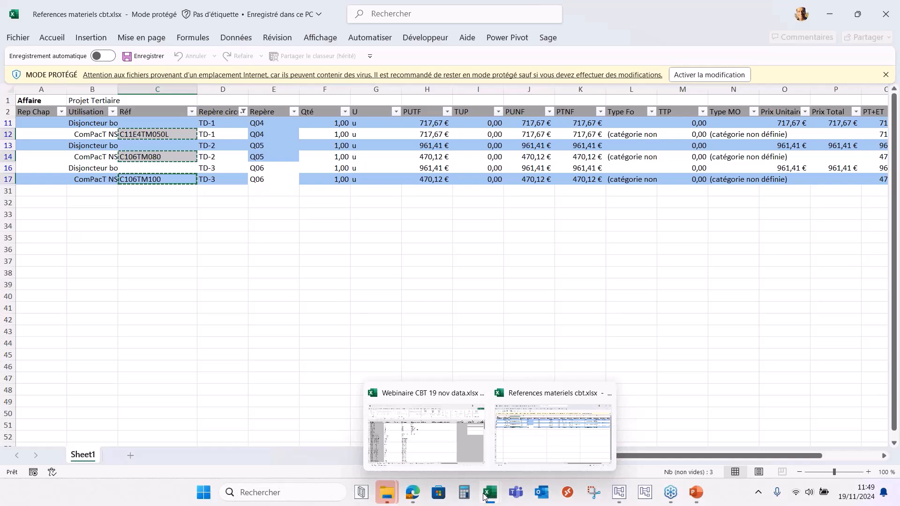
left_click(483, 461)
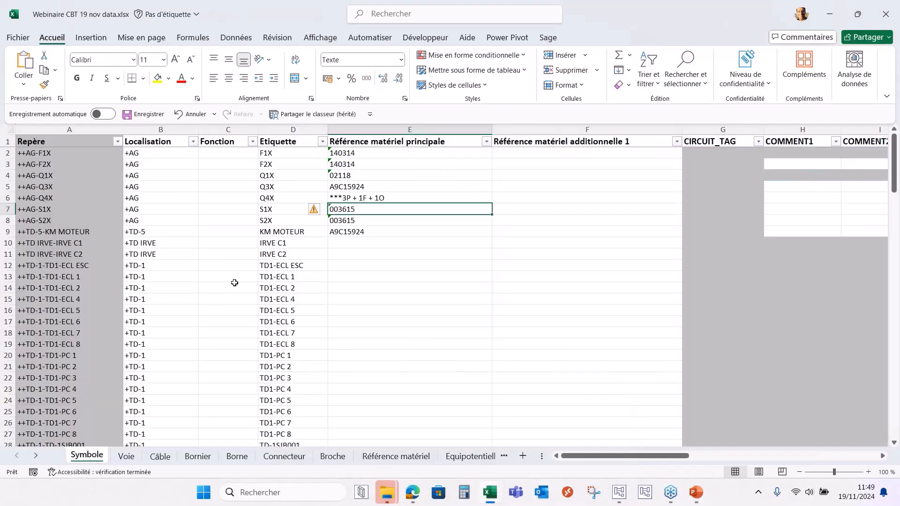
left_click(322, 141)
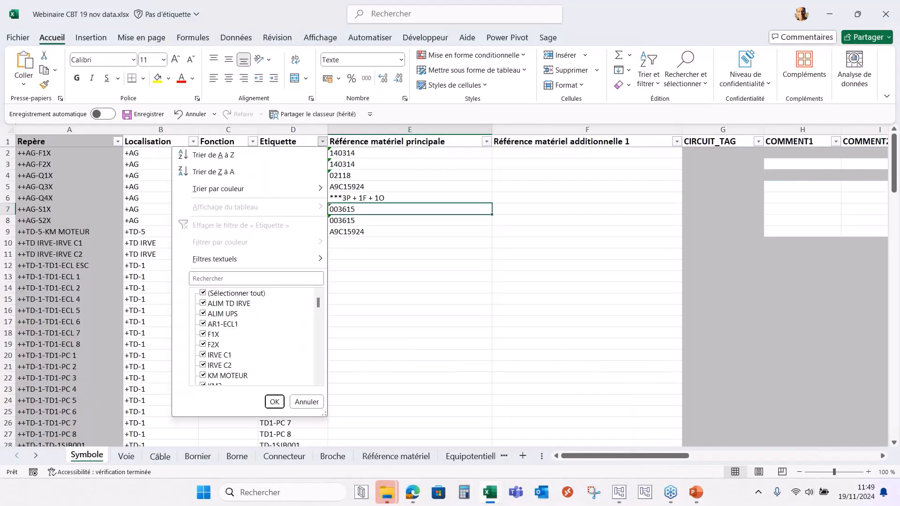
left_click(306, 401)
scroll(309, 370, "down", 8)
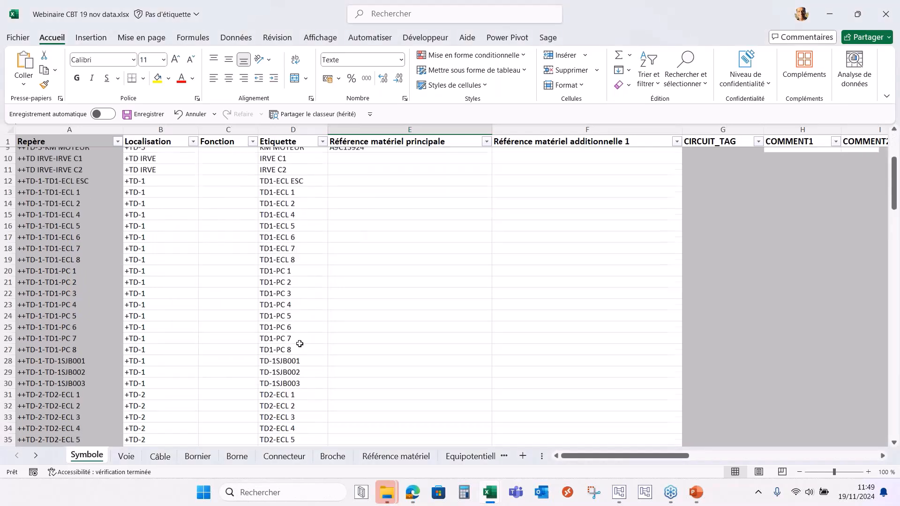
scroll(297, 344, "down", 20)
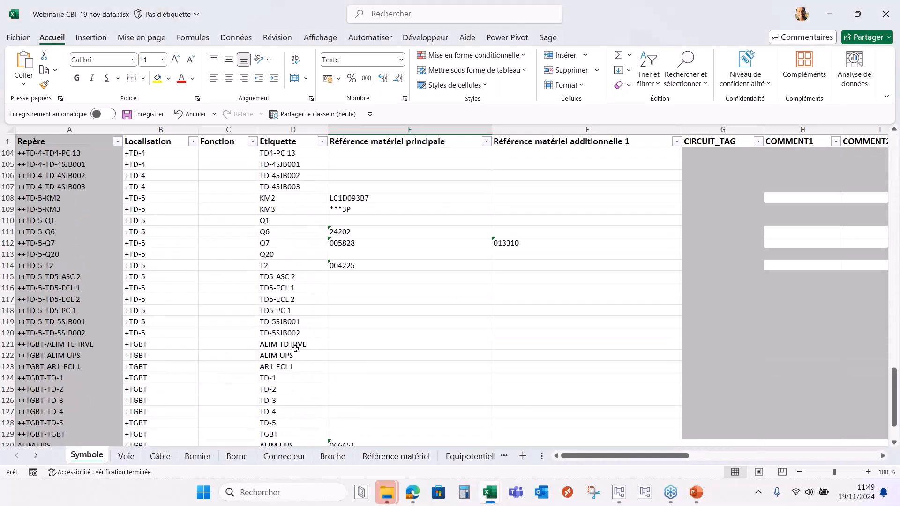
left_click(346, 255)
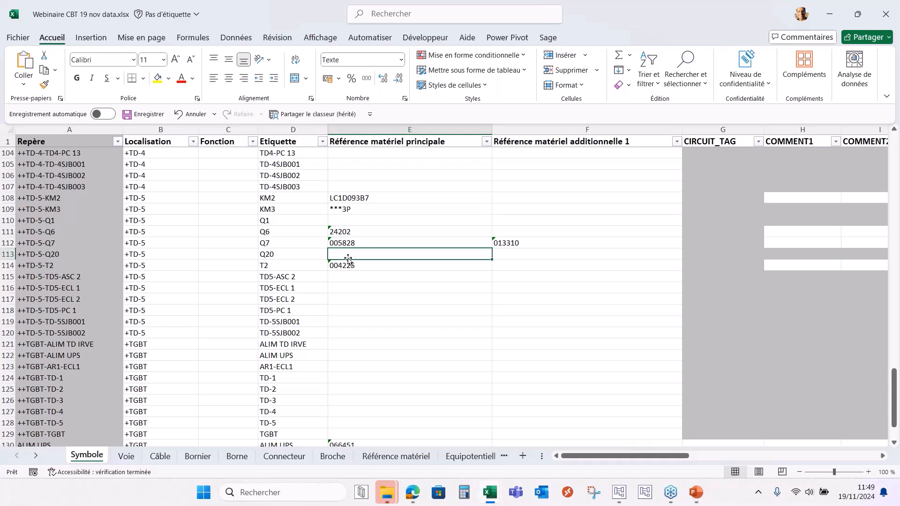
key("ctrl+v")
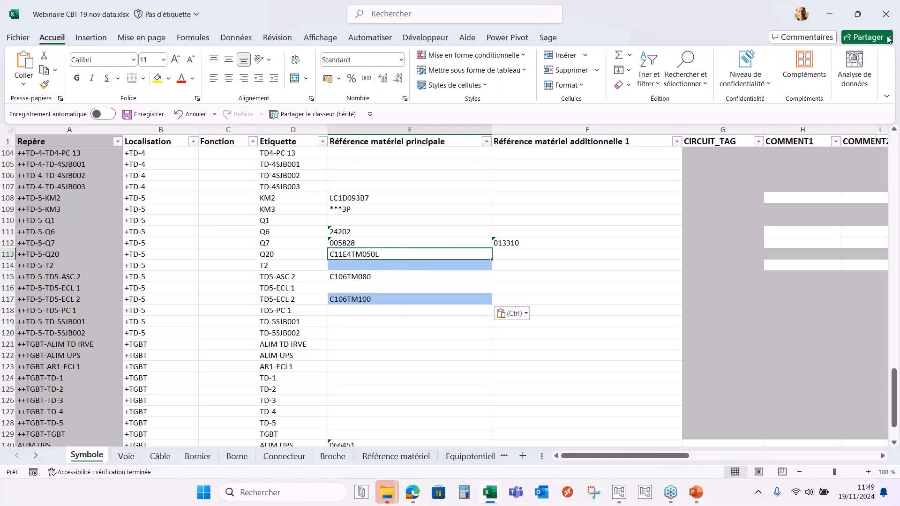
left_click(886, 14)
left_click(413, 412)
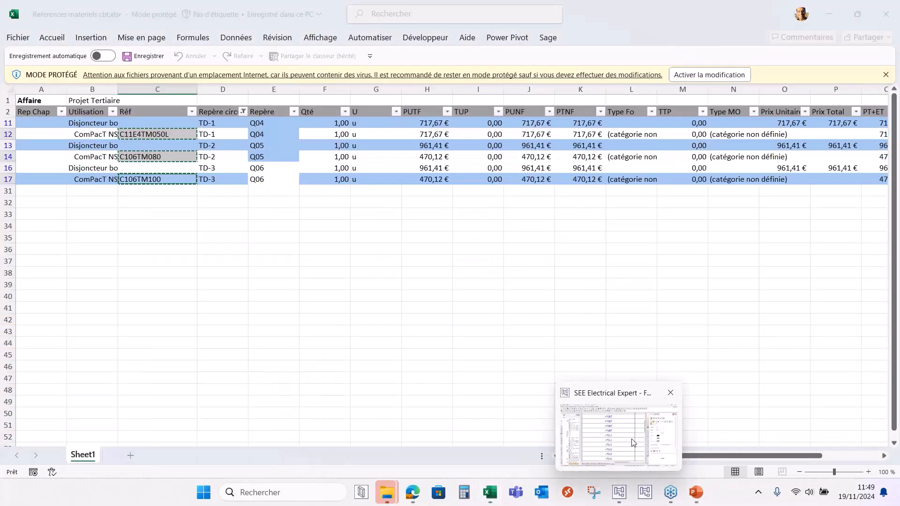
Switch to SEE Electrical Expert and import the project data from Excel with all data selected and generated folios updated after import
left_click(619, 490)
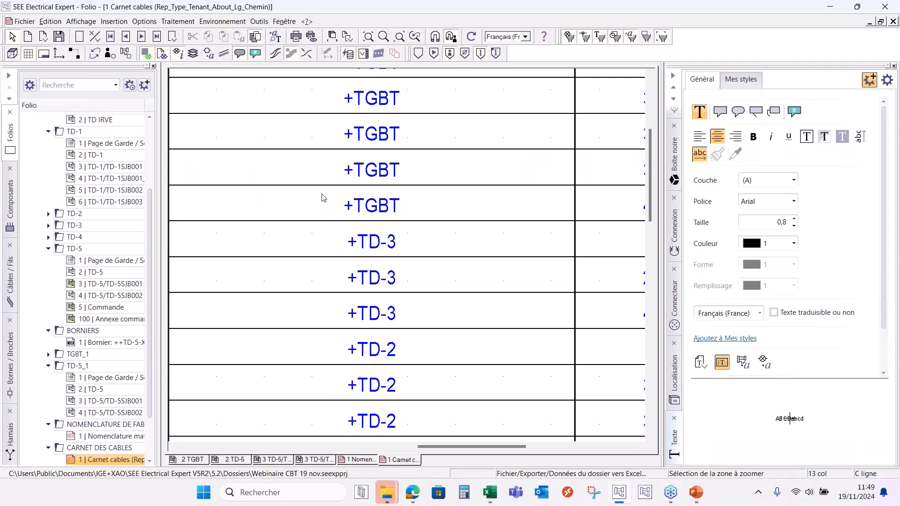
left_click(25, 22)
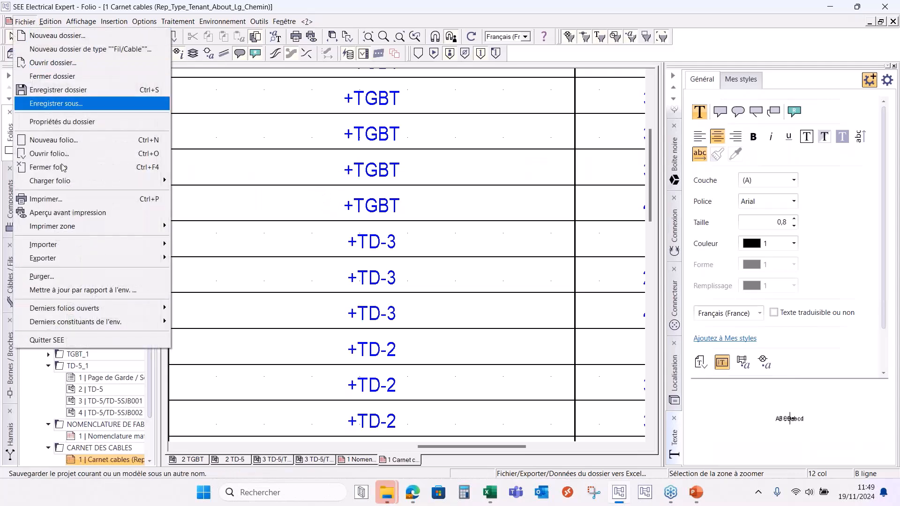
mouse_move(117, 245)
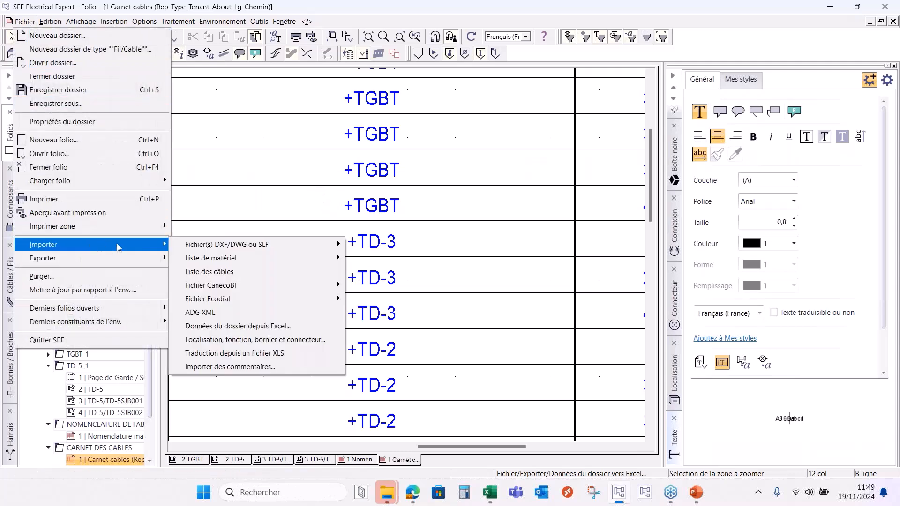
left_click(289, 325)
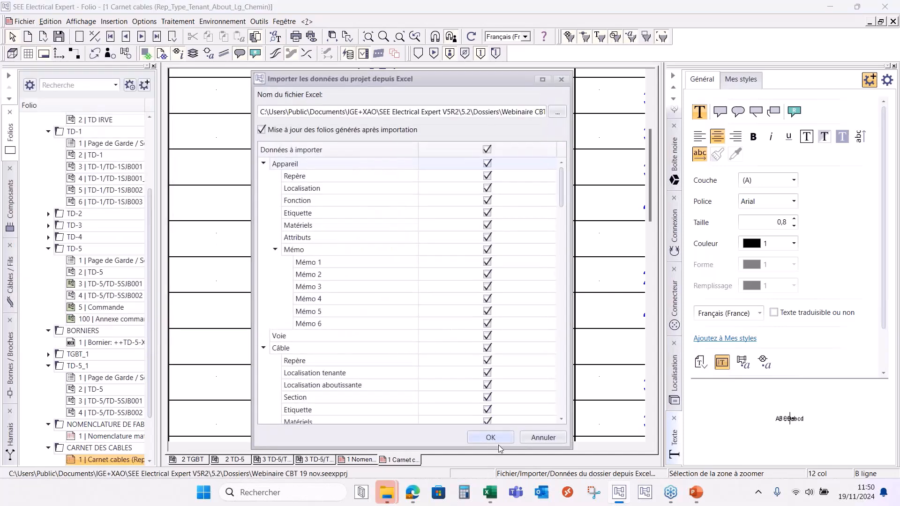
left_click(498, 442)
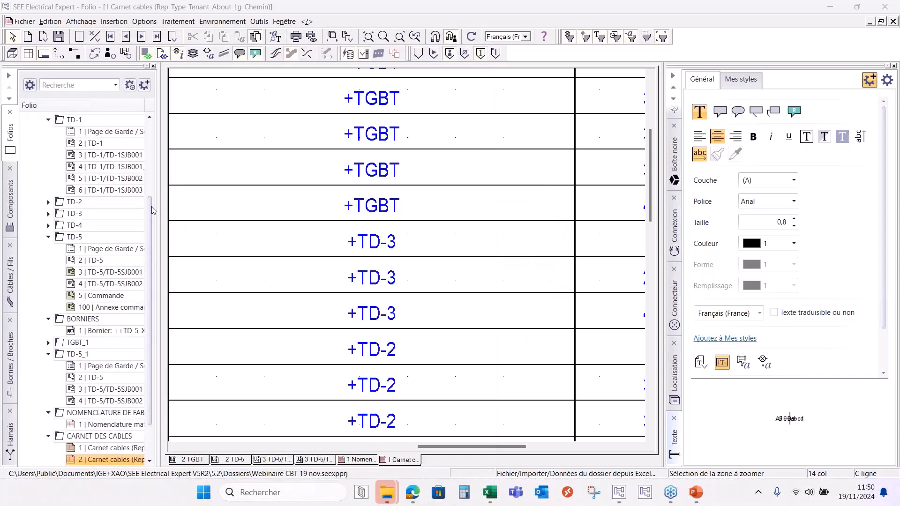
Open folio 3 TD-5/TD-5SJB001 under TD-5 and check the material reference in circuit breaker Q20's properties
left_click_drag(160, 214, 189, 216)
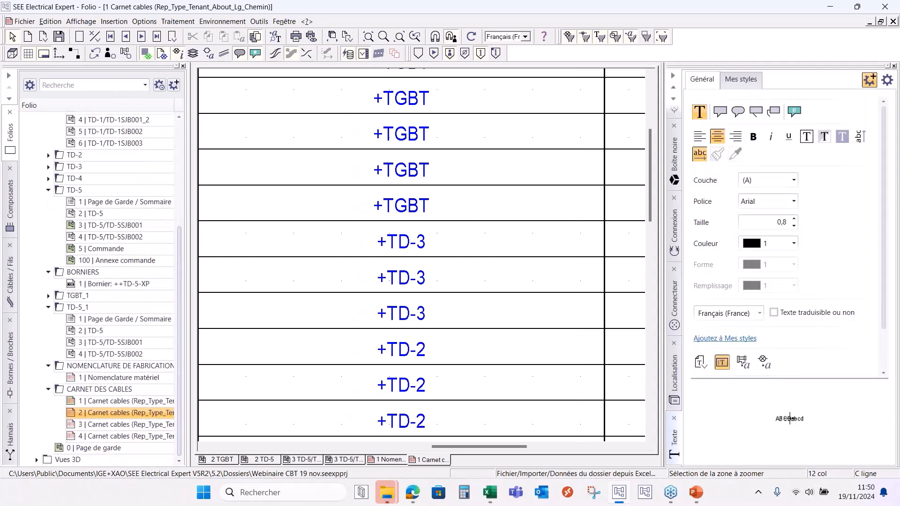
double_click(100, 342)
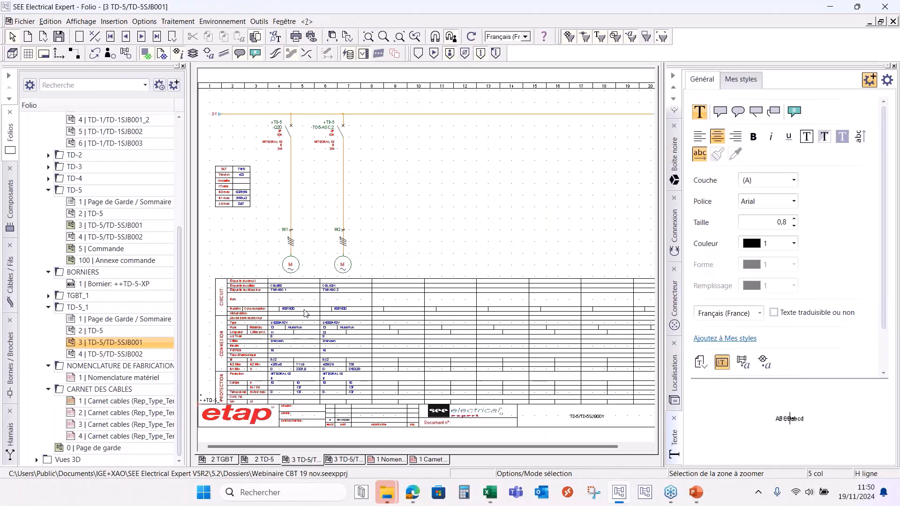
double_click(91, 229)
scroll(345, 268, "up", 10)
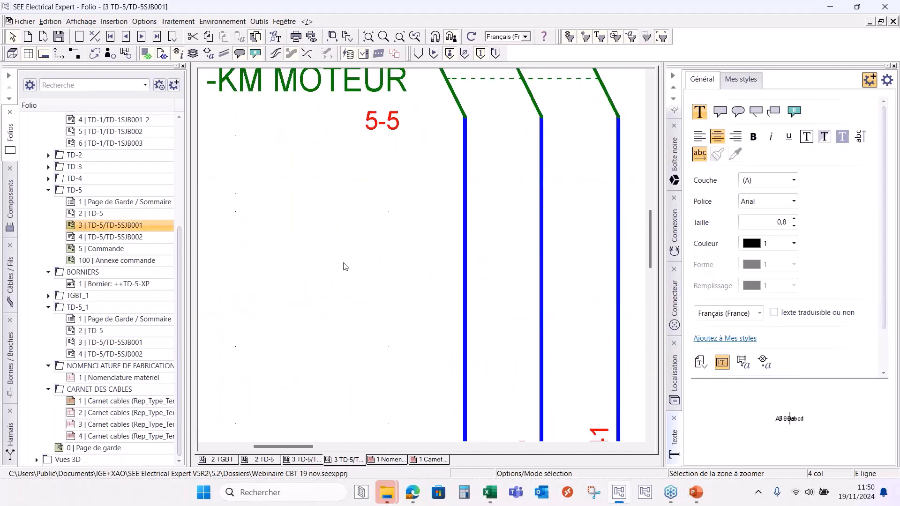
scroll(380, 247, "up", 3)
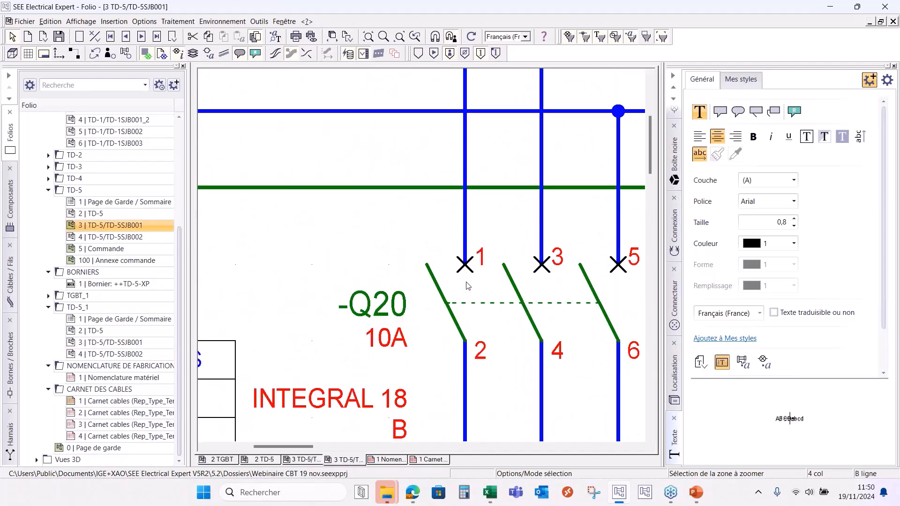
double_click(476, 301)
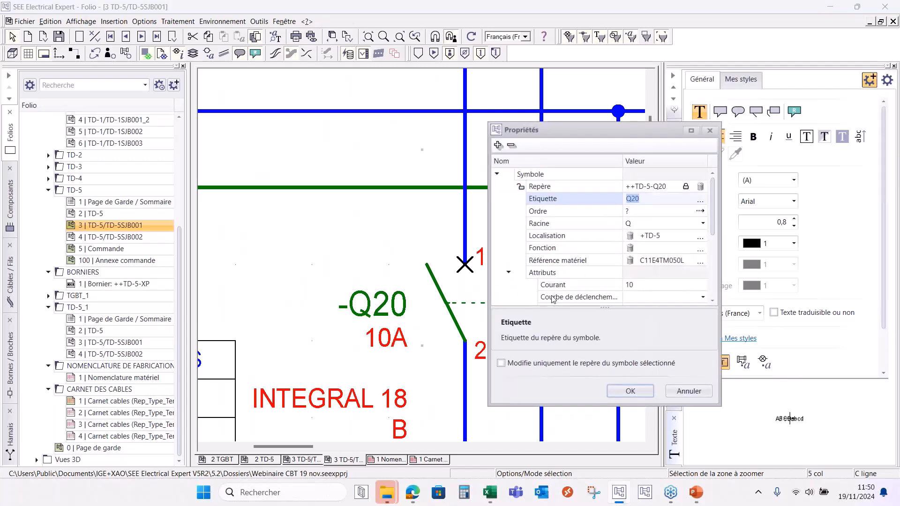
left_click(691, 132)
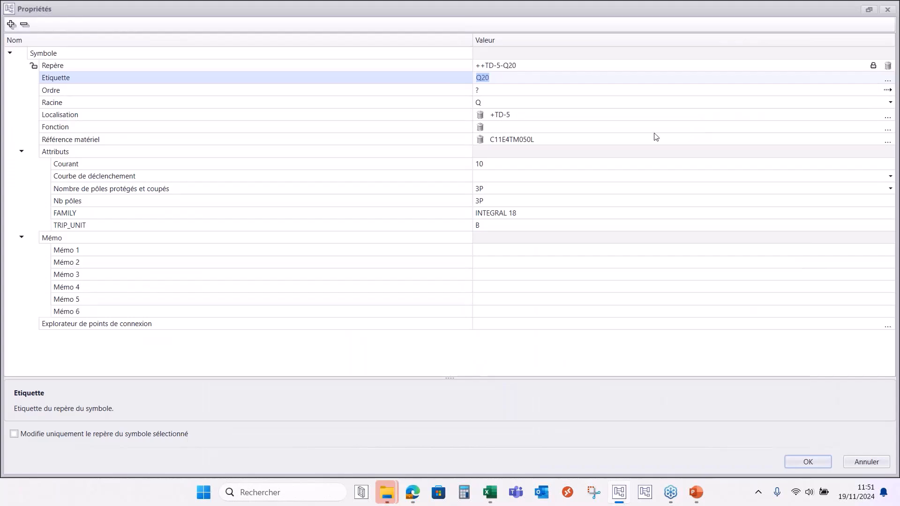
left_click(527, 131)
left_click(520, 140)
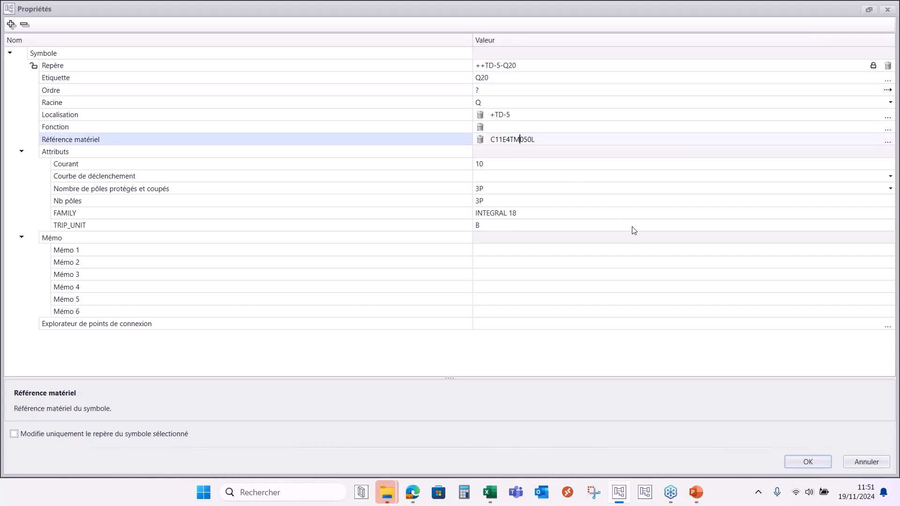
left_click(876, 462)
Update folio 1 Nomenclature matériel under NOMENCLATURE DE FABRICATION and open it
right_click(115, 378)
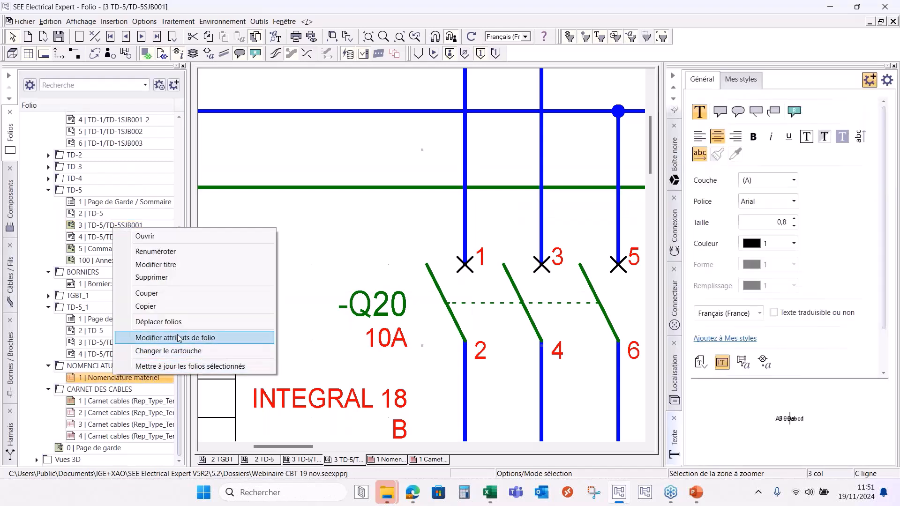
left_click(174, 366)
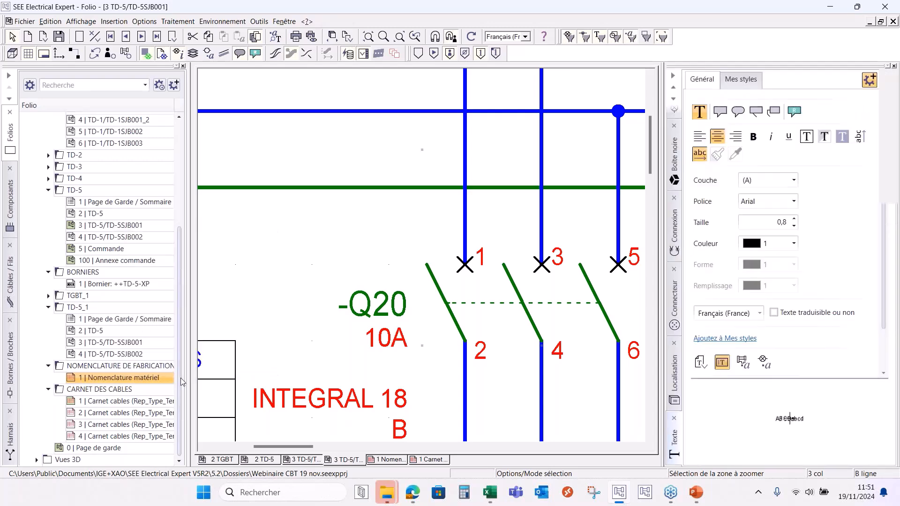
double_click(115, 379)
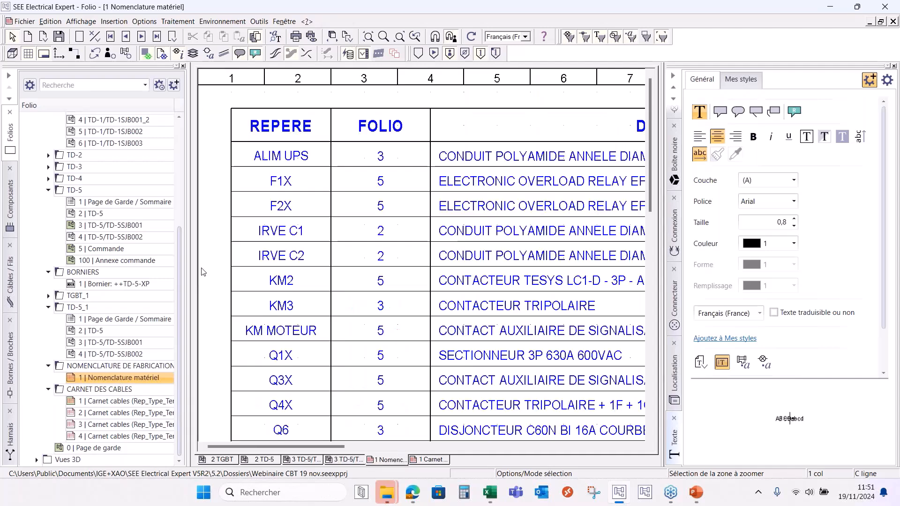
Examine the circuit breaker rows Q20, TD5-ASC 2 and TD5-ECL 2 in the material list and follow Q20's hyperlink to its symbol
scroll(310, 303, "down", 3)
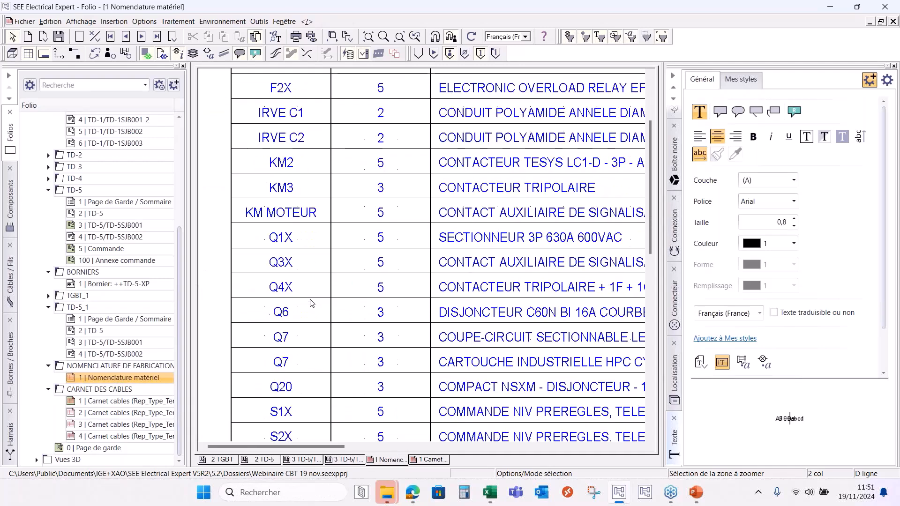
left_click(293, 391)
scroll(407, 356, "down", 2)
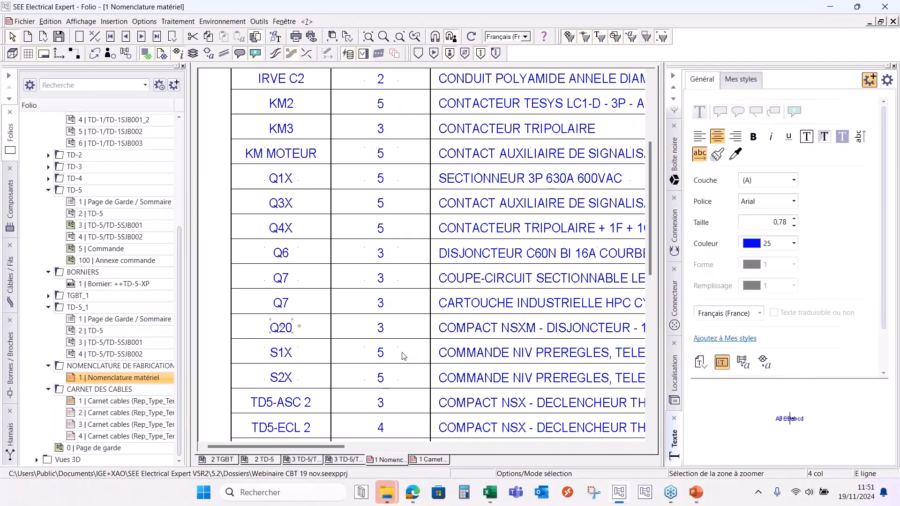
scroll(404, 352, "down", 1, "ctrl")
left_click(371, 404)
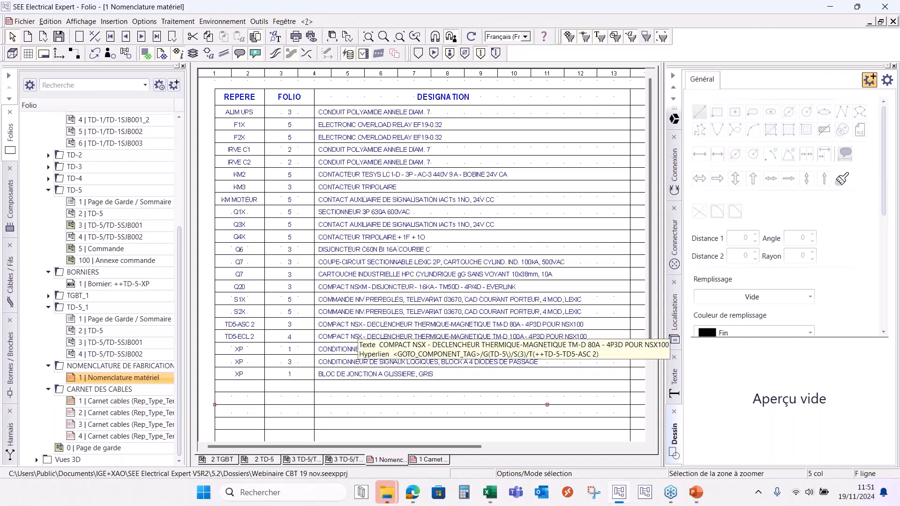
key("ctrl")
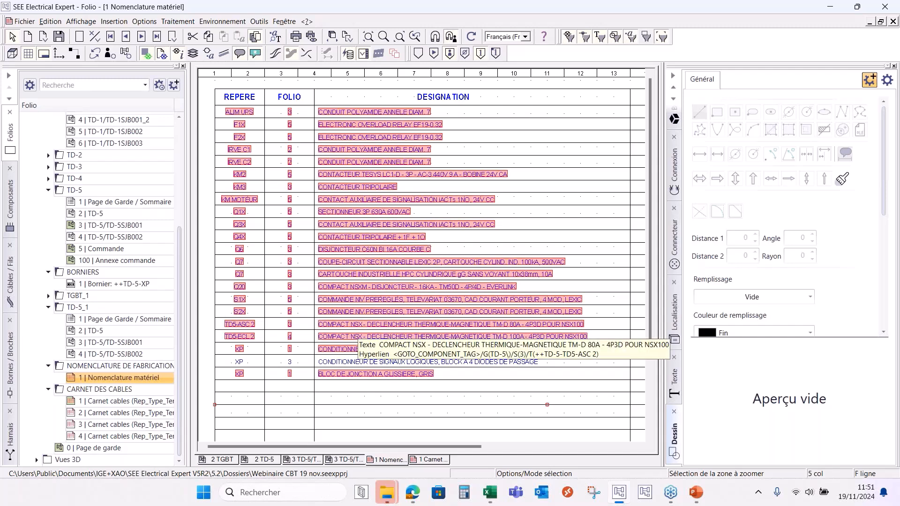
left_click(240, 287, "ctrl")
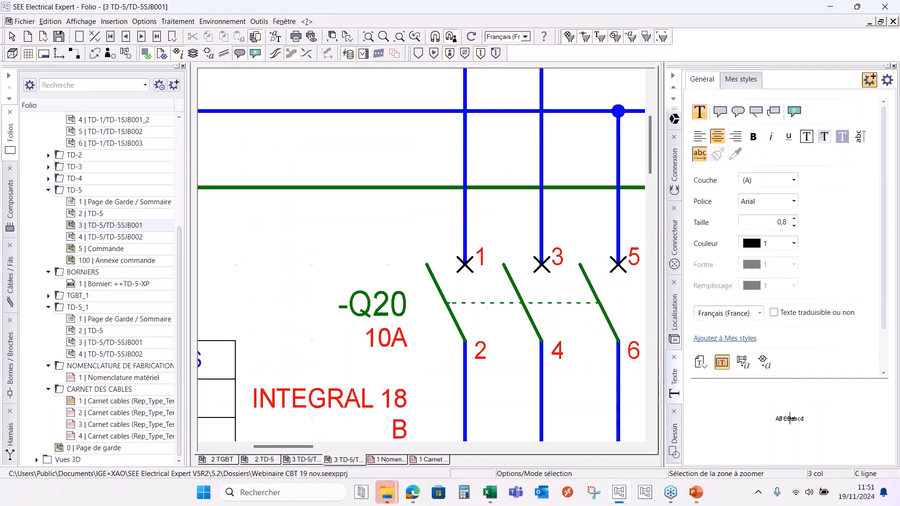
scroll(385, 319, "down", 1)
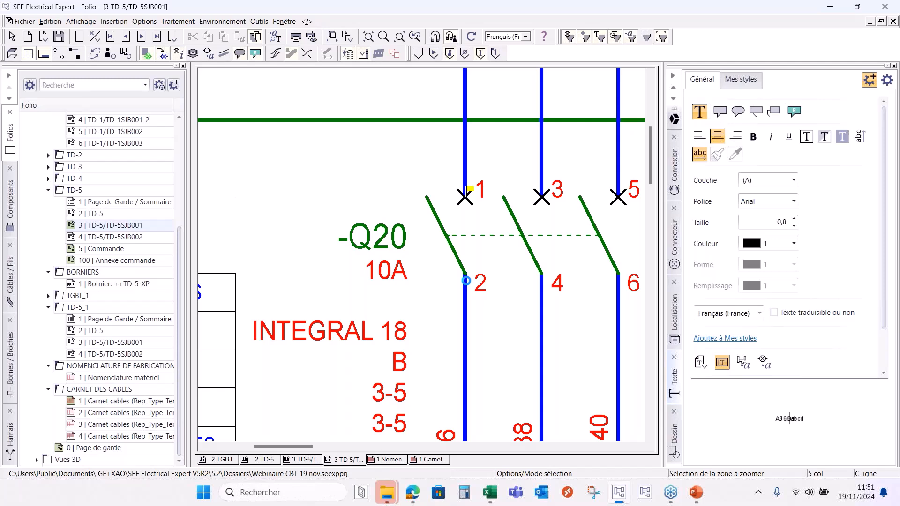
scroll(285, 318, "up", 2)
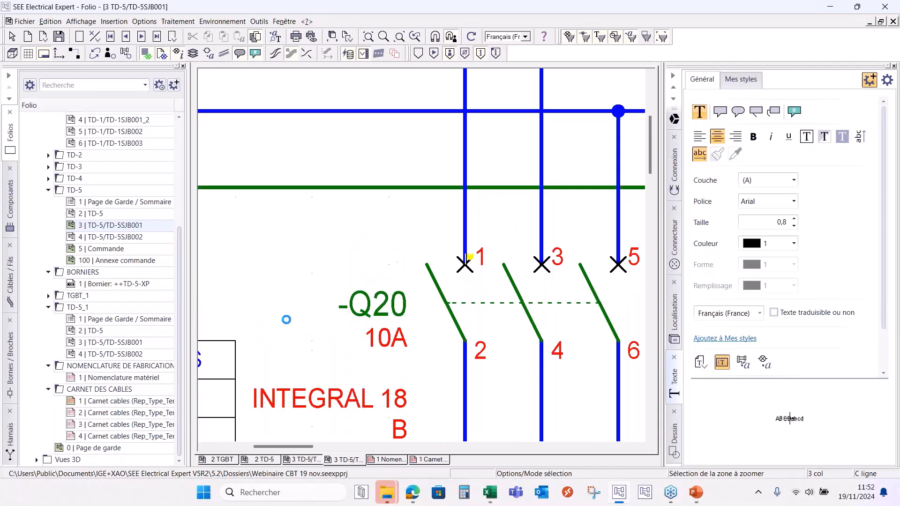
Close SEE Electrical Expert, saving the changes to Webinaire CBT 19 nov, and switch to the running PowerPoint slideshow
left_click(884, 9)
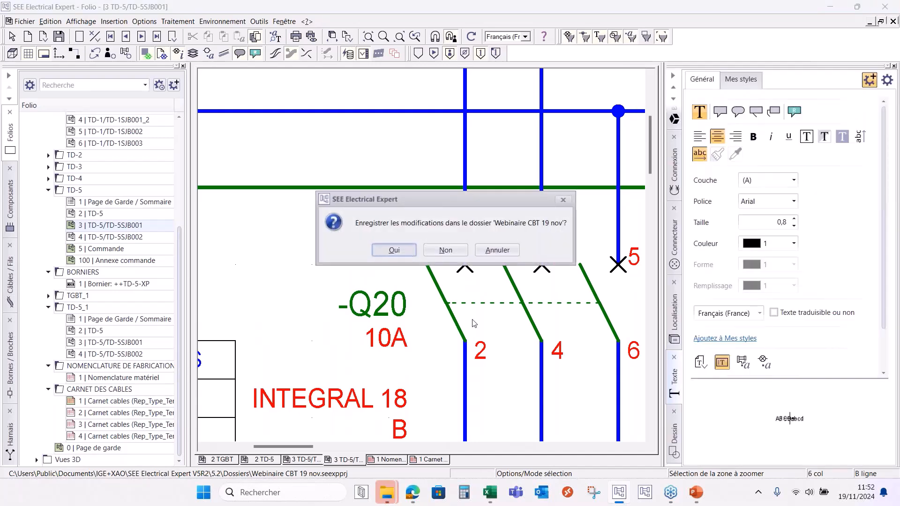
left_click(382, 251)
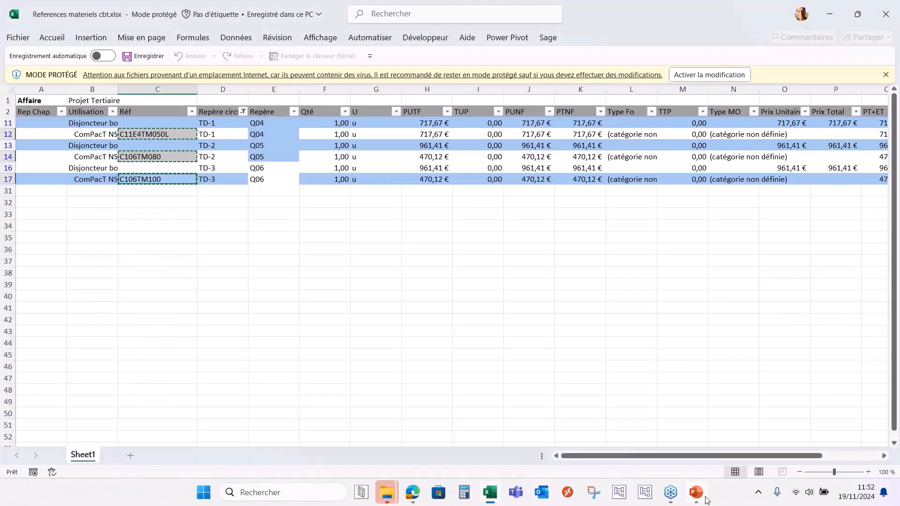
left_click(697, 493)
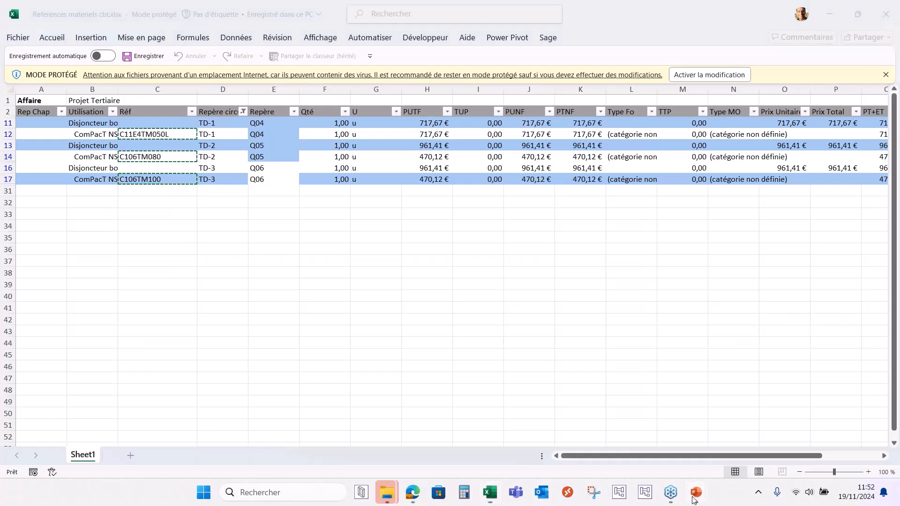
mouse_move(641, 438)
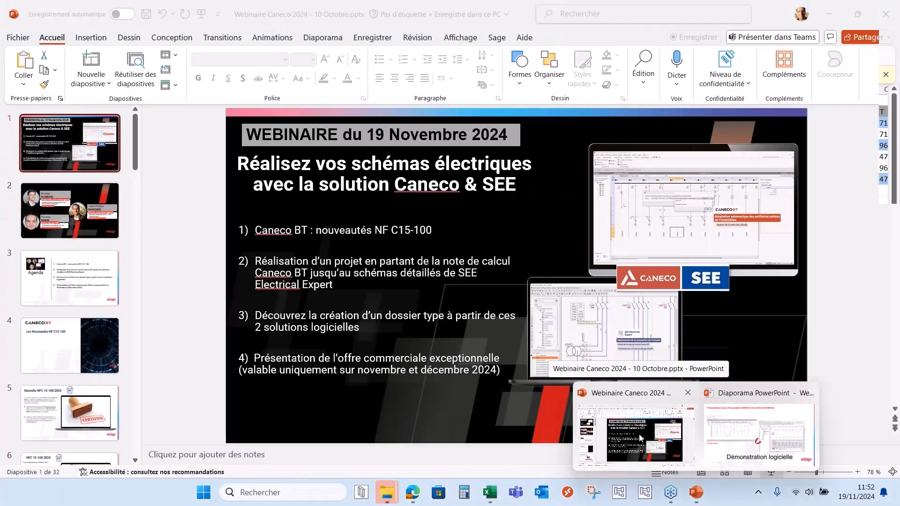
left_click(723, 437)
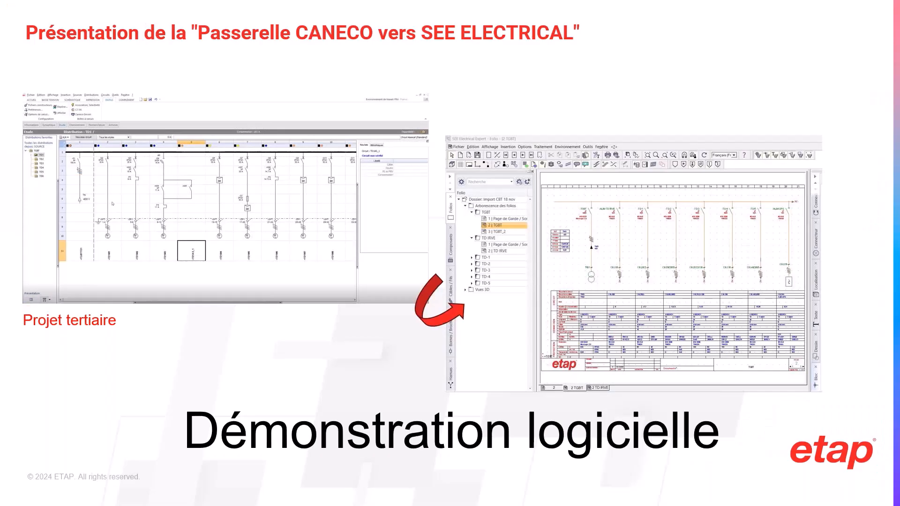